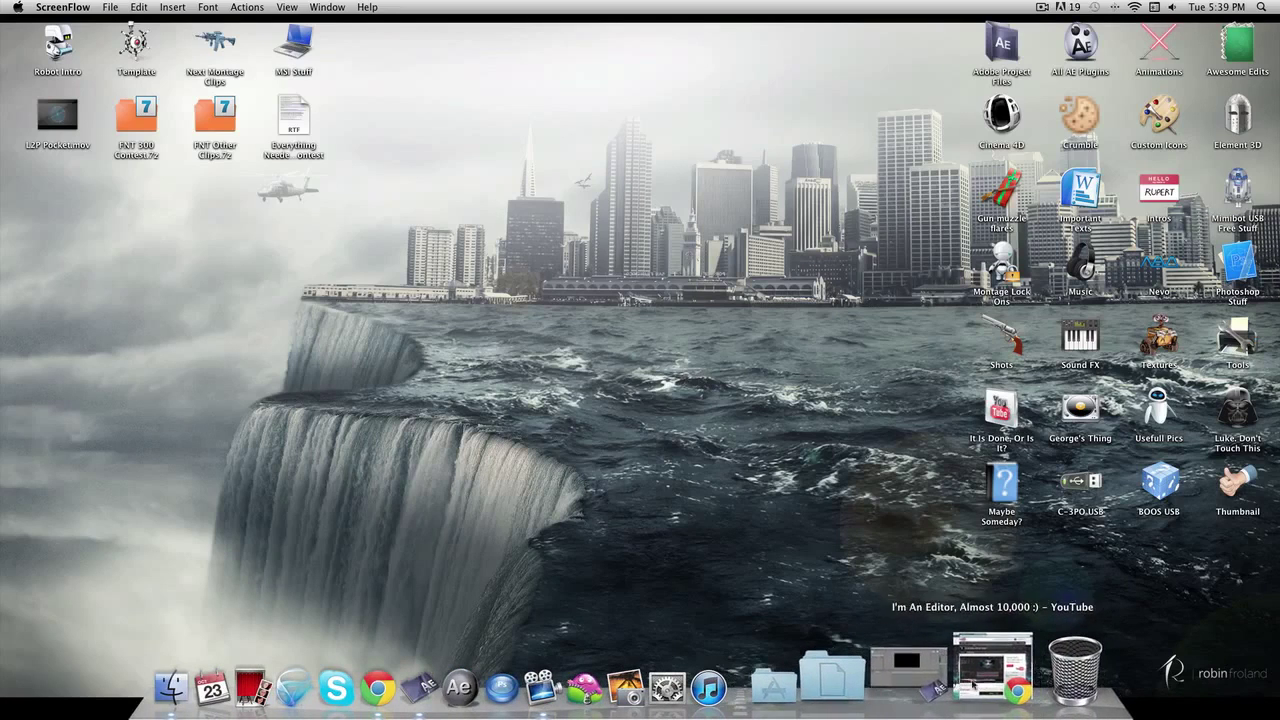
Step: Switch to the browser and briefly play the video "Lost Move: Follow My Steps Ep #1: By FNT"
click(982, 690)
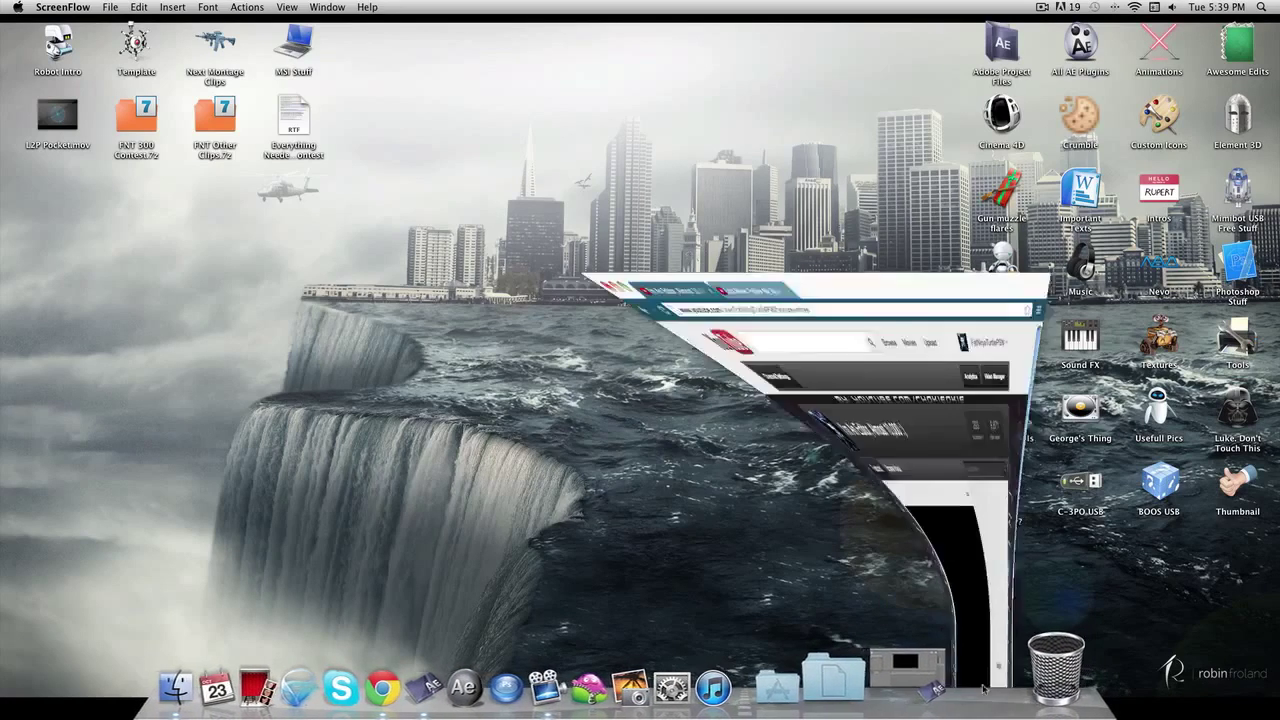
click(555, 87)
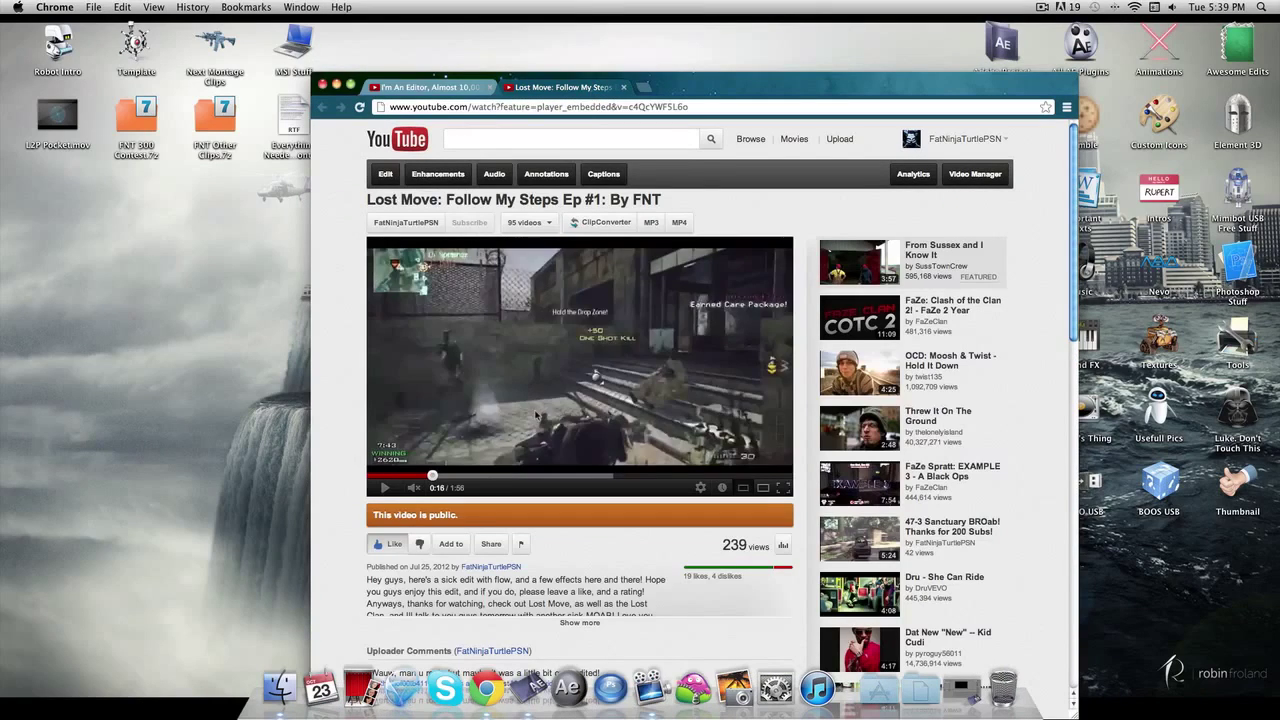
click(607, 270)
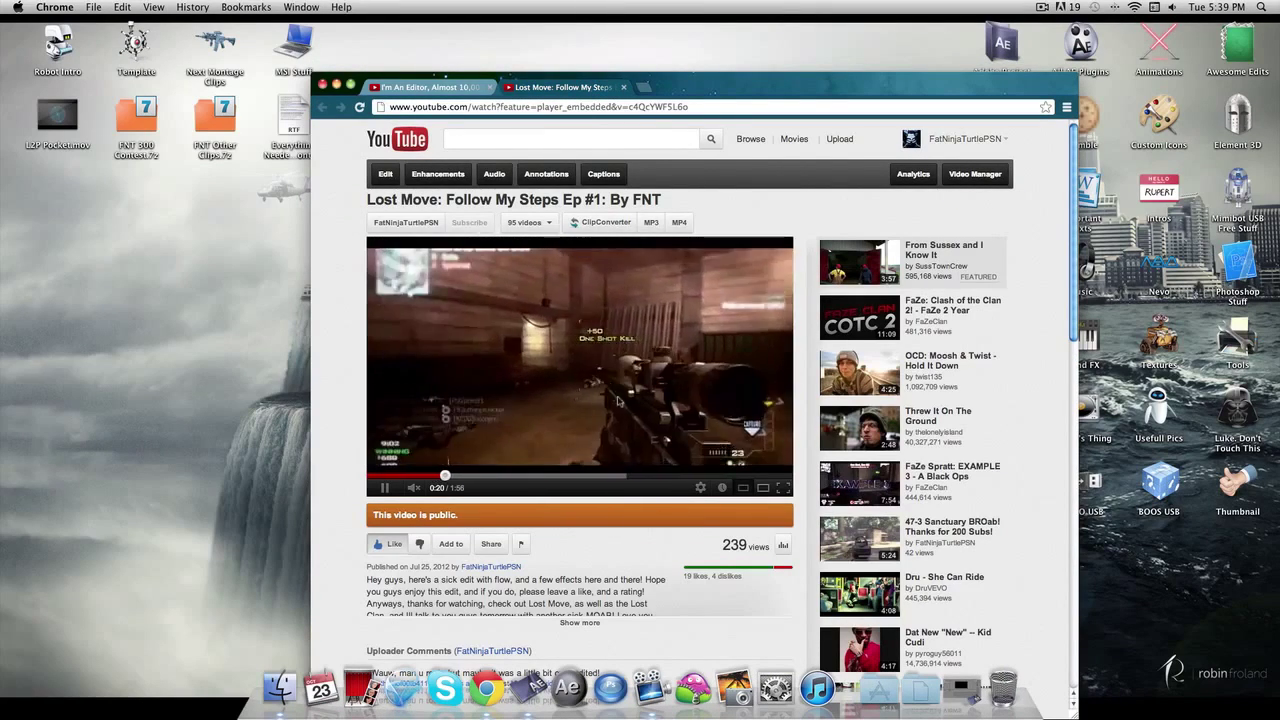
click(679, 345)
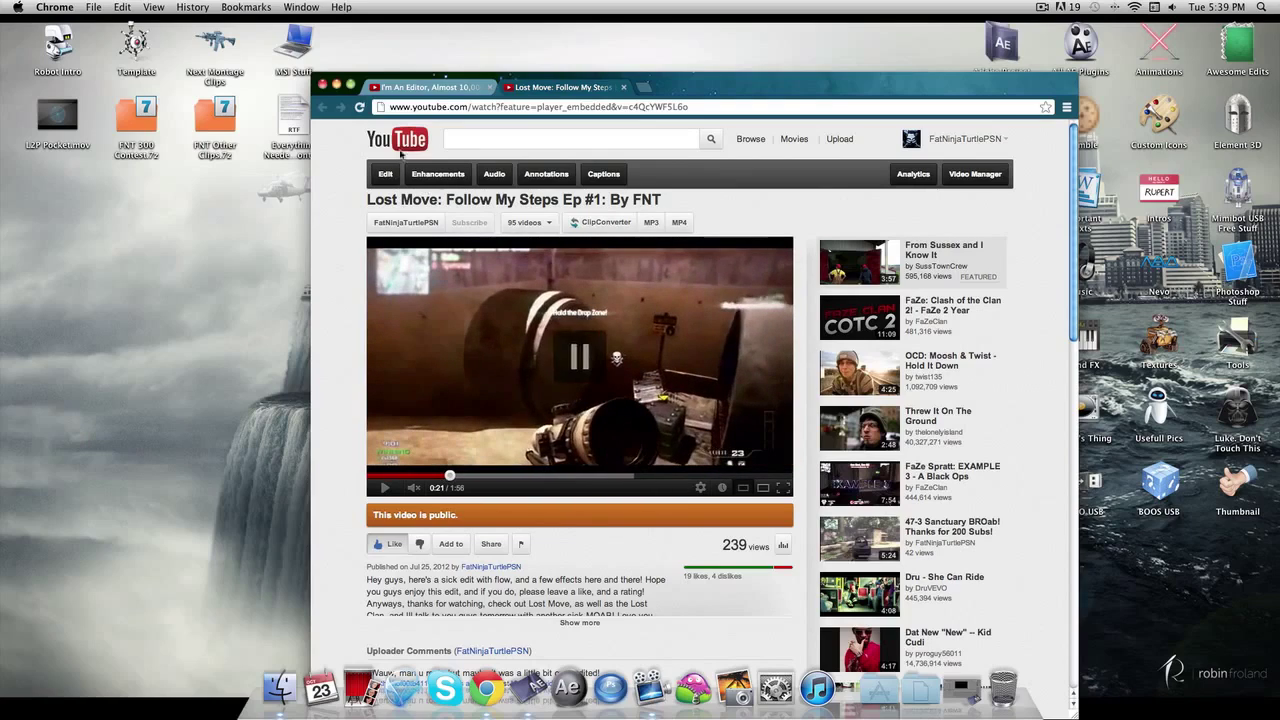
Step: Bring up the YouTube channel page, minimise the browser and switch to After Effects
click(372, 87)
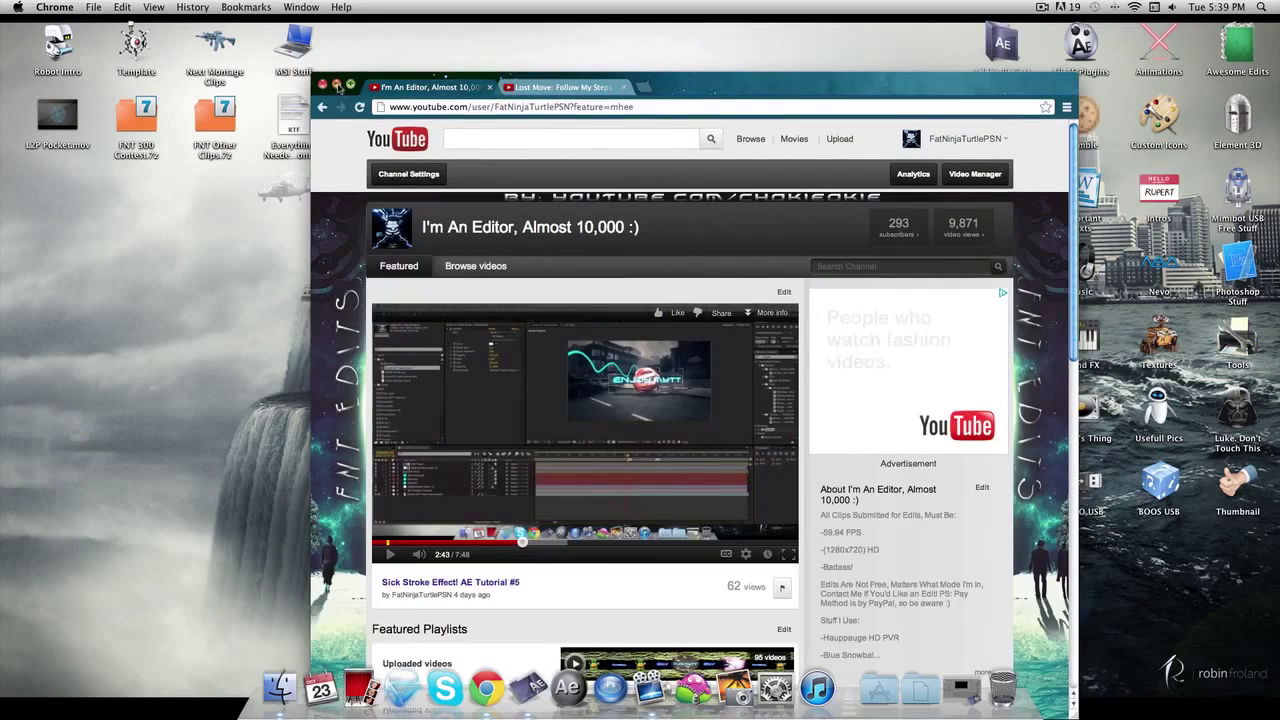
click(337, 85)
click(507, 688)
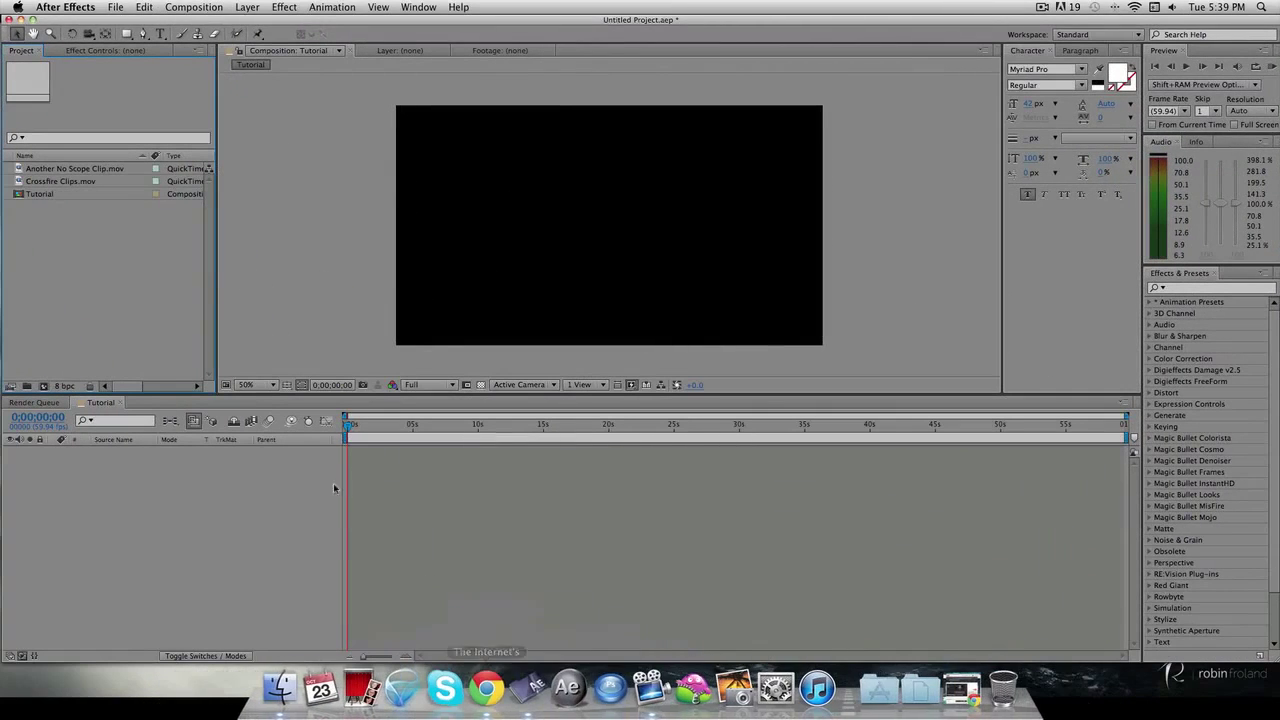
Step: Add Another No Scope Clip.mov from the project to the Tutorial composition's timeline
click(63, 183)
click(61, 171)
click(70, 191)
click(70, 171)
click(65, 182)
click(67, 172)
click(68, 183)
click(68, 171)
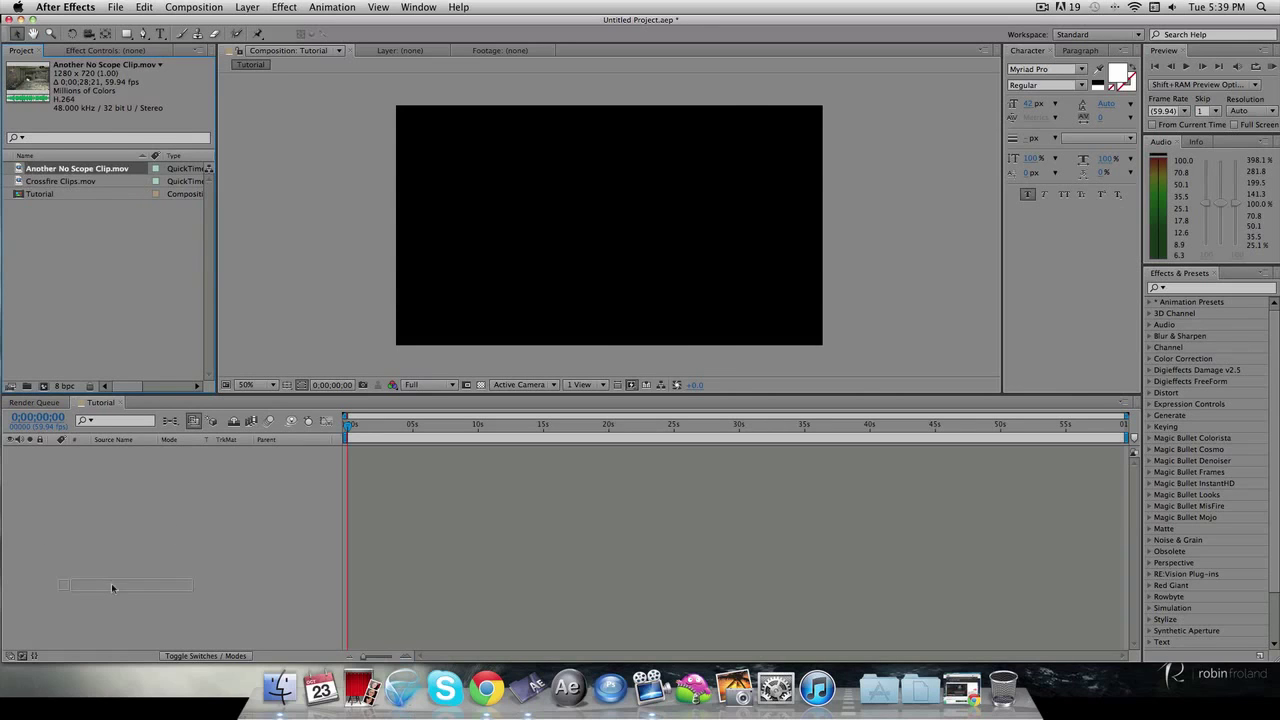
drag(111, 587, 115, 585)
Step: Preview the clip and set the composition's preview resolution to Half
key(space)
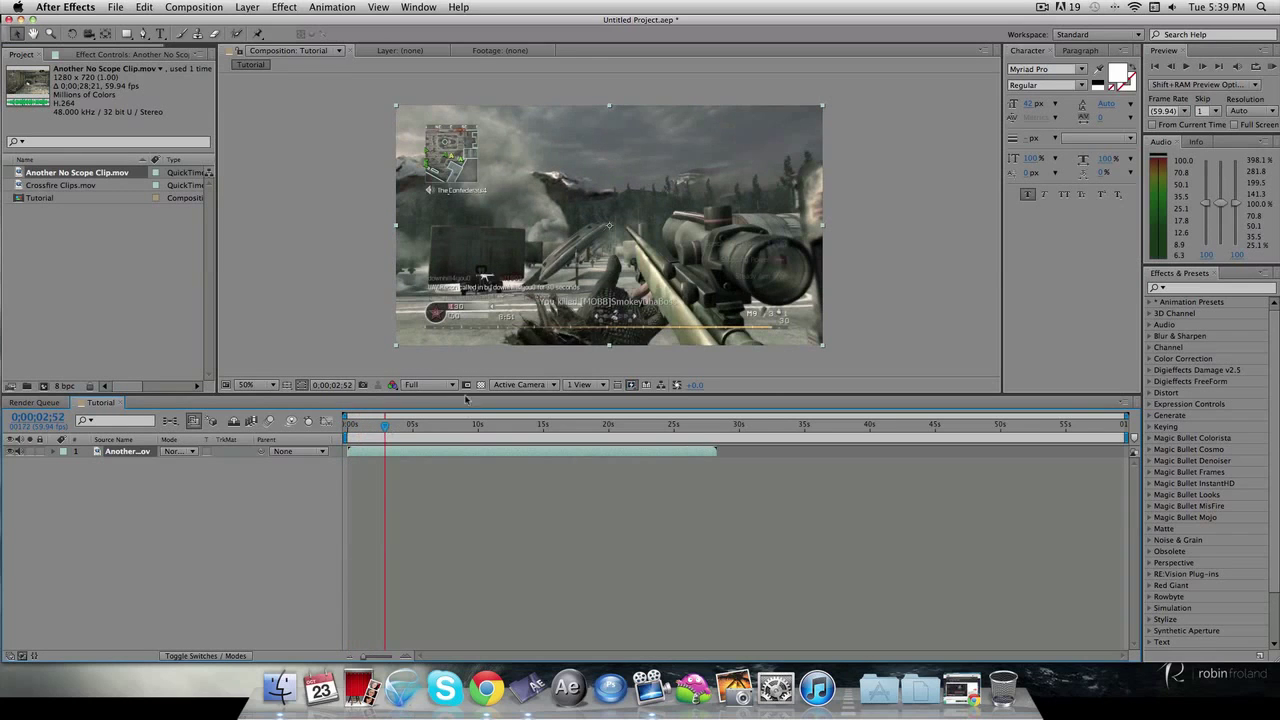
click(430, 384)
click(429, 436)
Step: Trim the end of the Another No Scope clip at 0;00;03;34
drag(385, 428, 395, 432)
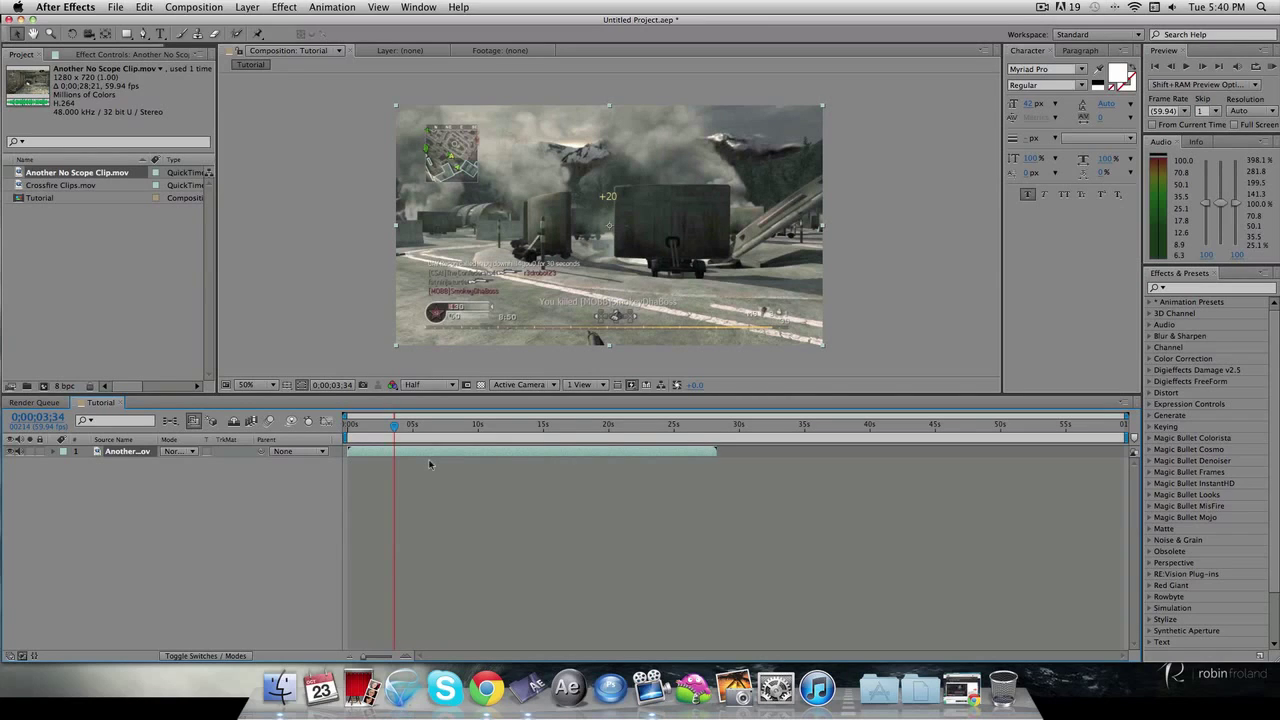
key(alt+bracketright)
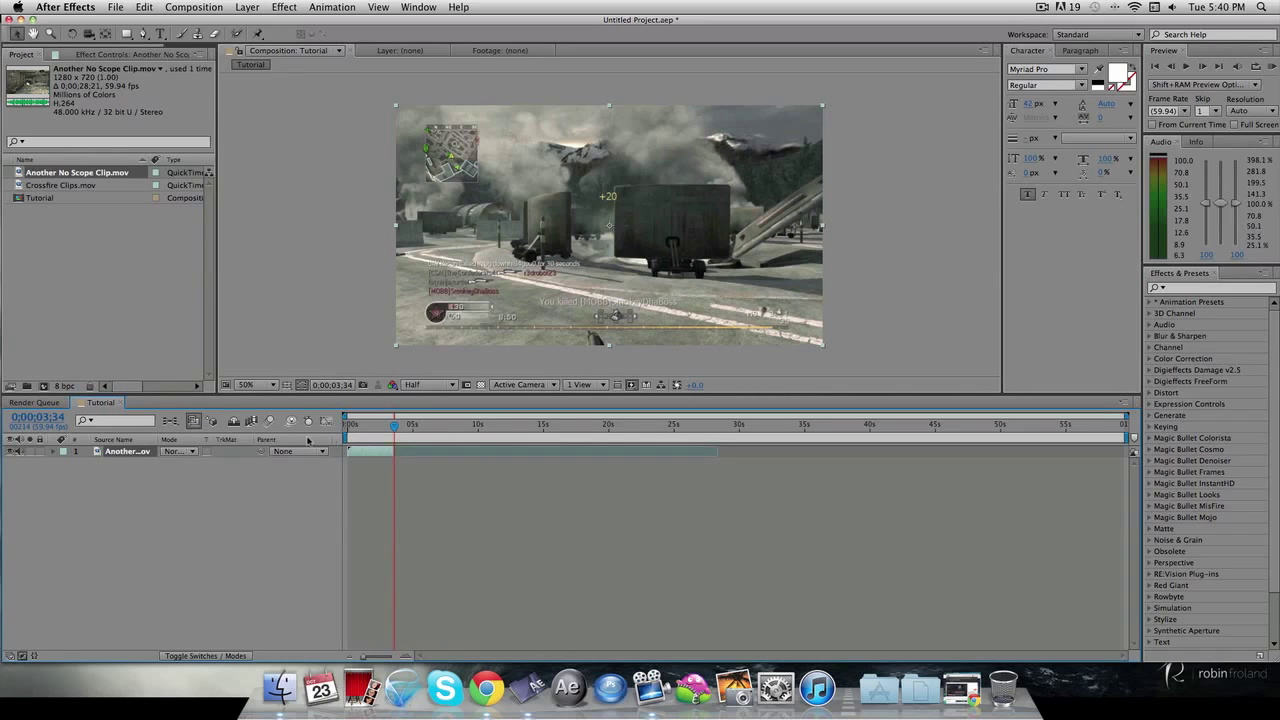
click(274, 484)
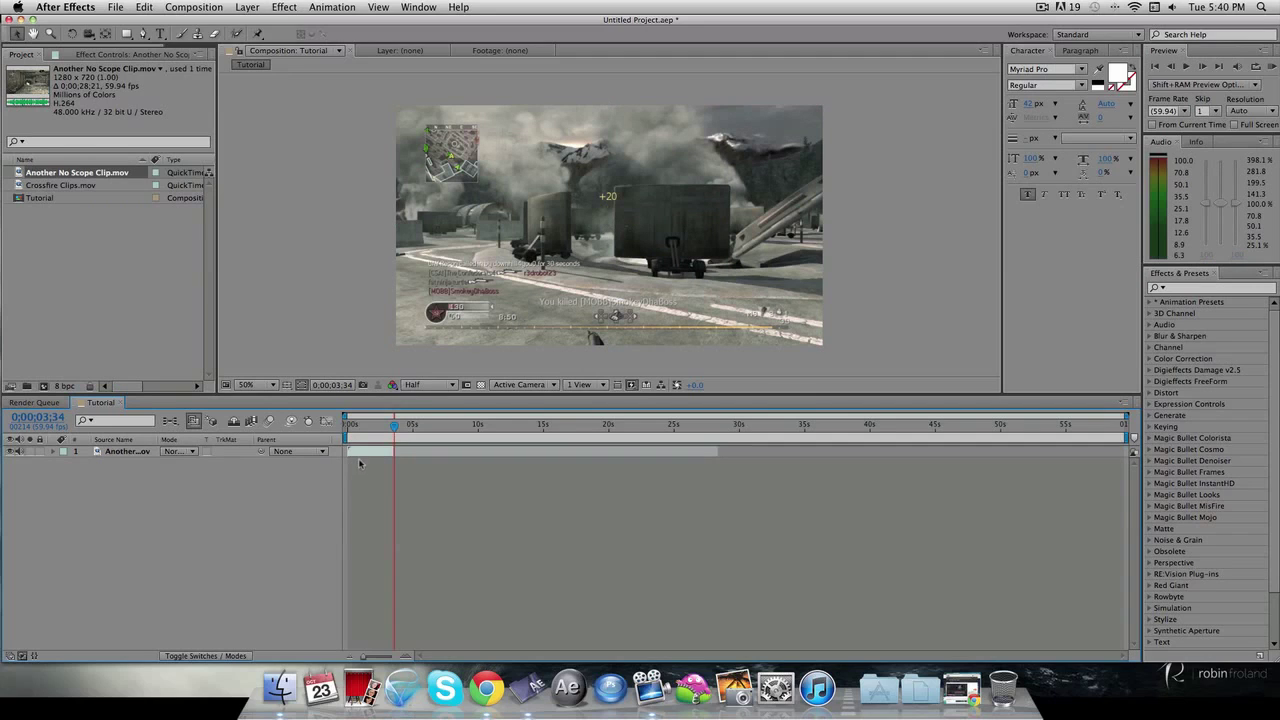
Step: Create a freeze-frame copy of the clip at 0;00;03;34, lasting until about 7 s
click(367, 456)
key(super+d)
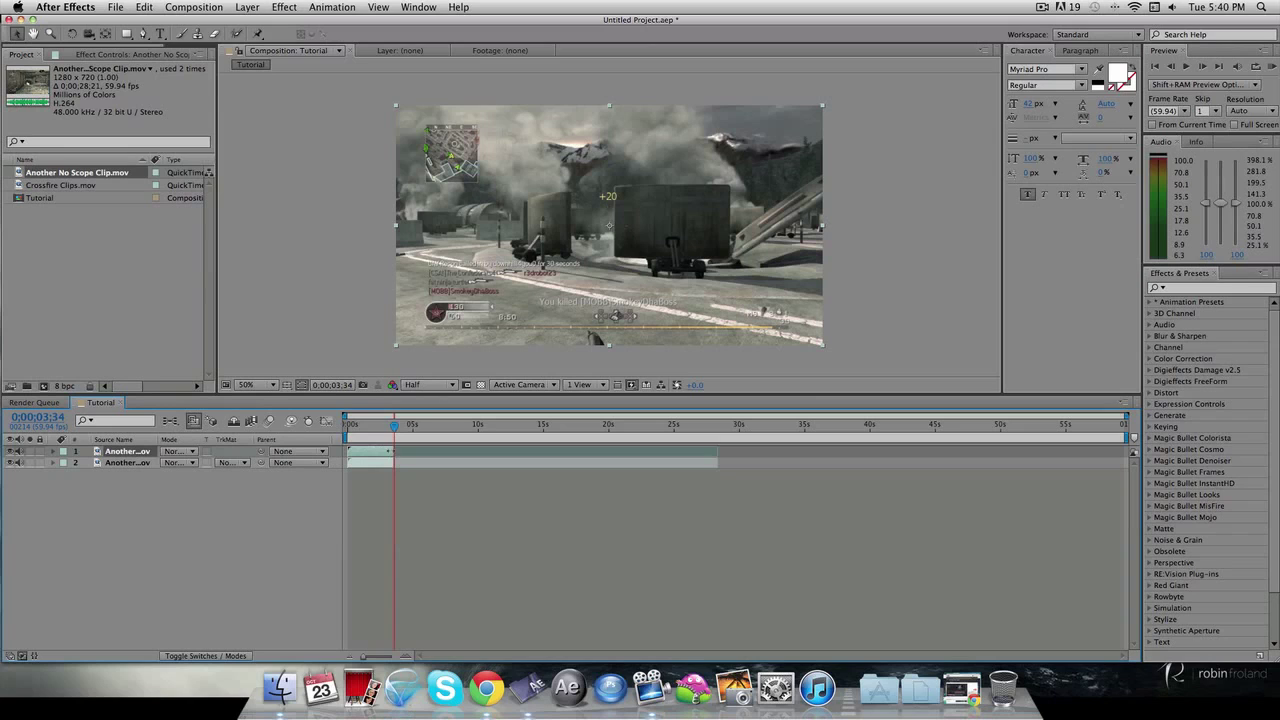
drag(391, 453, 435, 452)
right_click(403, 455)
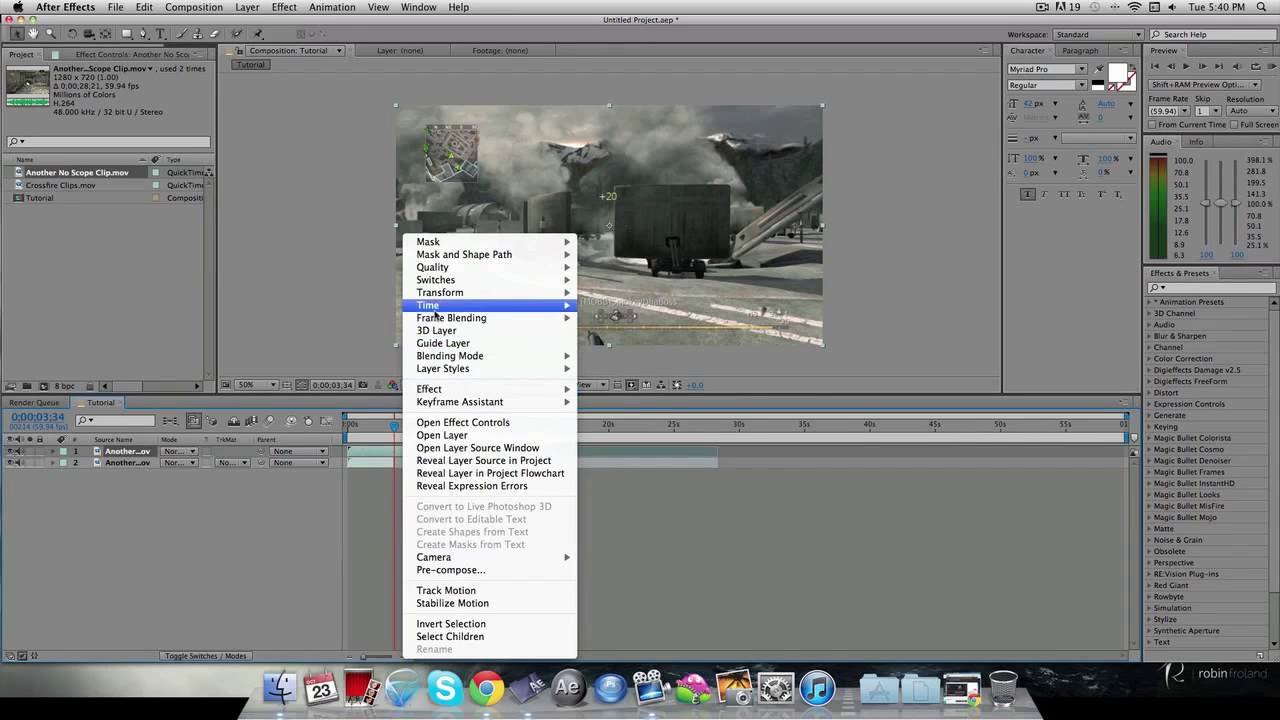
mouse_move(480, 308)
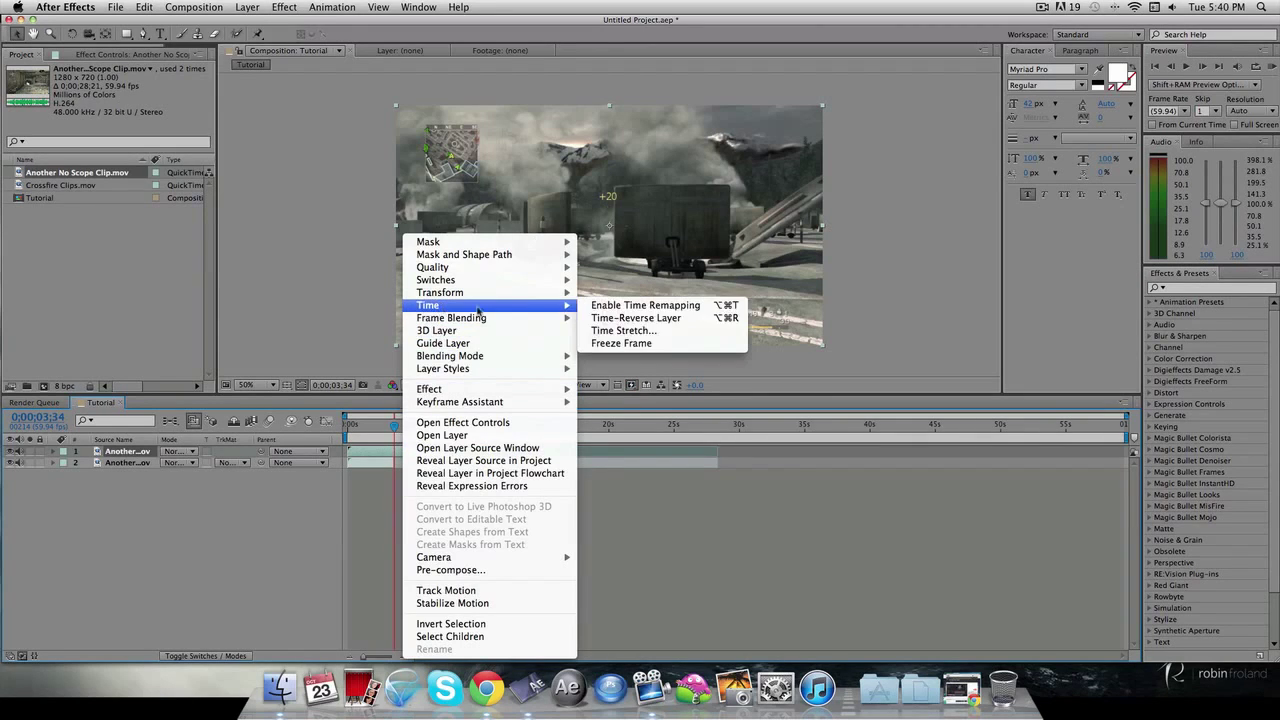
click(617, 343)
Step: Trim the start of the freeze-frame layer to 0;00;03;34 and collapse its keyframes
click(390, 453)
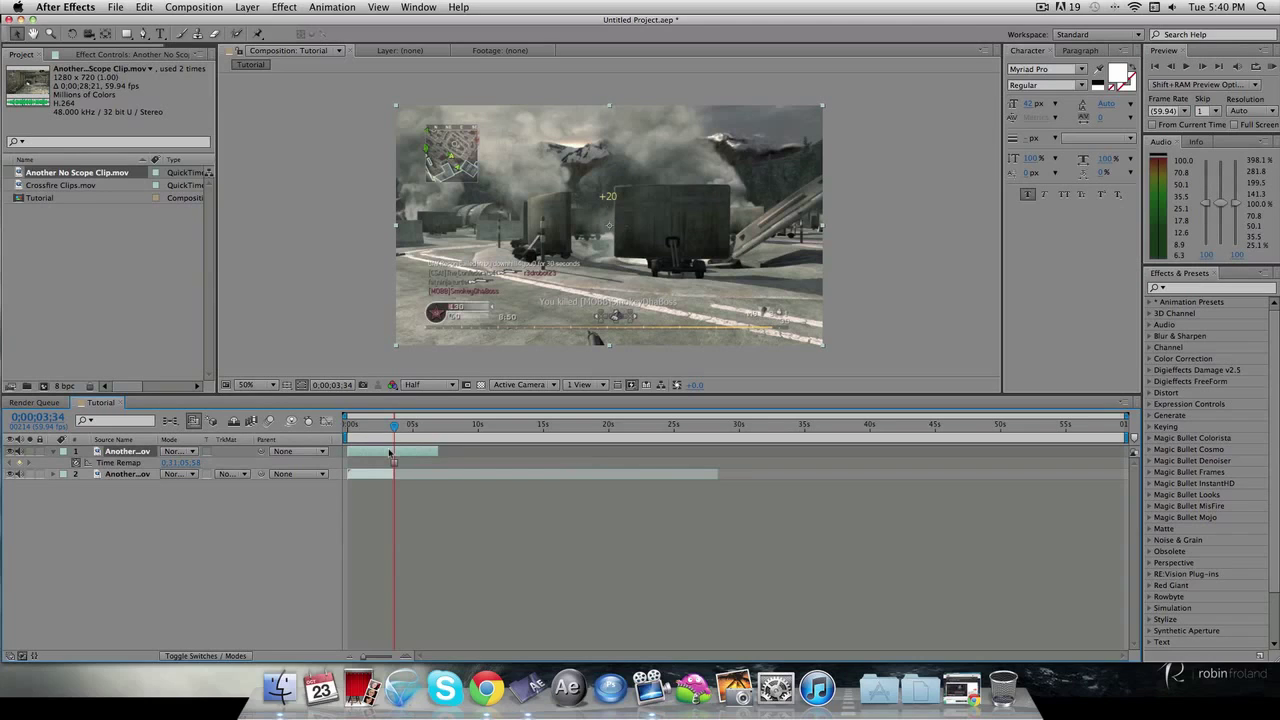
key(alt+bracketleft)
key(u)
click(265, 561)
Step: Check the frame at 0;00;03;31 and duplicate the freeze-frame layer twice
mouse_move(394, 426)
mouse_down()
mouse_move(354, 427)
mouse_move(393, 429)
mouse_up()
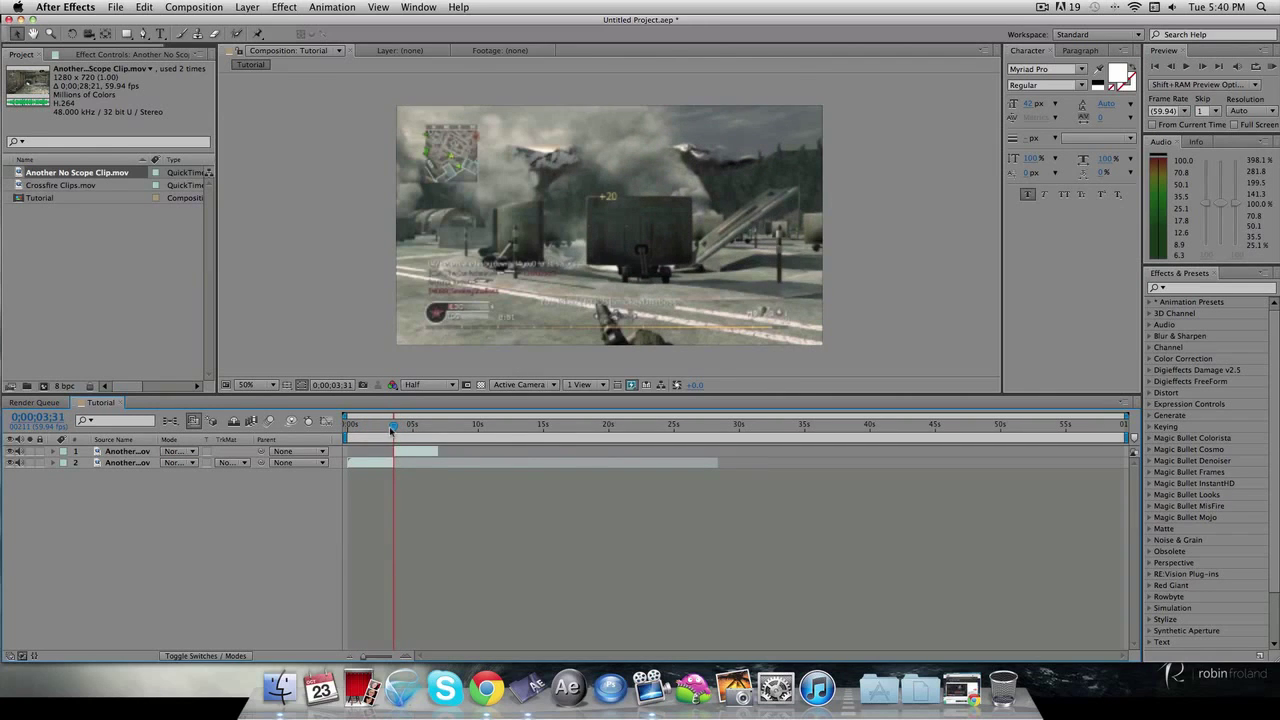
click(414, 456)
key(ctrl+d)
key(ctrl+d)
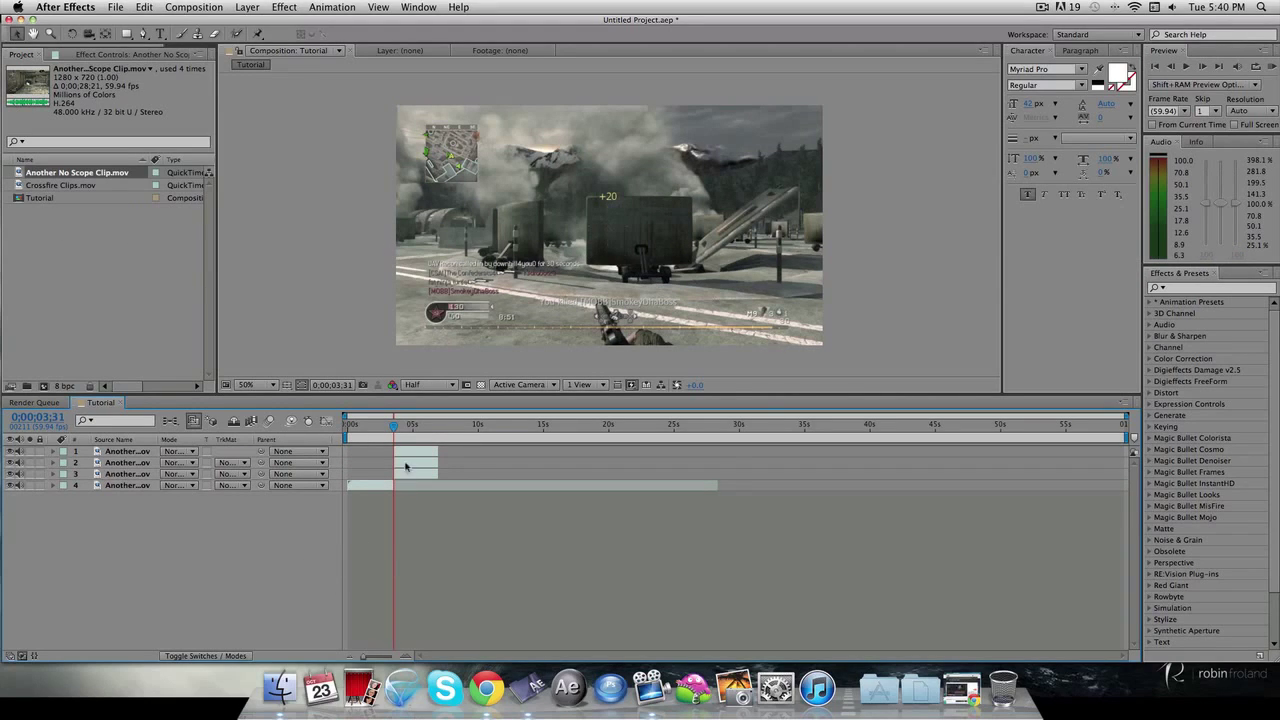
Step: Delete the three freeze-frame layers, leaving only the original Another No Scope clip
click(406, 462)
key(Delete)
click(406, 462)
key(Delete)
click(405, 452)
key(Delete)
Step: Extend the end of the Another No Scope clip to about 9 s
click(394, 453)
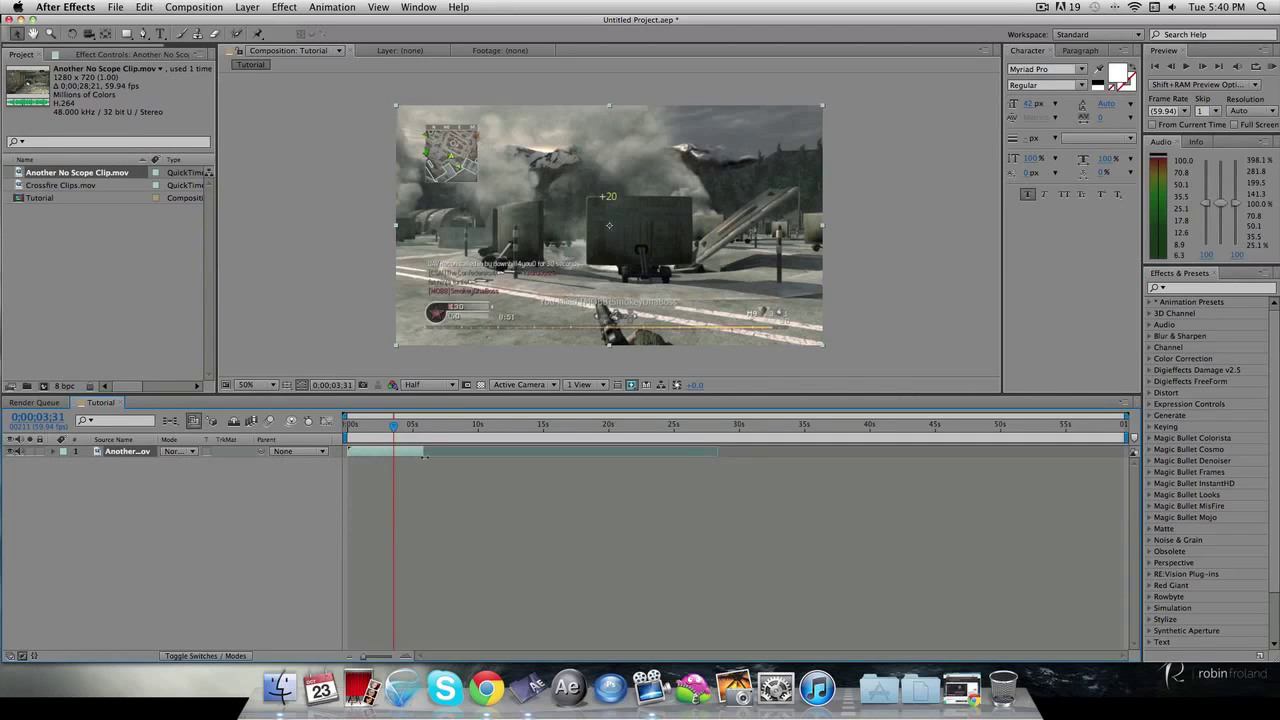
click(265, 499)
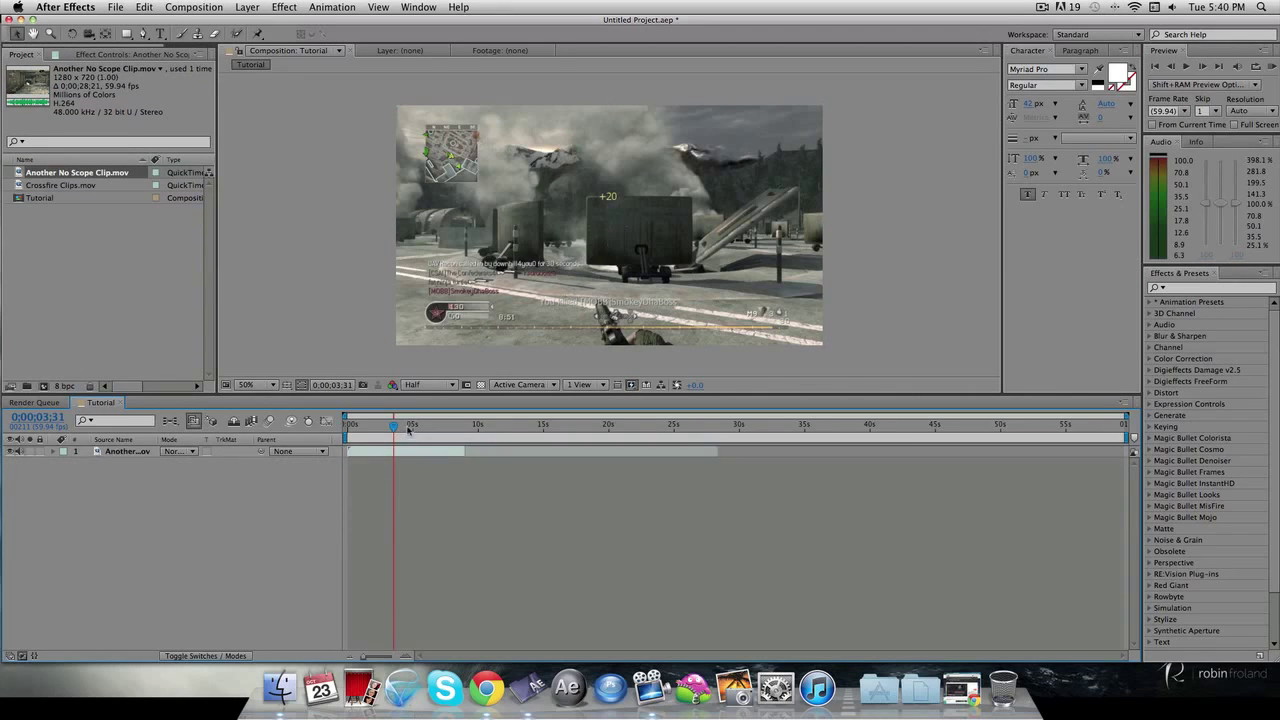
Step: Add Crossfire Clips.mov above the other clip and shift it to start at about 1.7 s
click(70, 186)
drag(113, 401, 105, 446)
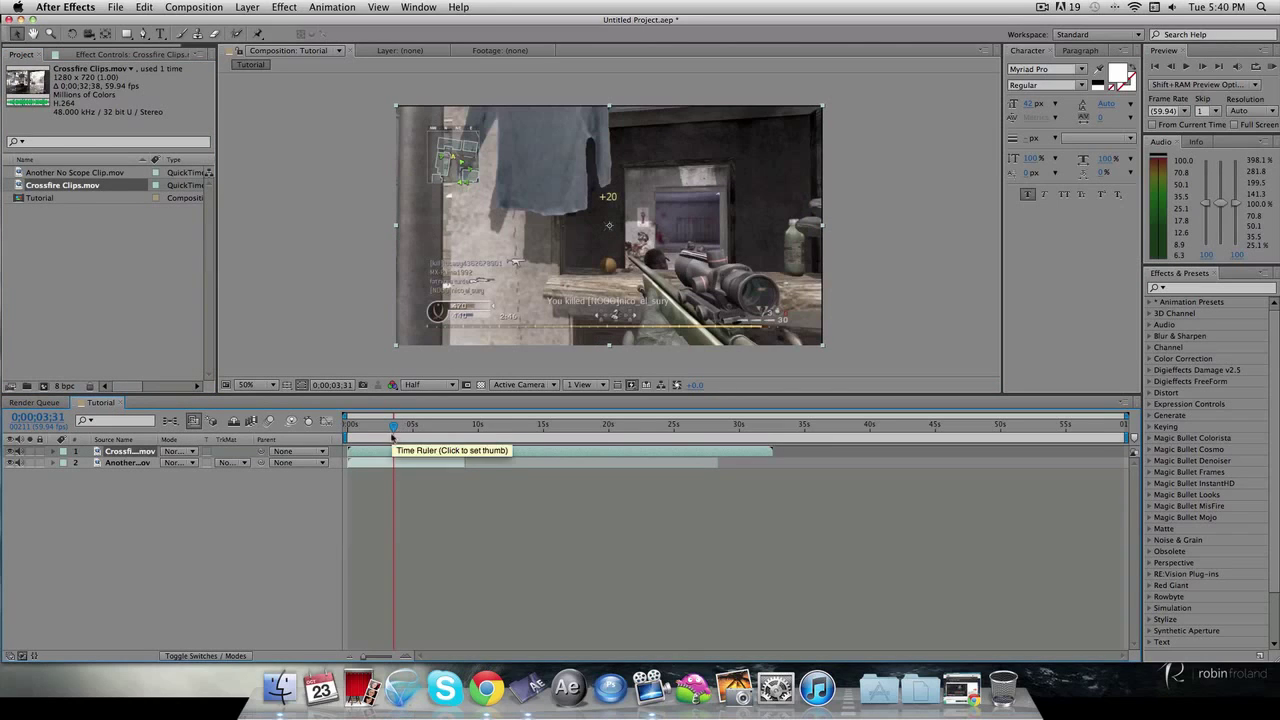
drag(415, 457, 440, 446)
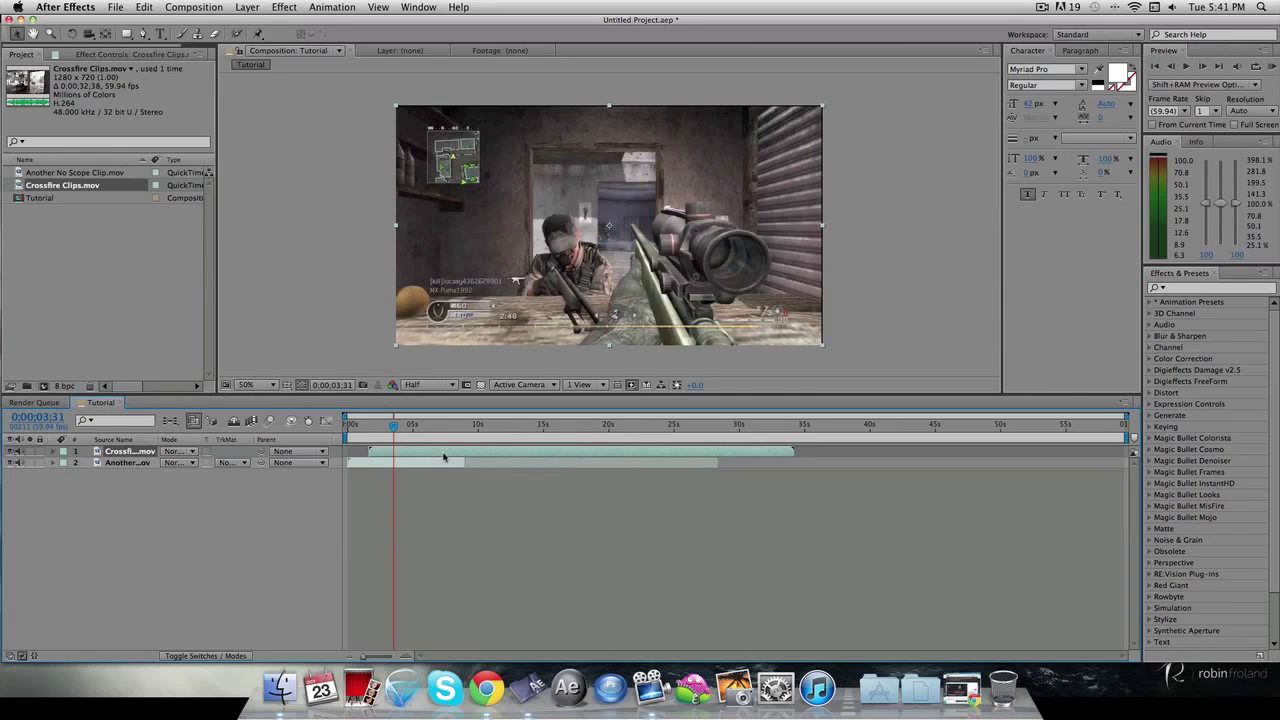
Step: Split the Crossfire clip at 0;00;03;31 and turn its earlier part into a freeze frame
key(super+d)
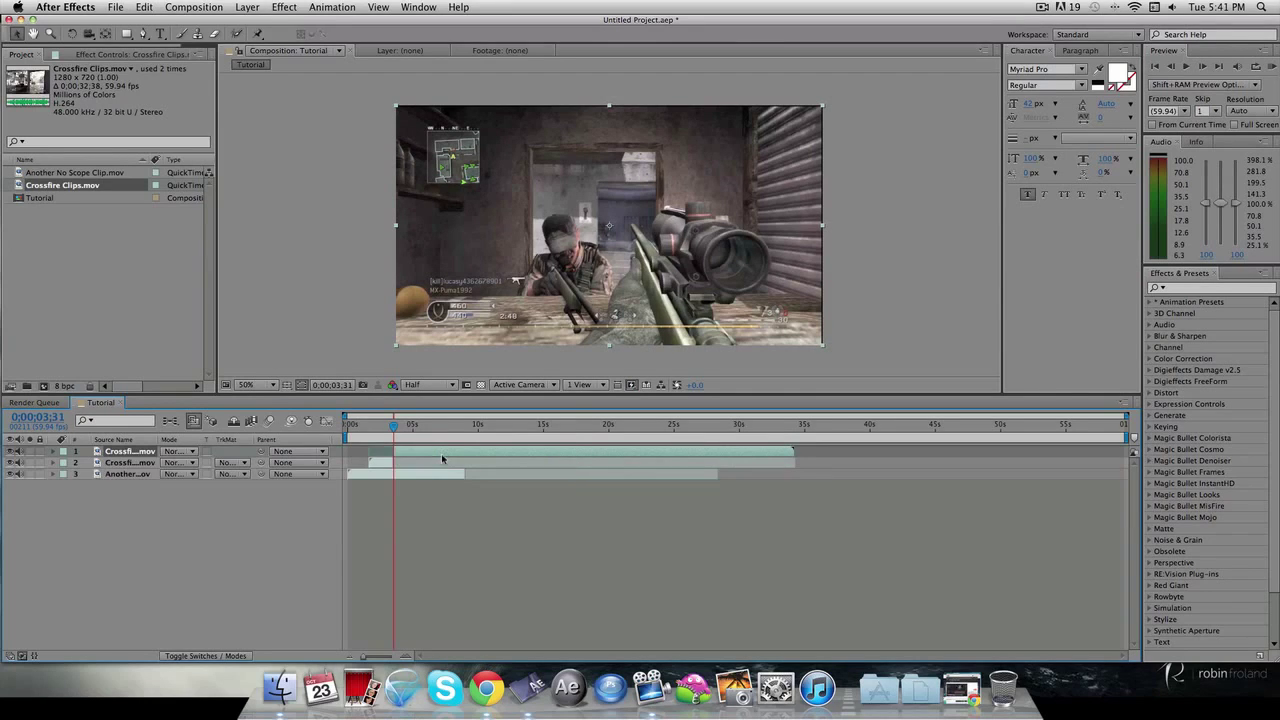
right_click(383, 465)
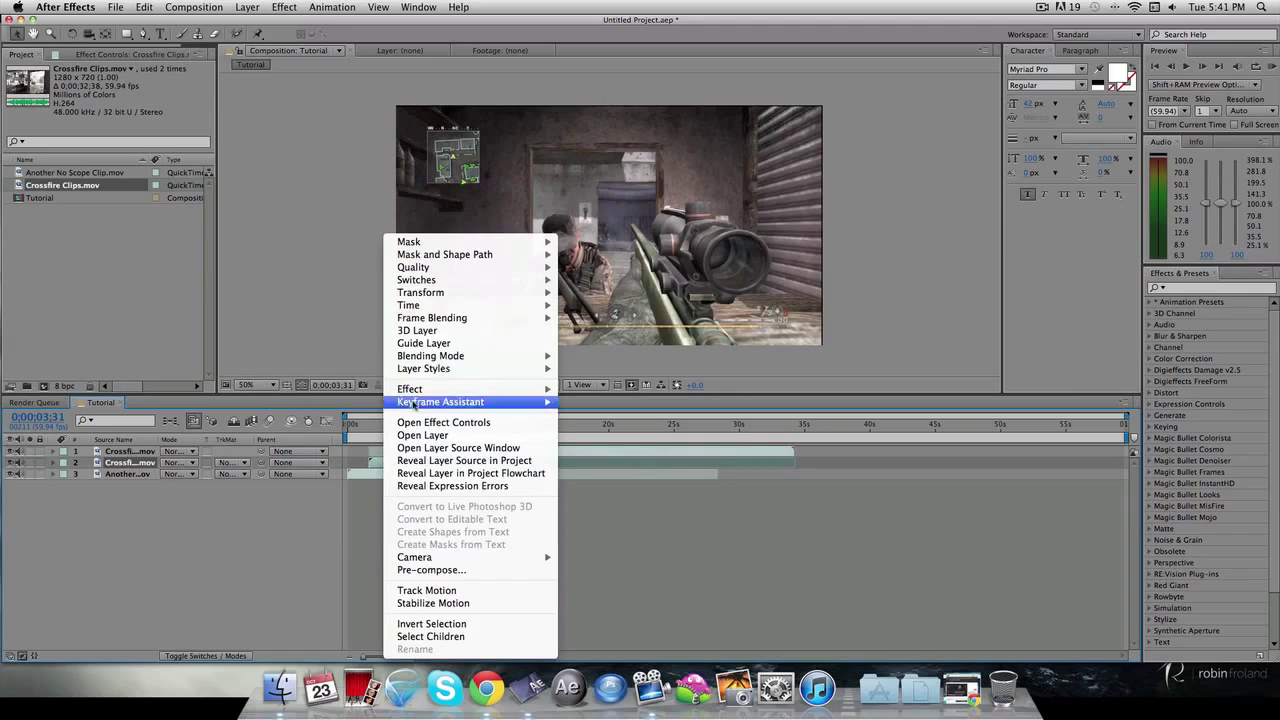
mouse_move(478, 306)
click(603, 344)
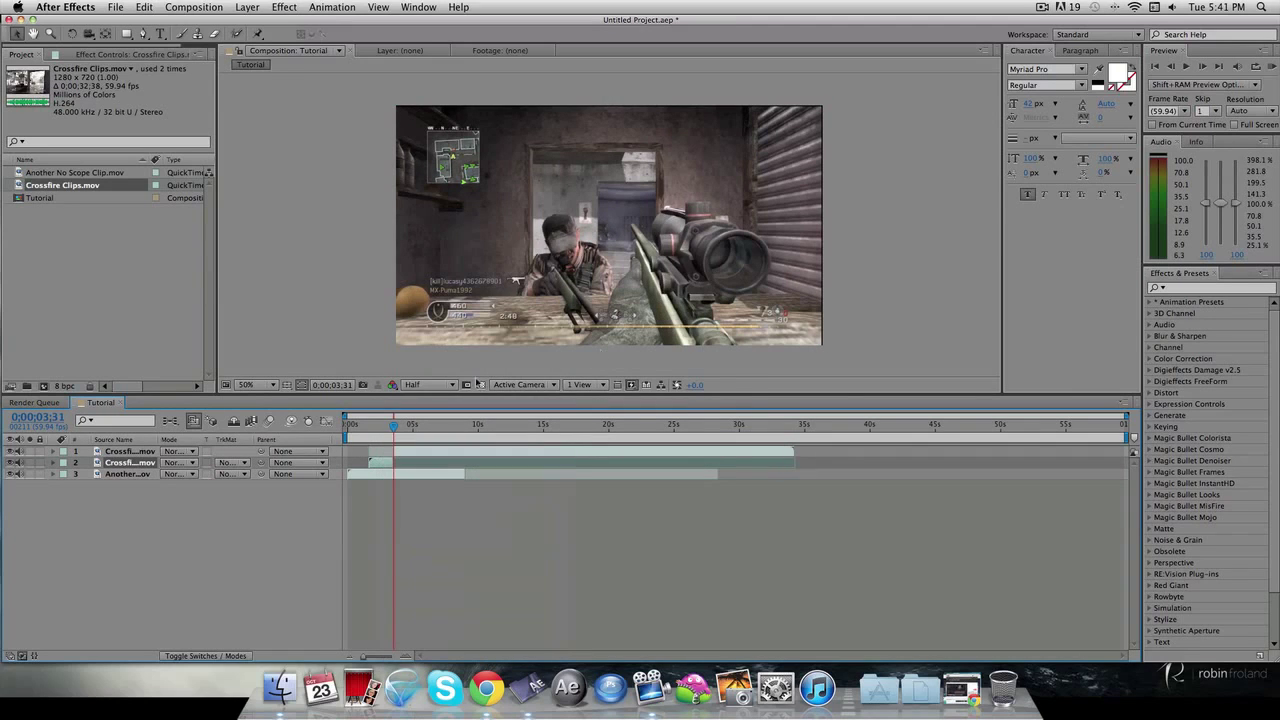
right_click(388, 465)
mouse_move(480, 321)
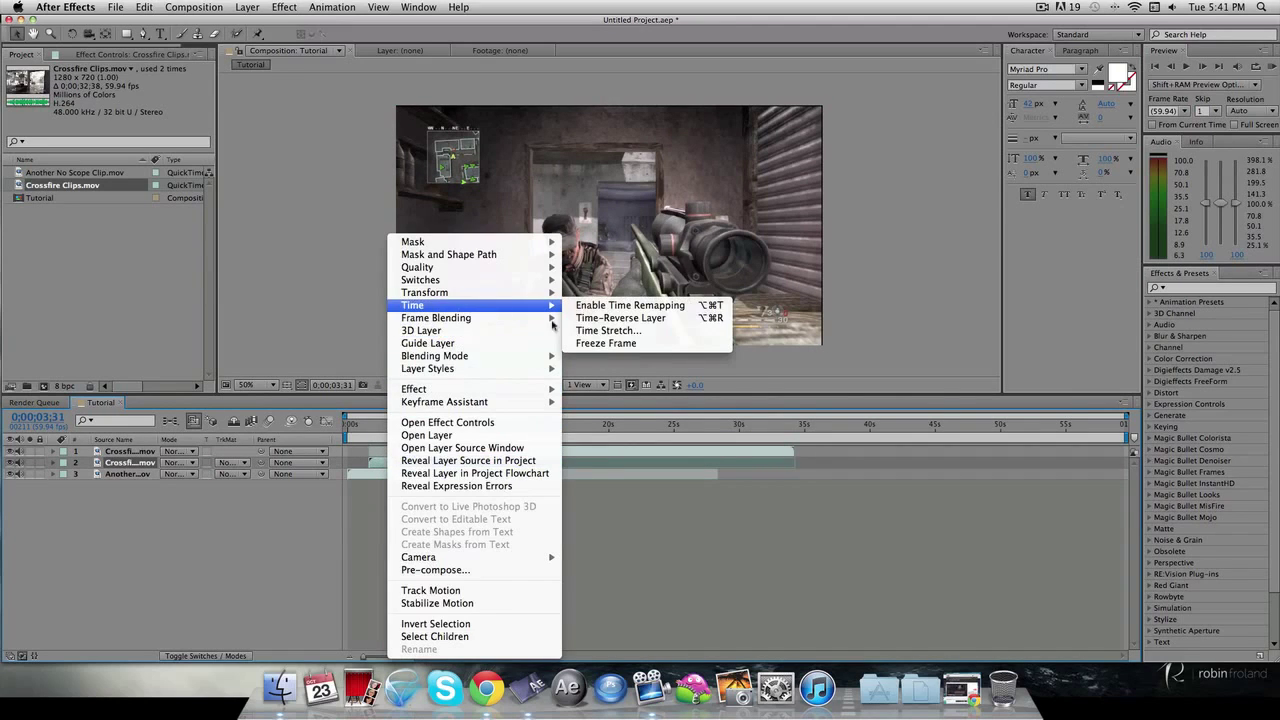
click(600, 336)
click(671, 430)
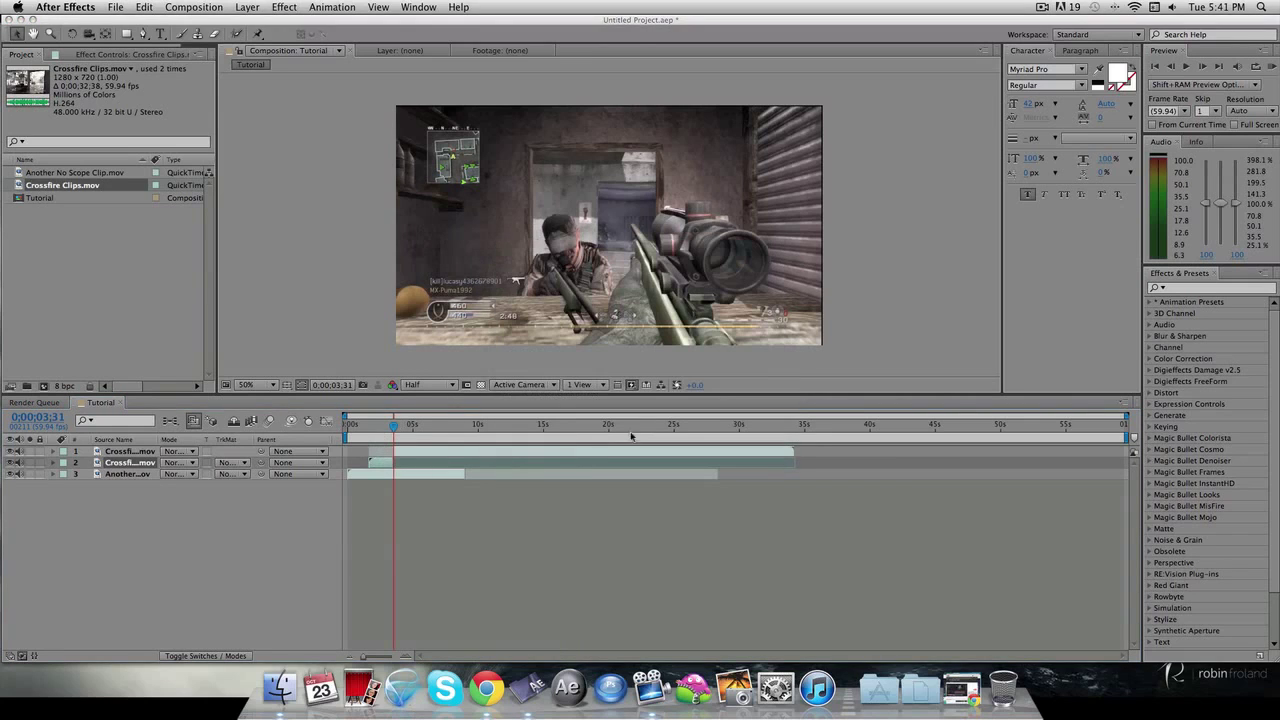
right_click(388, 466)
mouse_move(470, 305)
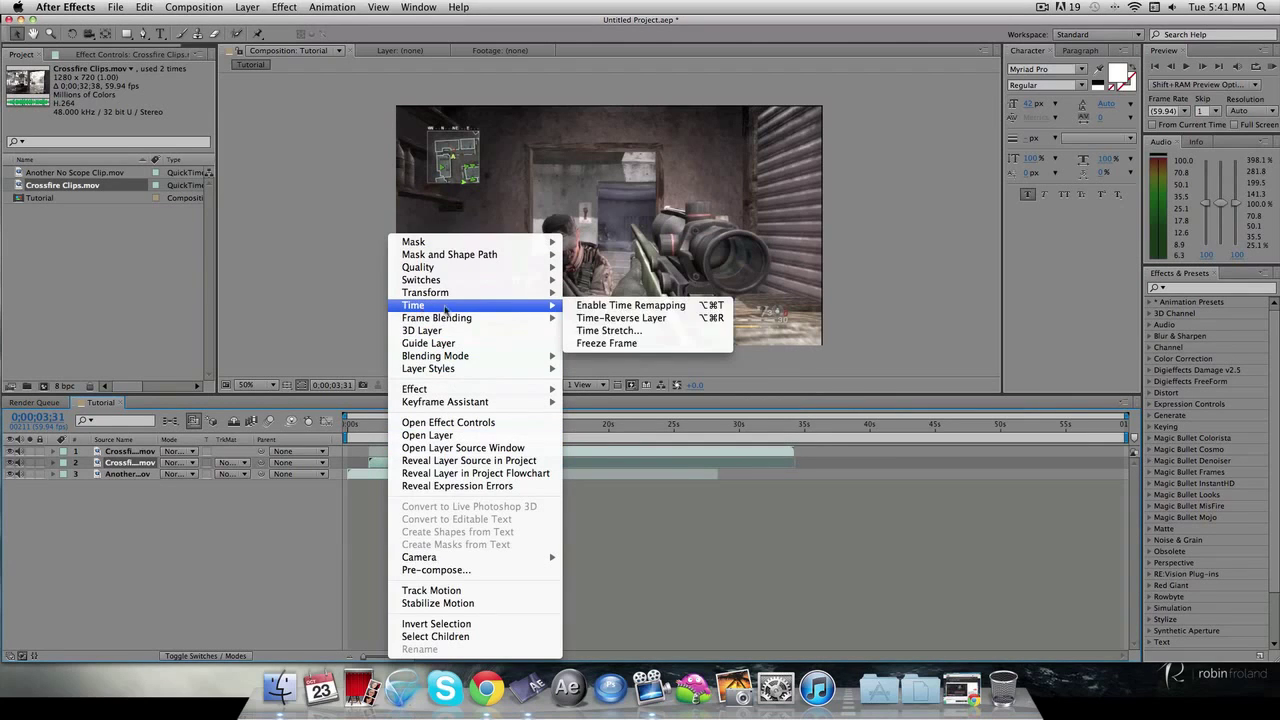
click(596, 343)
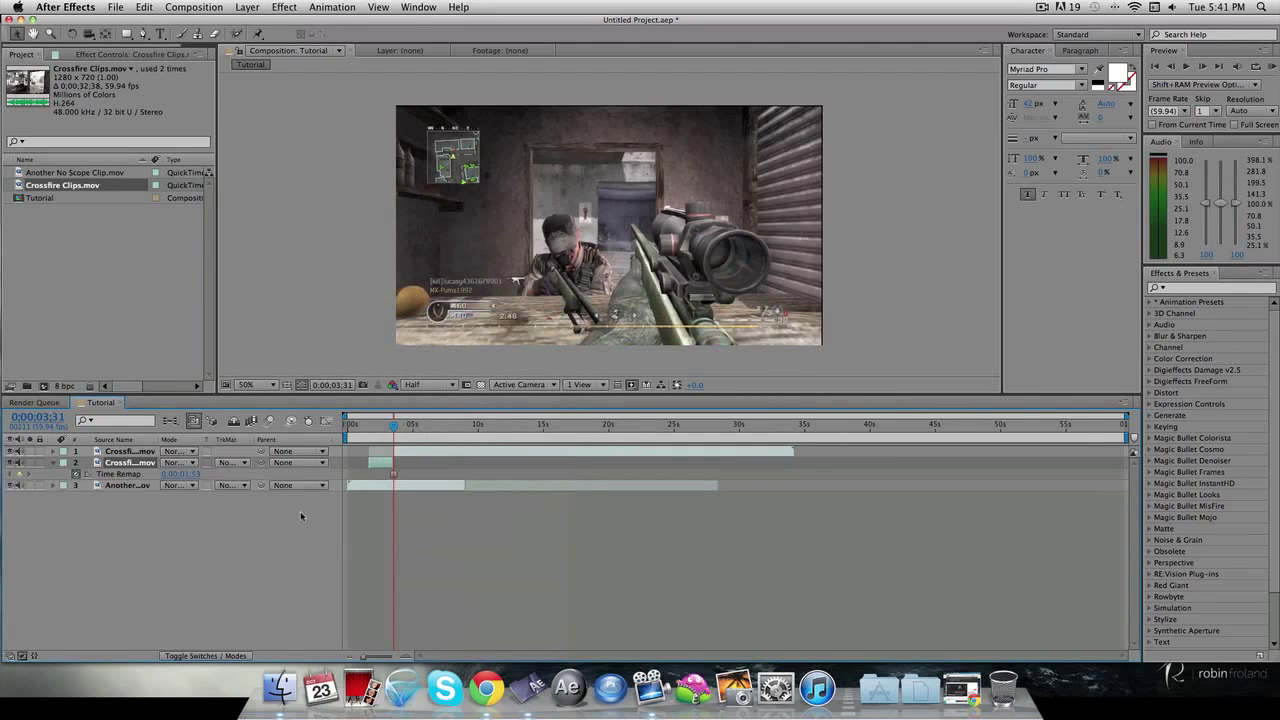
Step: Move the remaining Crossfire footage to start at about 9 s and the freeze-frame layer to about 6.5 s
drag(390, 426, 366, 426)
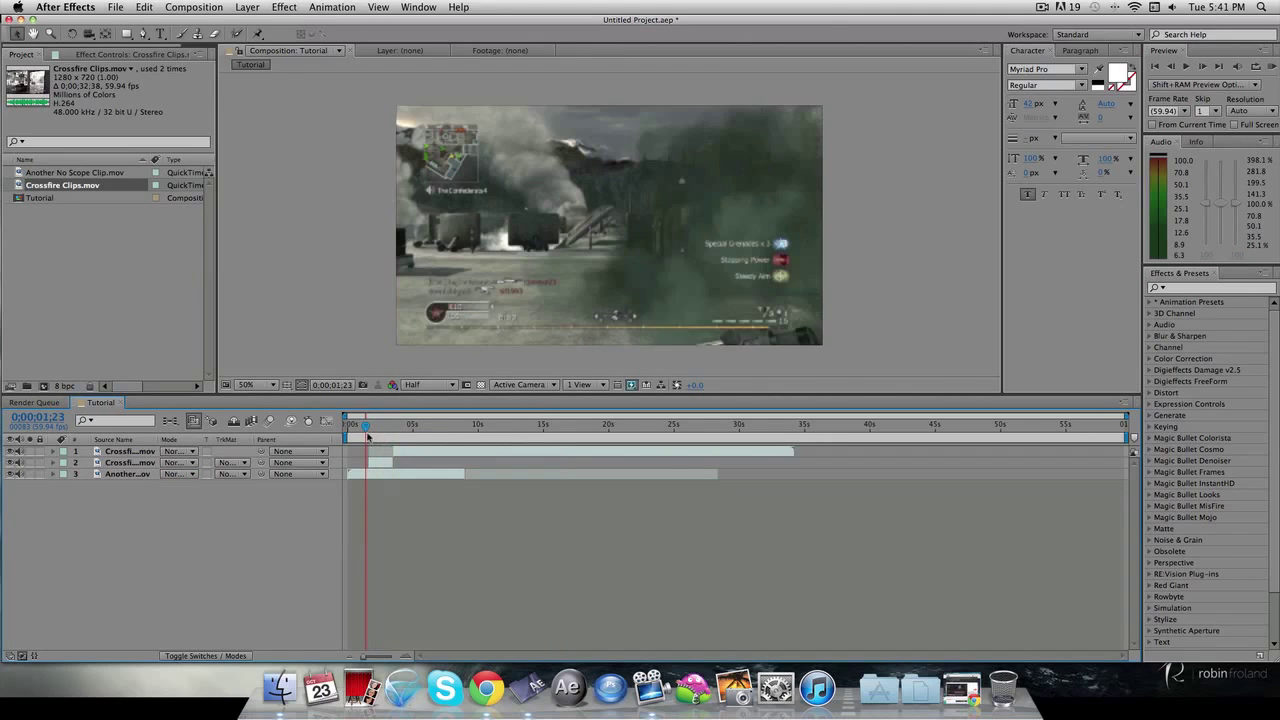
drag(427, 456, 497, 456)
drag(381, 463, 444, 461)
Step: Place numbered composition markers 1 and 2 and shift the freeze-frame layer to start at 0;00;03;29
drag(366, 427, 388, 429)
key(shift+1)
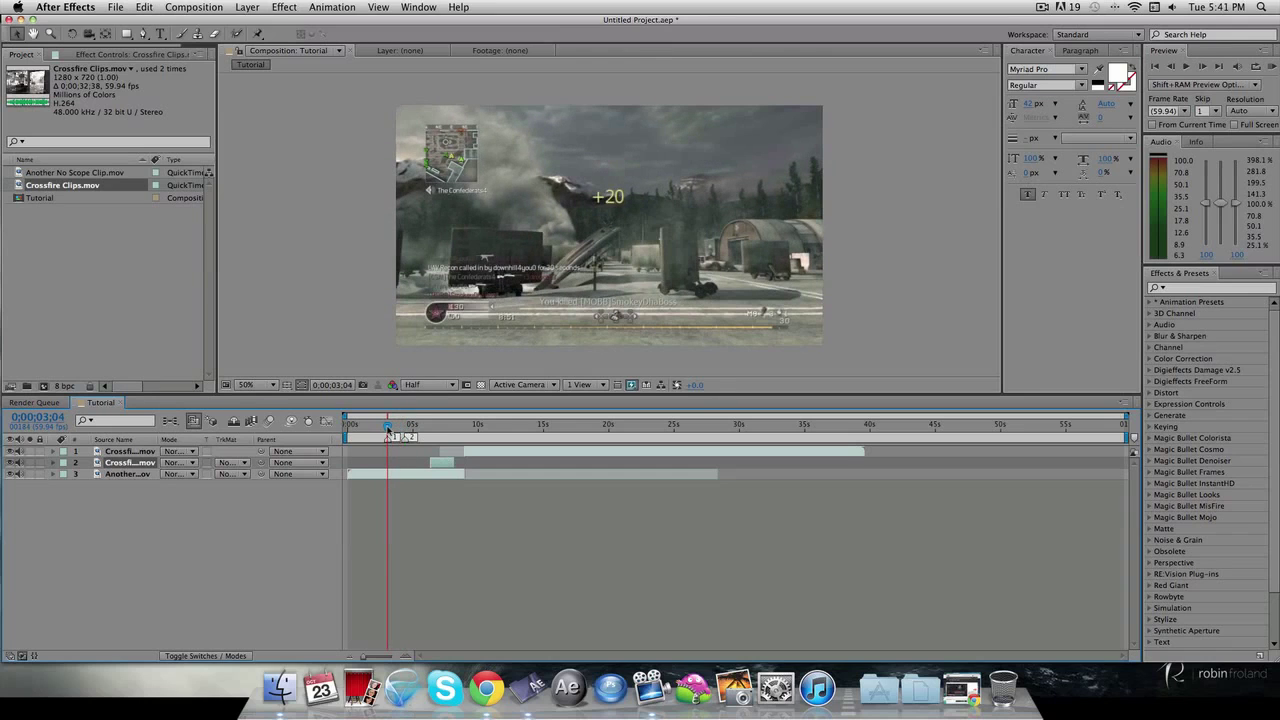
drag(436, 464, 396, 467)
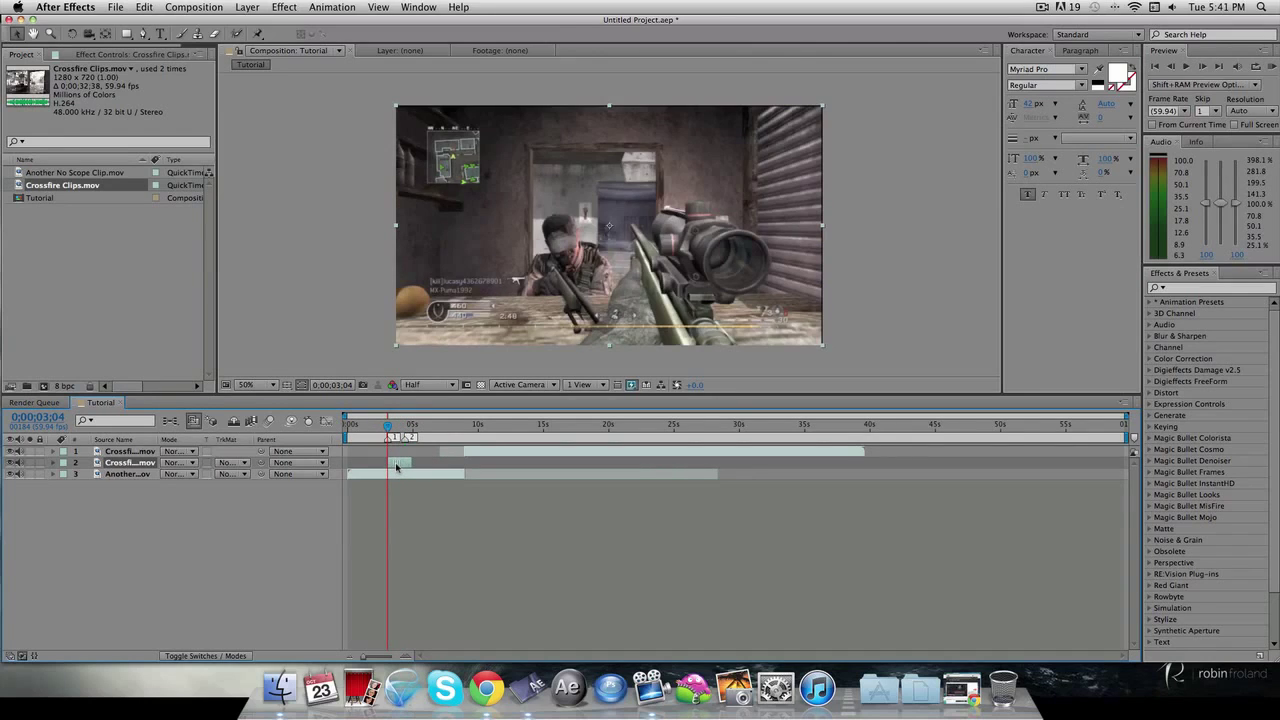
click(392, 437)
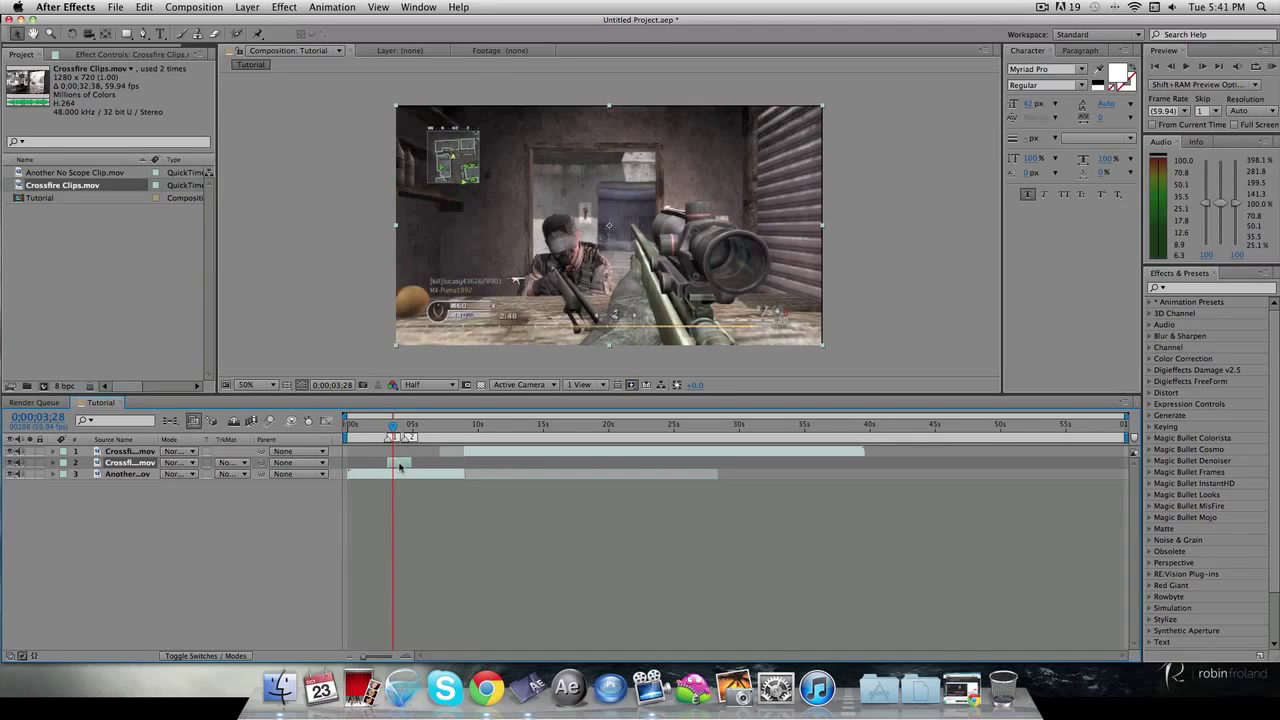
drag(399, 466, 405, 465)
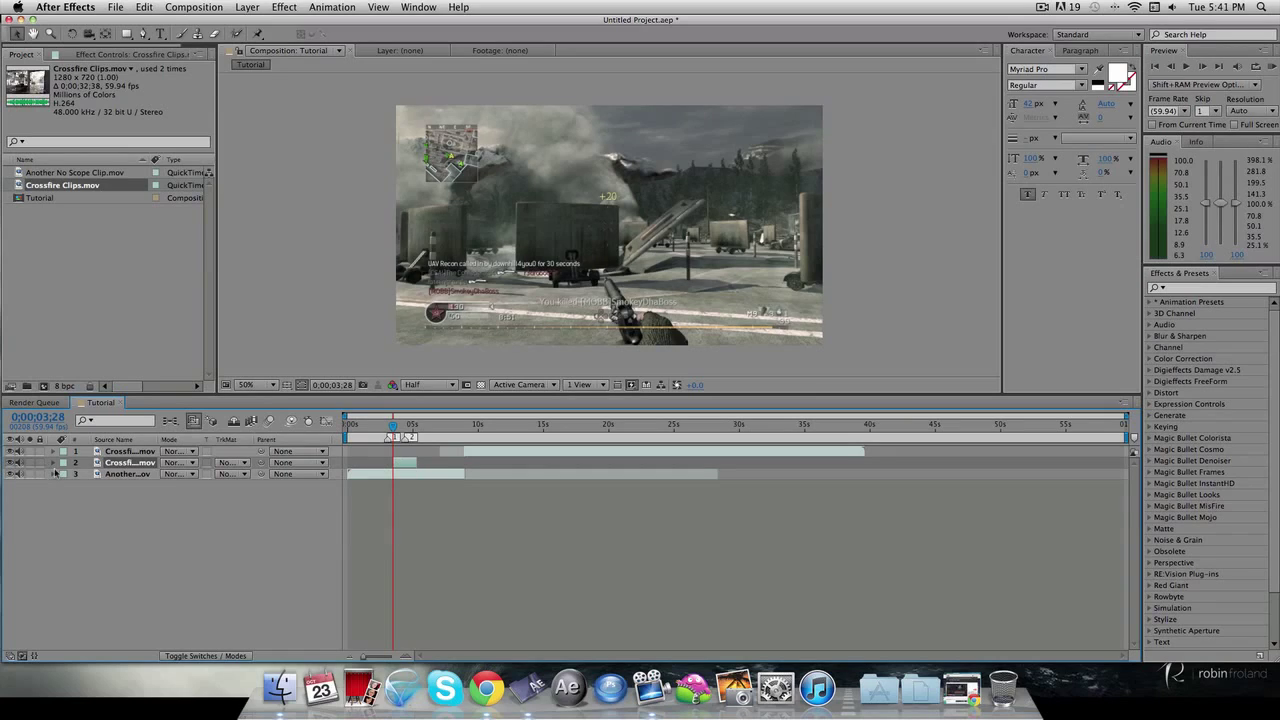
Step: Go to 0;00;03;29 and duplicate the Crossfire freeze-frame layer twice
key(Page_Down)
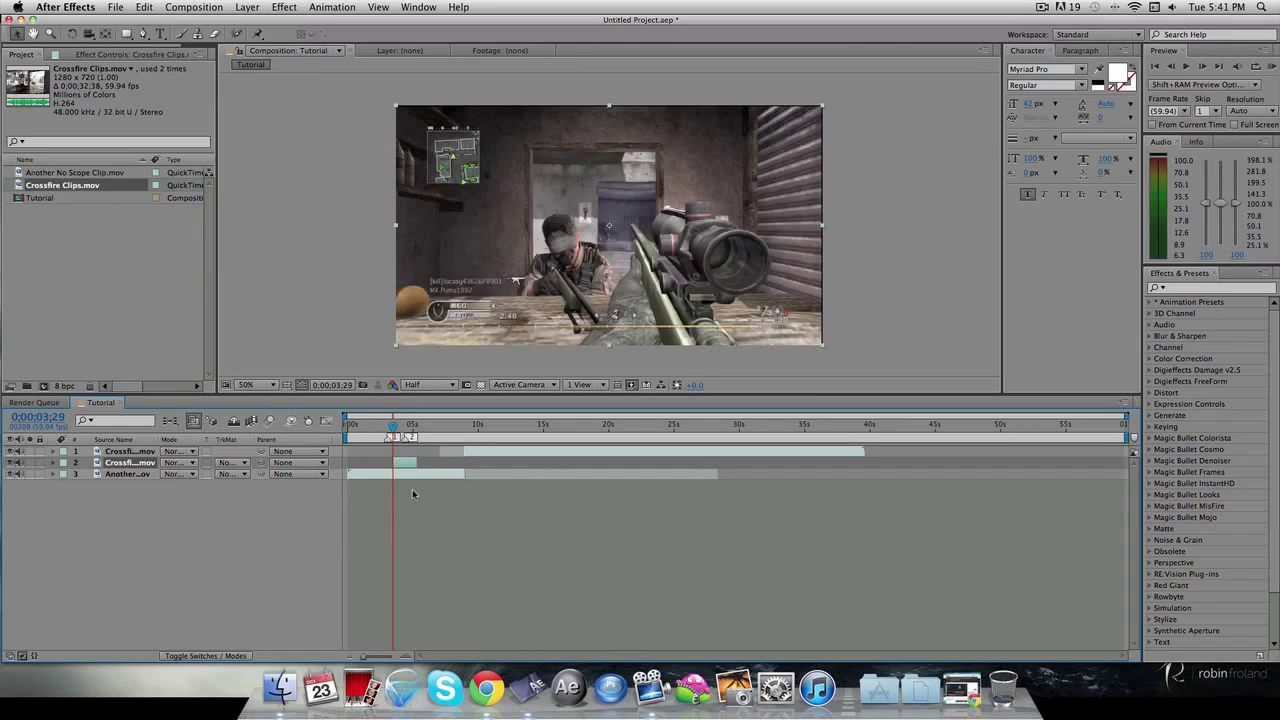
key(super+d)
key(super+d)
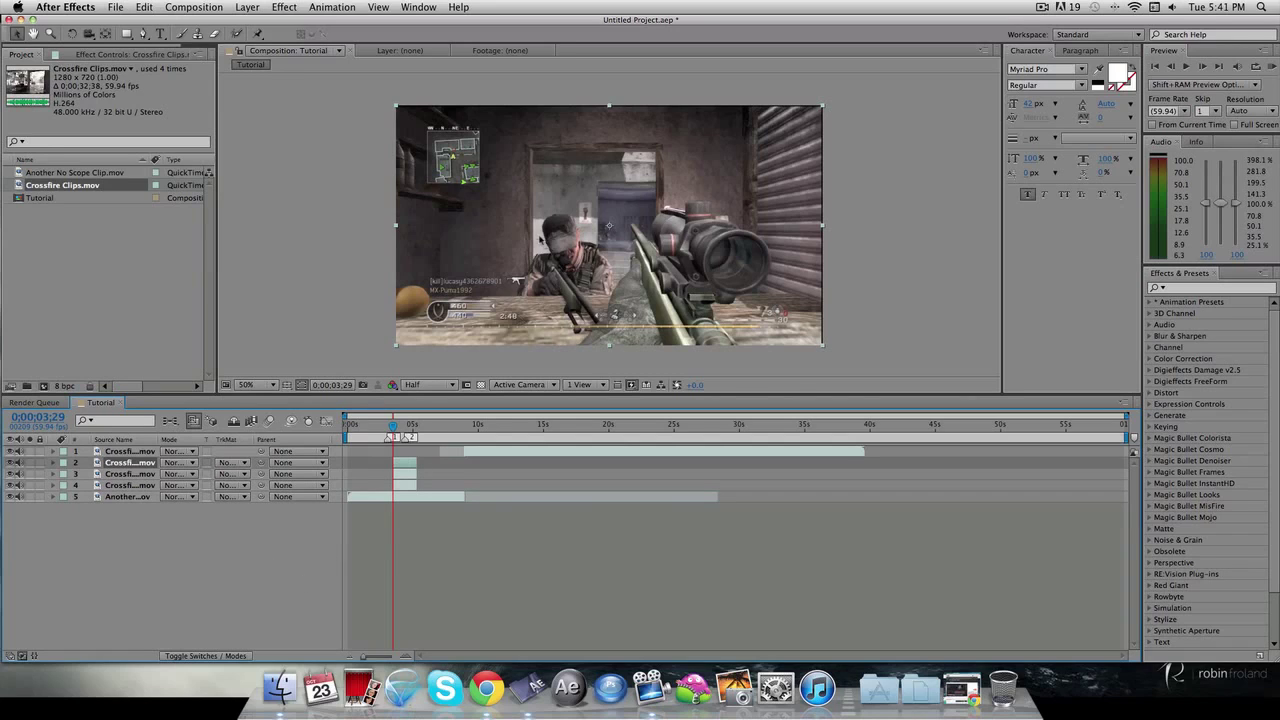
Step: Set the composition preview resolution to Full
click(143, 35)
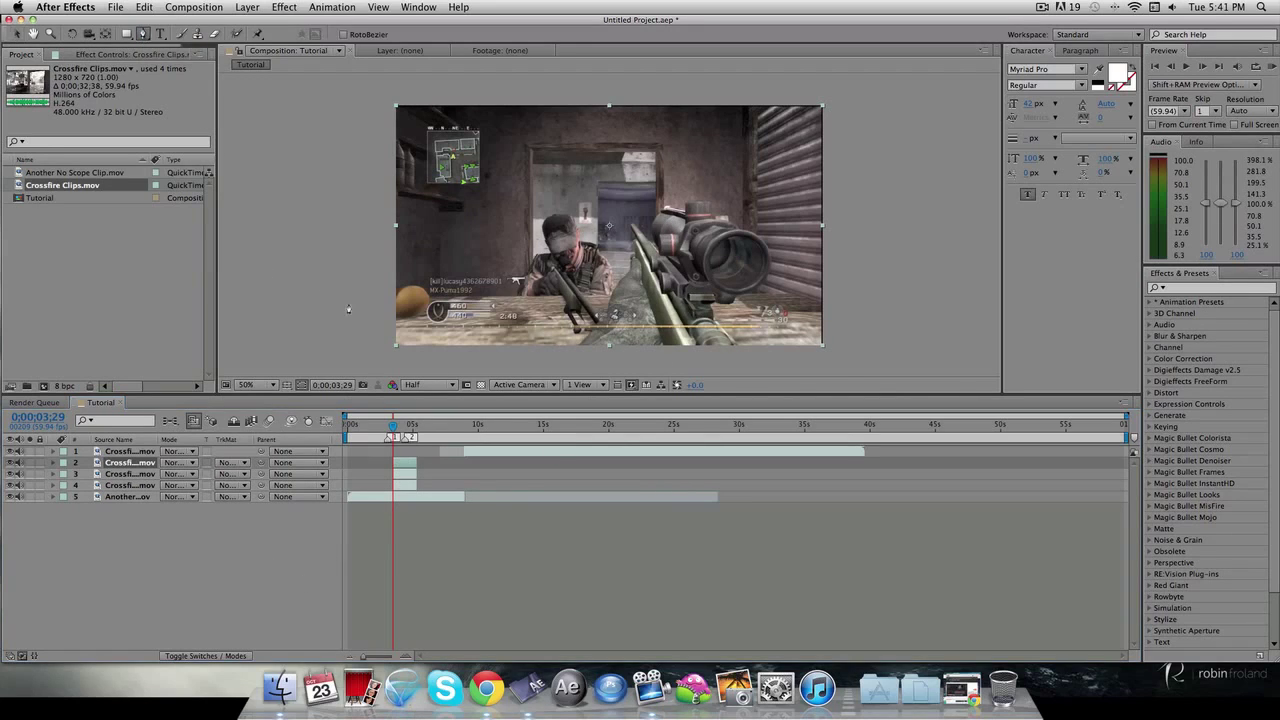
click(430, 385)
click(427, 418)
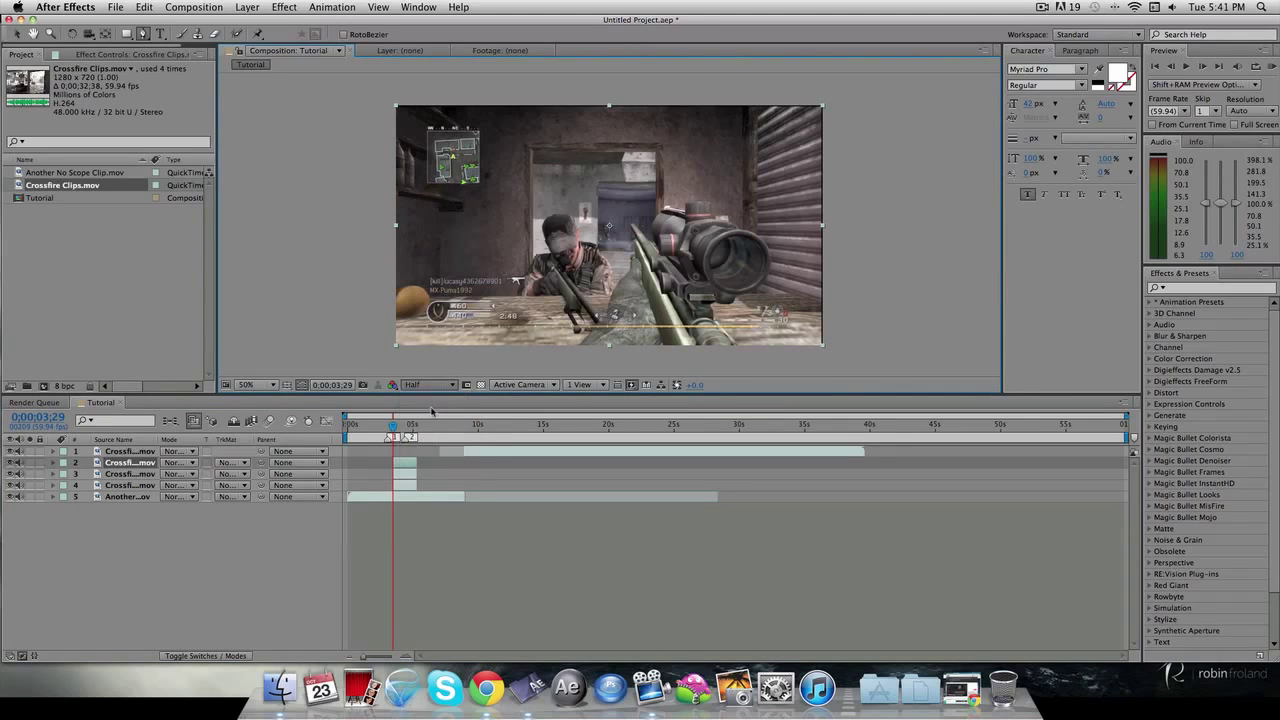
Step: Begin a pen mask on layer 2, tracing from the frame's bottom edge up the gloved arm and around the foreground rifle's muzzle
key(h)
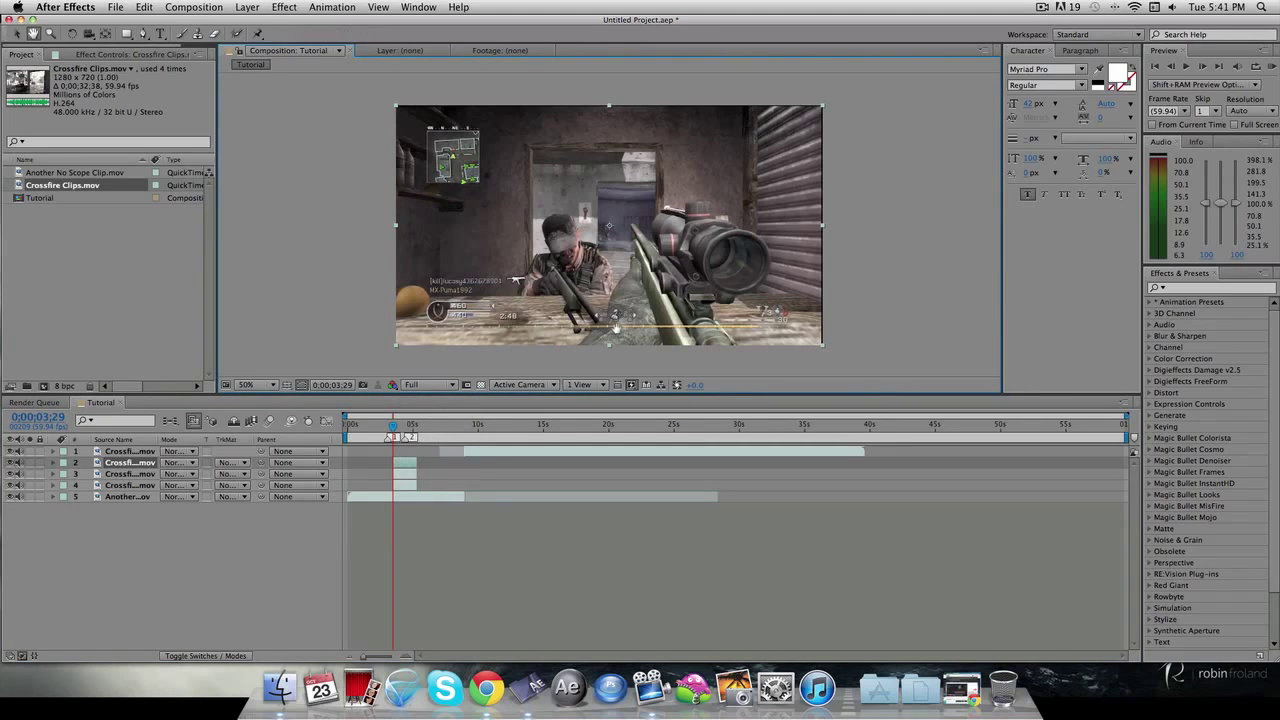
key(.)
drag(615, 335, 637, 163)
drag(632, 256, 645, 300)
key(.)
key(.)
key(g)
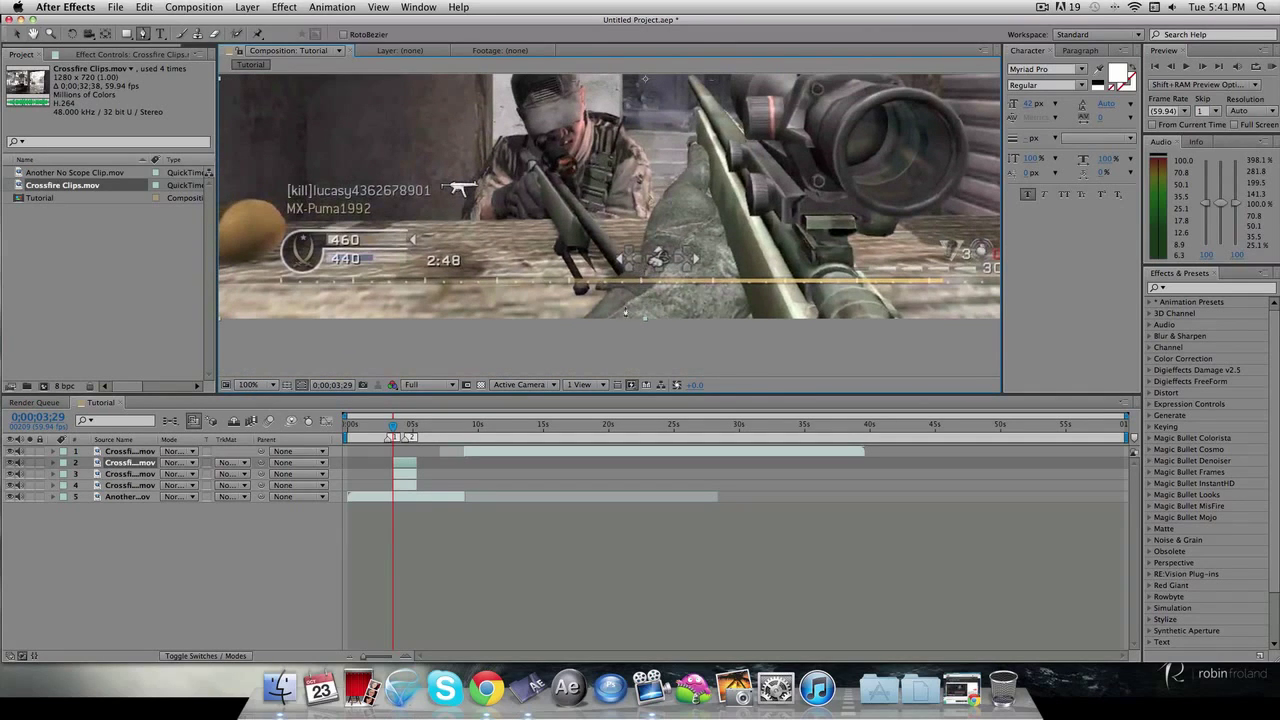
click(582, 322)
click(611, 291)
click(641, 252)
drag(668, 190, 692, 118)
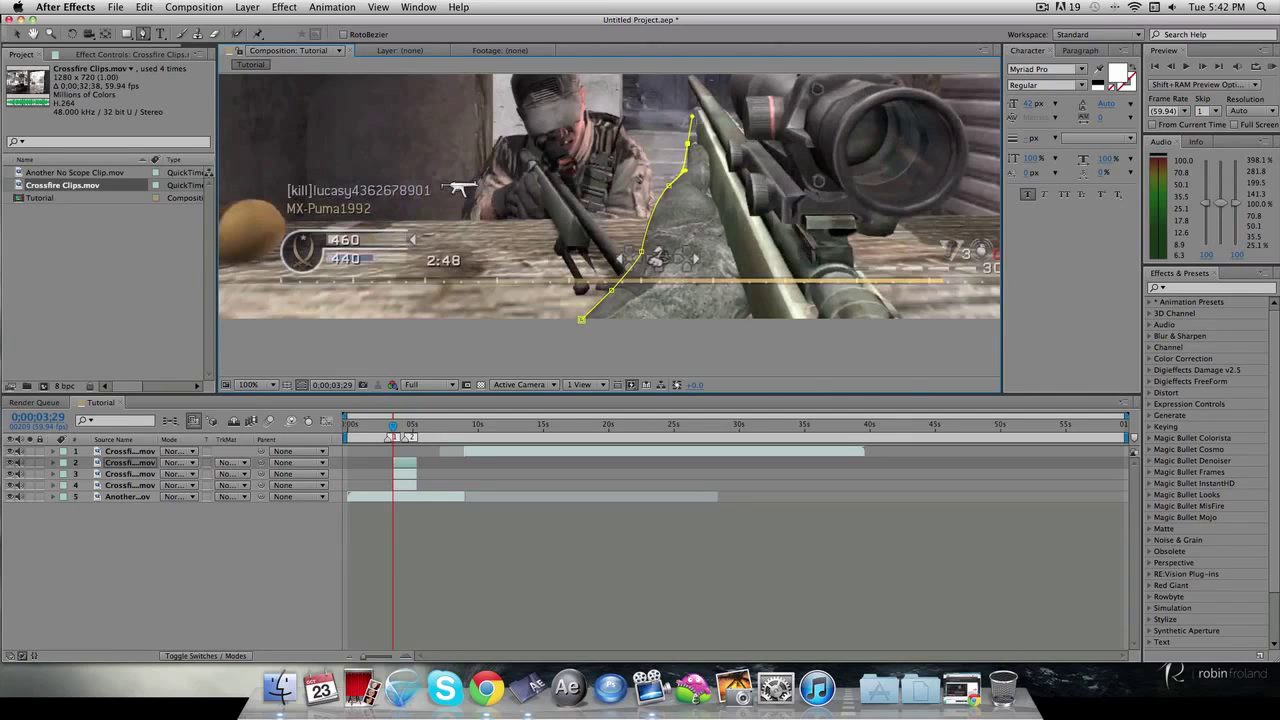
click(698, 104)
scroll(728, 209, up, 2)
drag(703, 131, 740, 188)
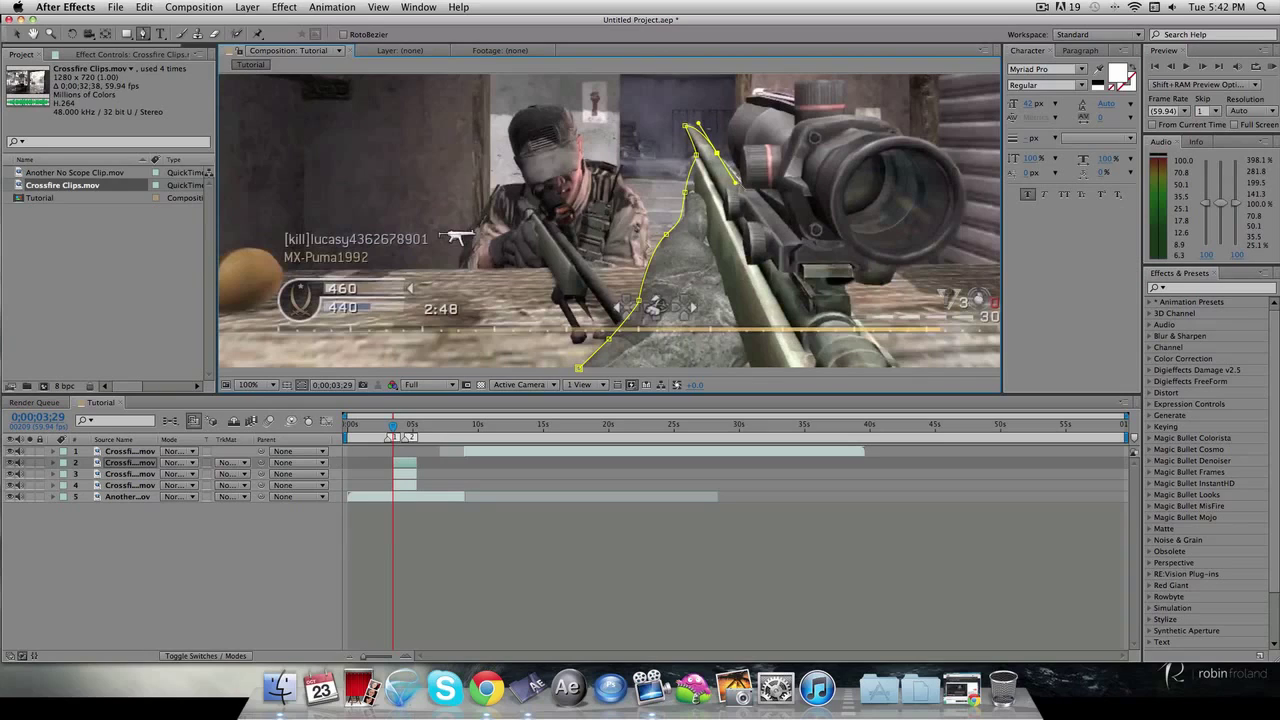
Step: Continue the rifle mask around the rear and top of the scope to the outer edge of its lens
click(754, 191)
click(744, 158)
key(super+z)
drag(736, 176, 728, 128)
drag(738, 80, 917, 146)
key(super+z)
click(962, 180)
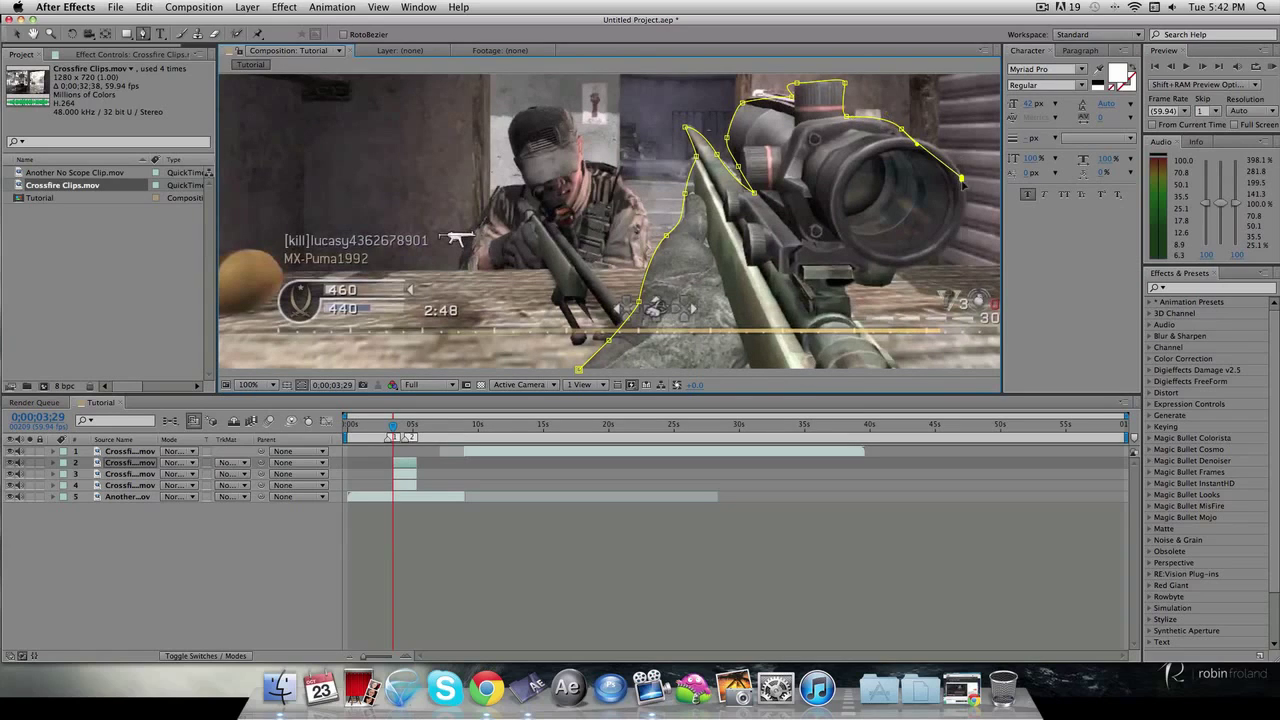
Step: Trace the rifle mask around the lower edge of the scope lens and back in to the rifle body
drag(958, 230, 950, 241)
click(905, 260)
click(887, 286)
click(852, 286)
click(841, 300)
click(847, 312)
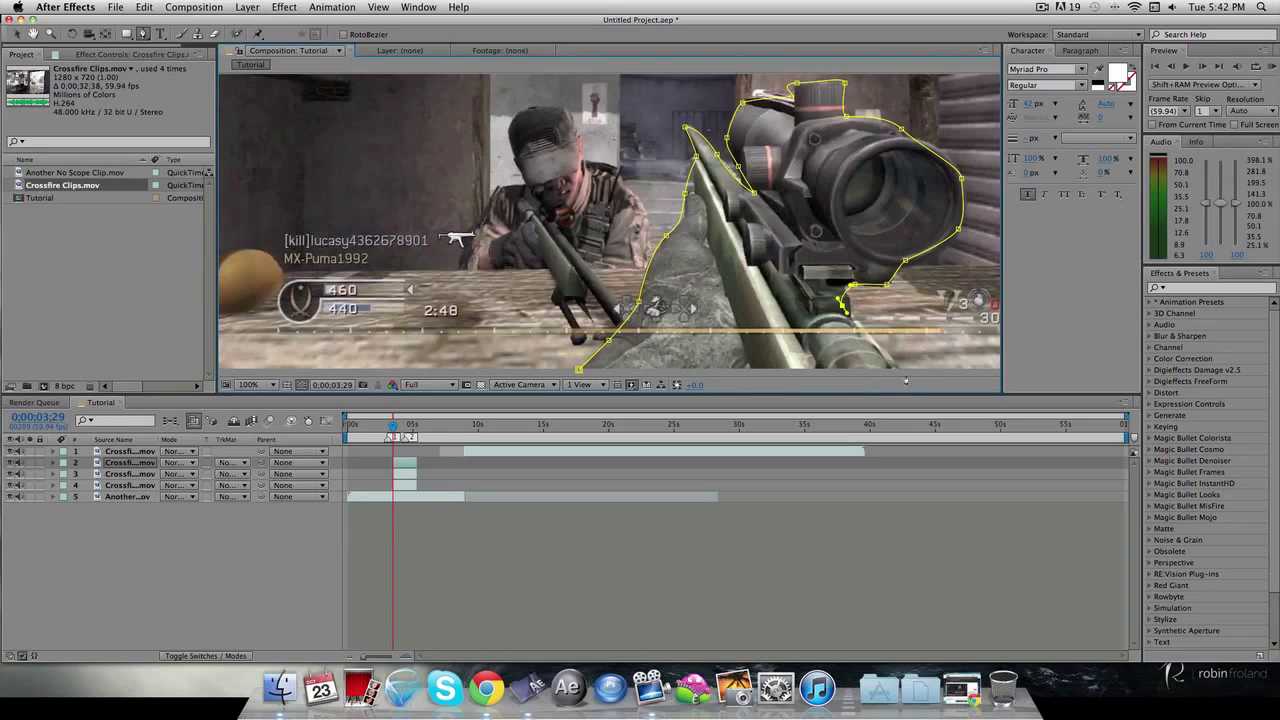
Step: Carry the rifle mask below the frame's bottom edge and close it at its starting point
key(comma)
click(765, 306)
click(580, 311)
click(595, 298)
key(v)
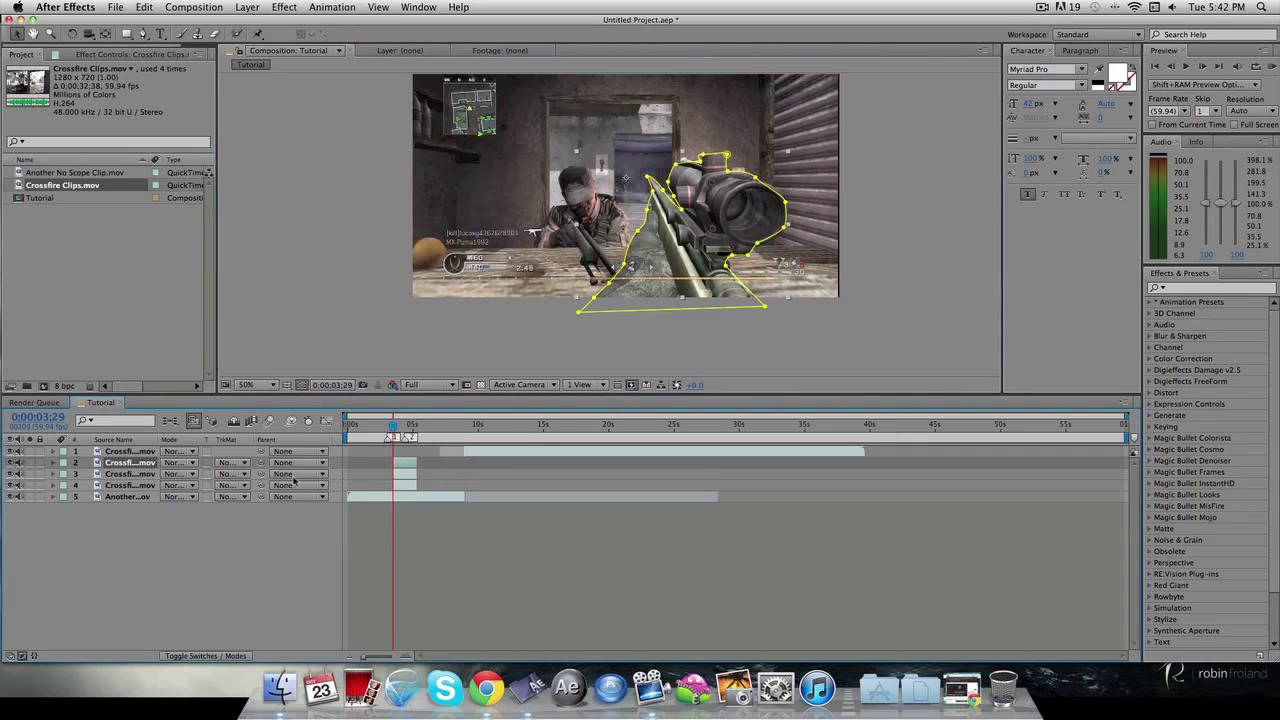
Step: Adjust the Mask Feather of the rifle mask on layer 2 and collapse its properties
key(f)
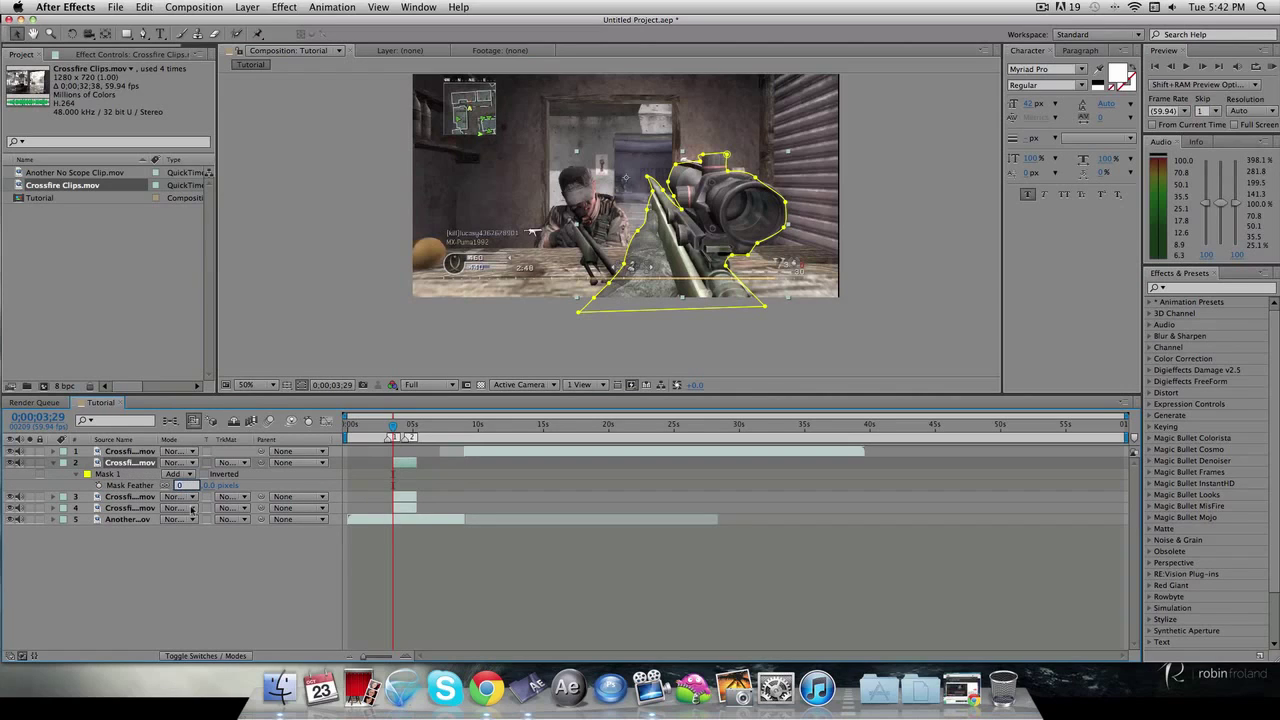
key(Return)
key(f)
click(209, 545)
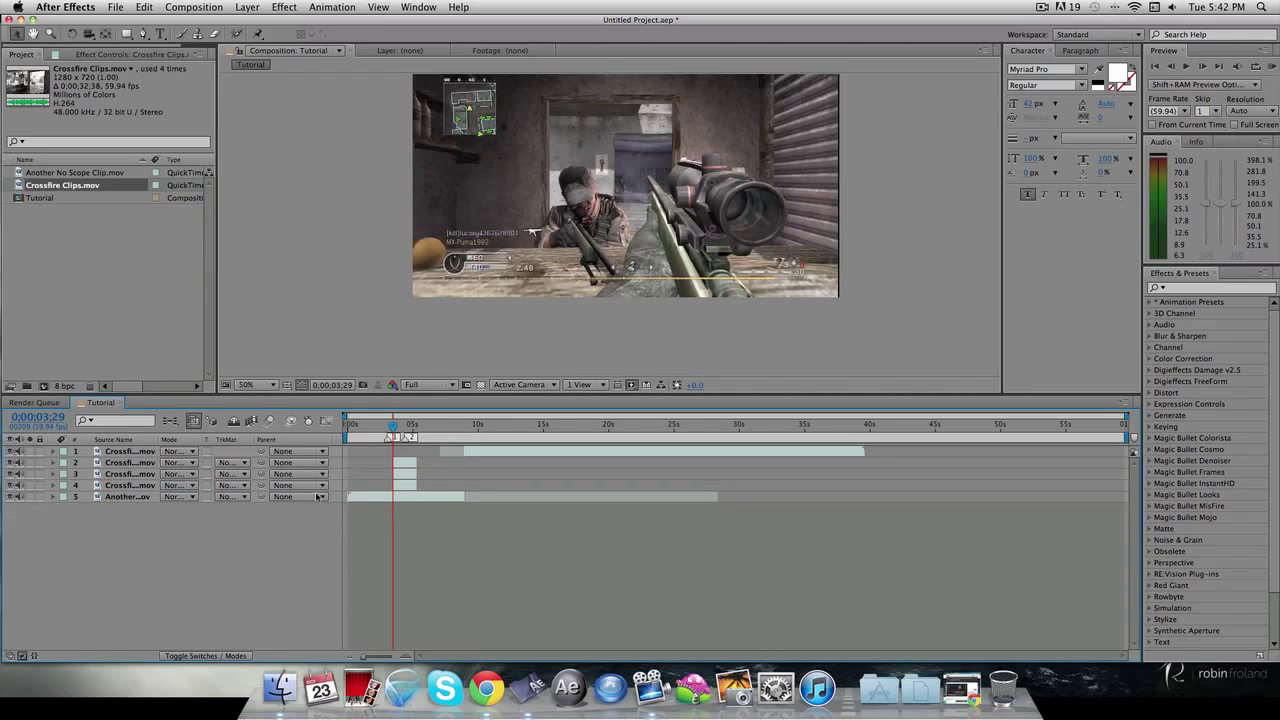
Step: Duplicate the bottom Crossfire freeze-frame layer, layer 4
click(407, 477)
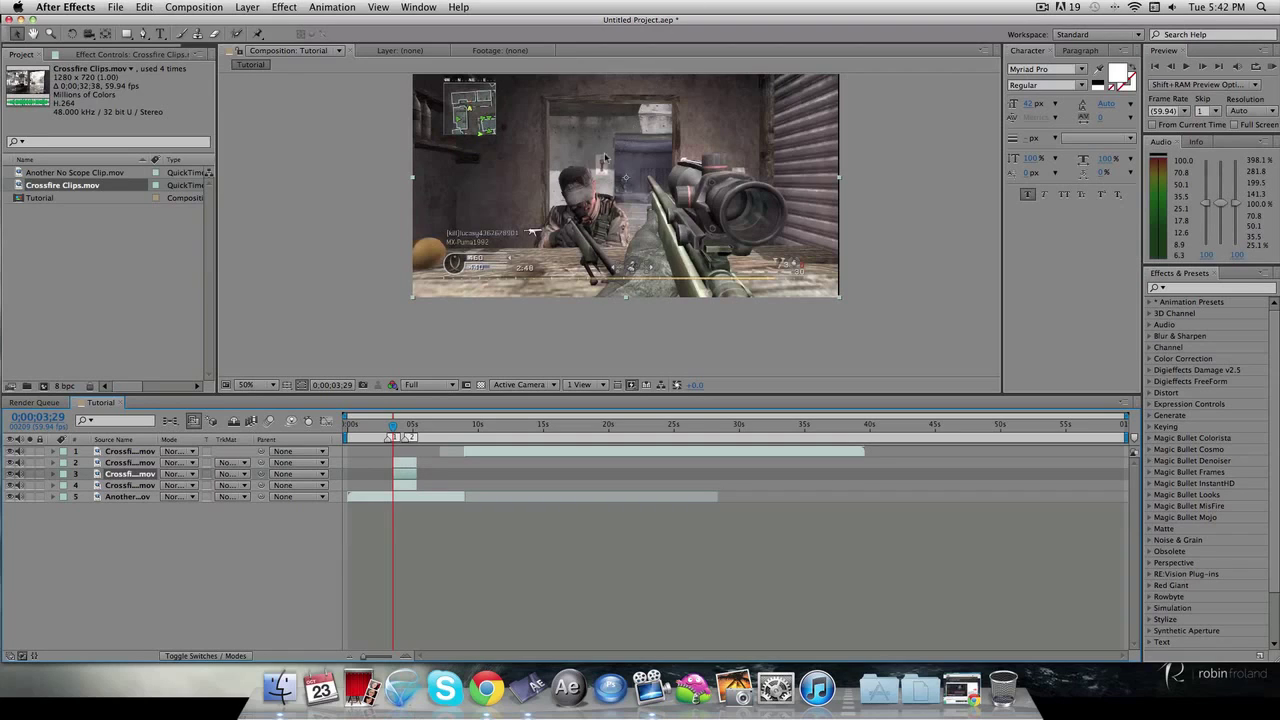
click(402, 484)
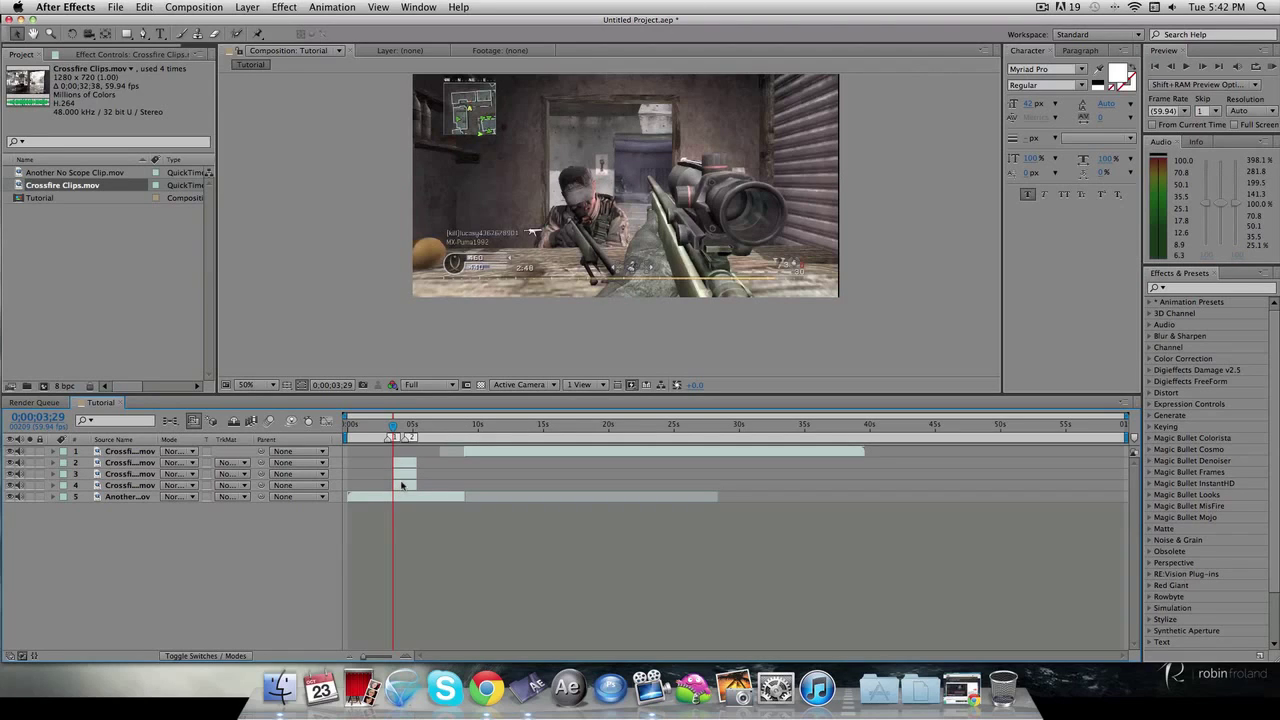
click(402, 486)
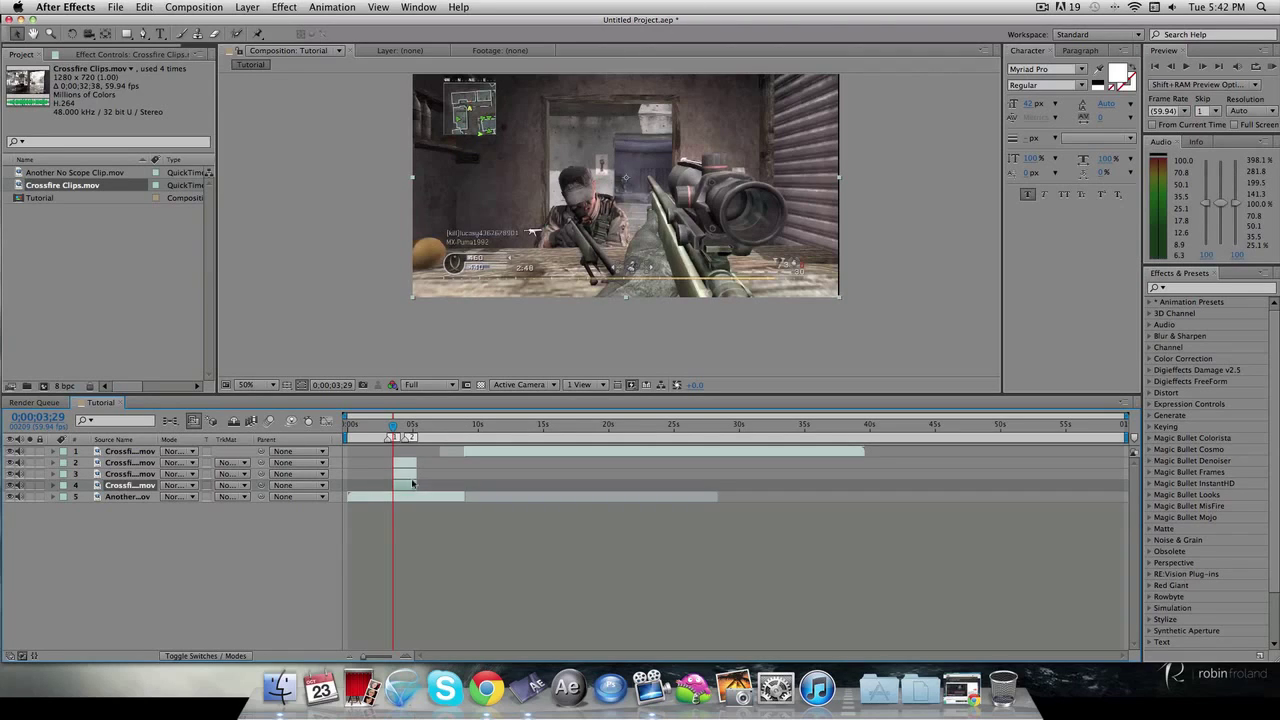
key(super+d)
Step: Begin a pen mask on layer 3, tracing the enemy soldier's left-hand arm and shoulder up to the side of his cap
click(406, 476)
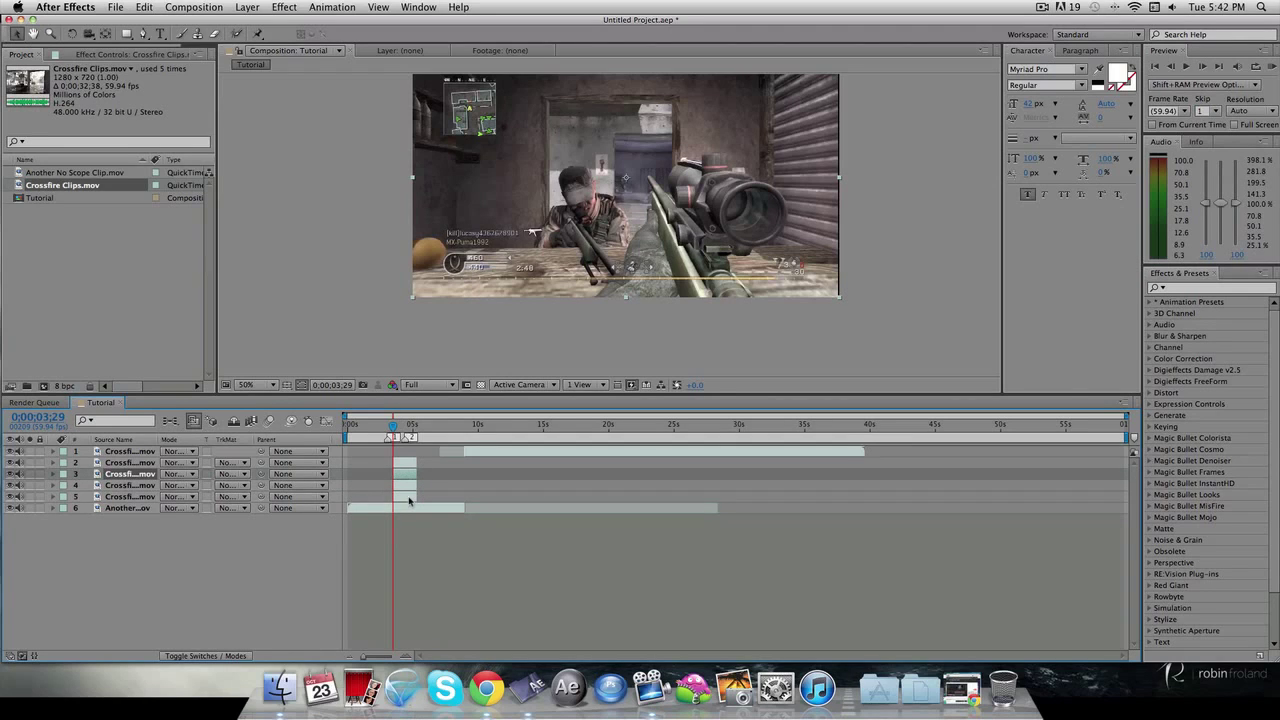
key(g)
key(h)
scroll(595, 241, up, 1)
drag(573, 253, 620, 259)
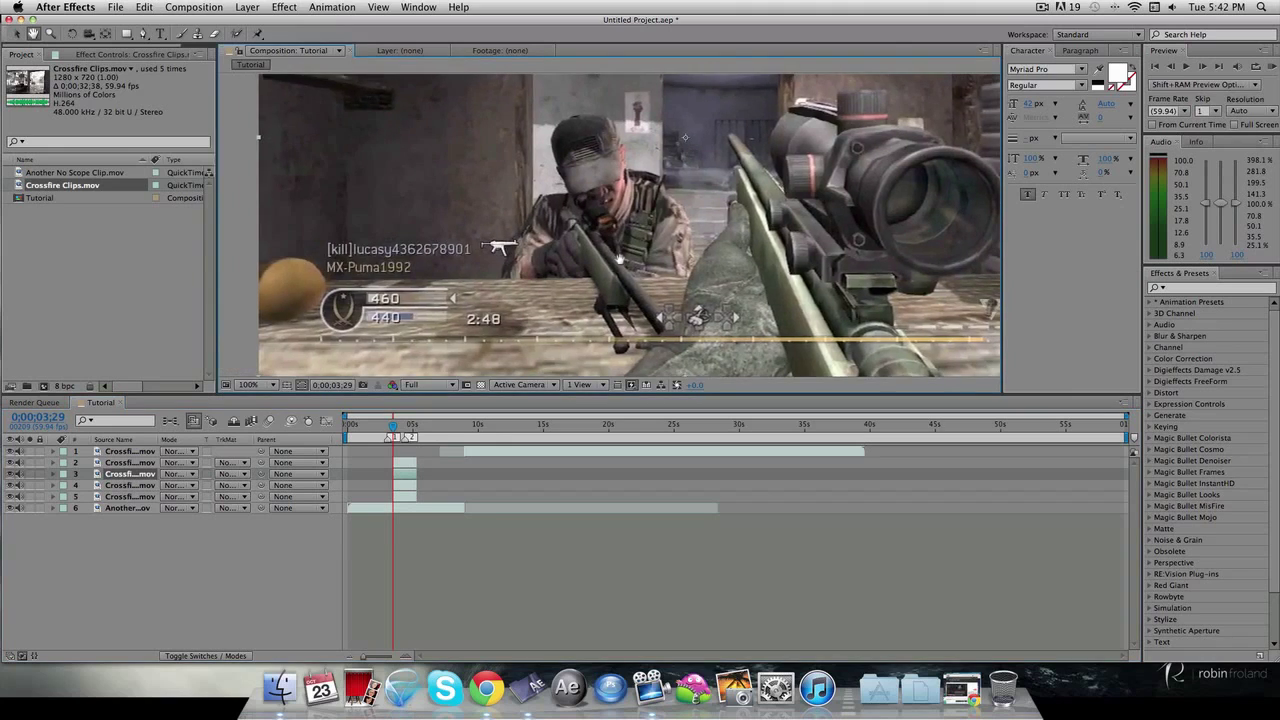
scroll(619, 258, up, 1)
key(g)
click(395, 331)
click(405, 285)
click(441, 216)
click(472, 165)
click(527, 161)
click(503, 107)
drag(505, 109, 535, 195)
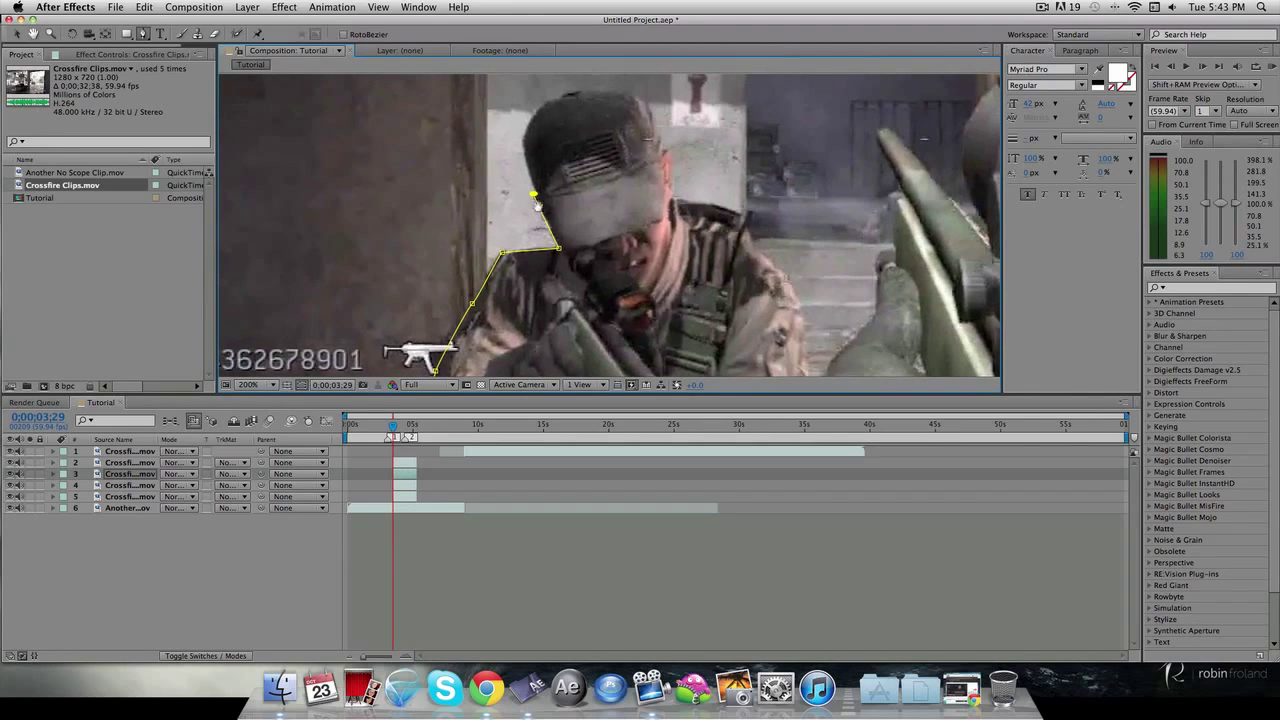
Step: Continue the soldier mask over his cap, down the face and along the right-hand shoulder and arm
click(522, 135)
drag(525, 132, 749, 215)
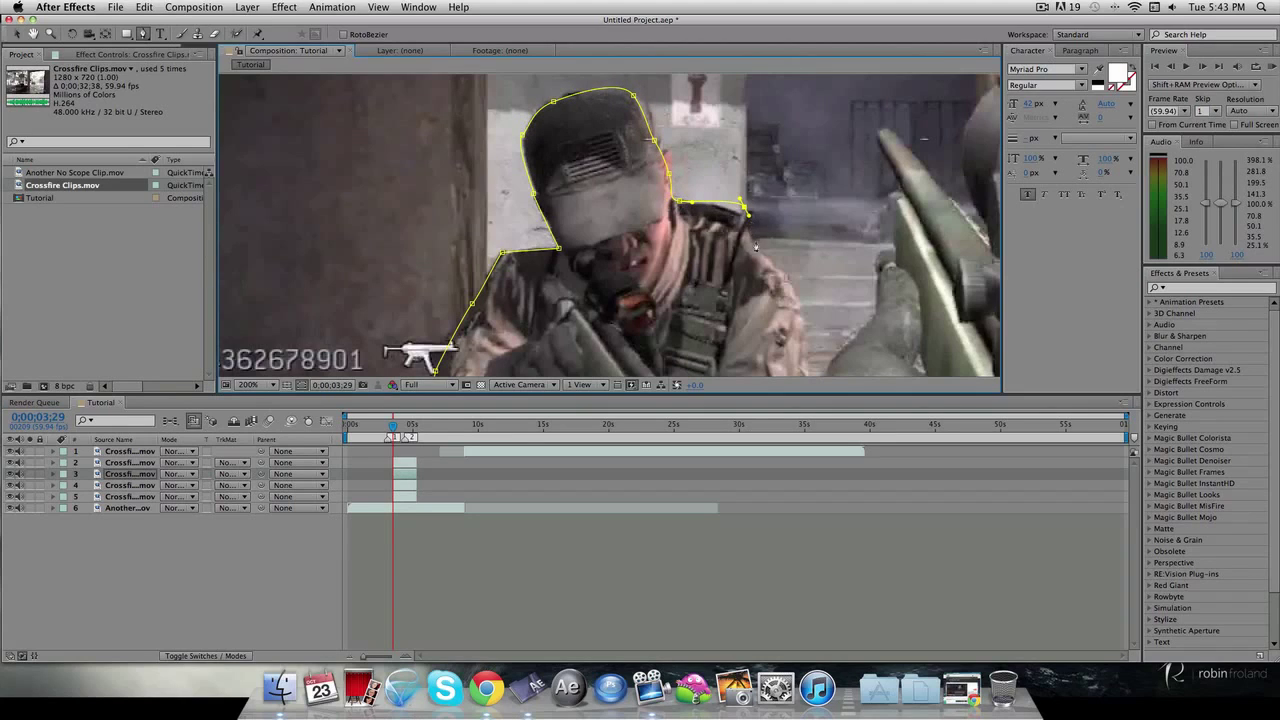
click(760, 259)
click(806, 304)
drag(808, 311, 804, 378)
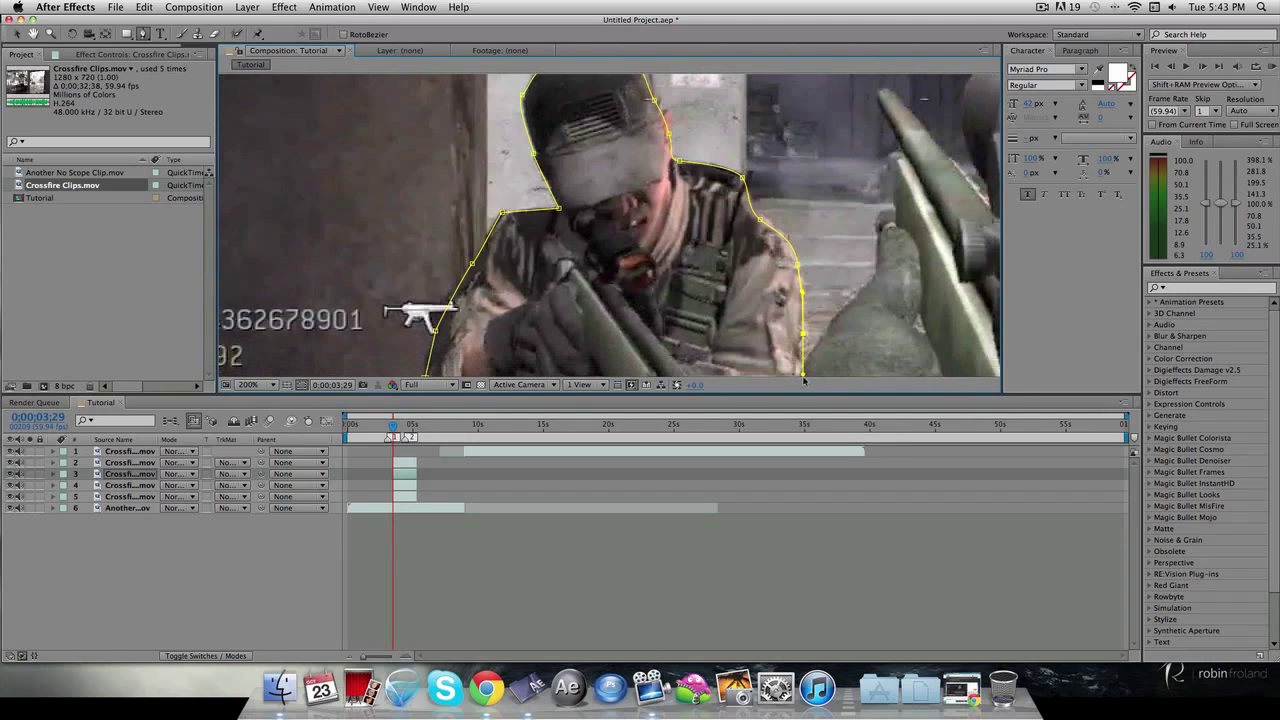
Step: Trace the soldier mask along the table edge, around his gun barrel and down the first bipod leg
scroll(785, 300, down, 4)
key(g)
click(691, 245)
click(775, 357)
click(752, 367)
click(692, 290)
click(687, 313)
click(704, 353)
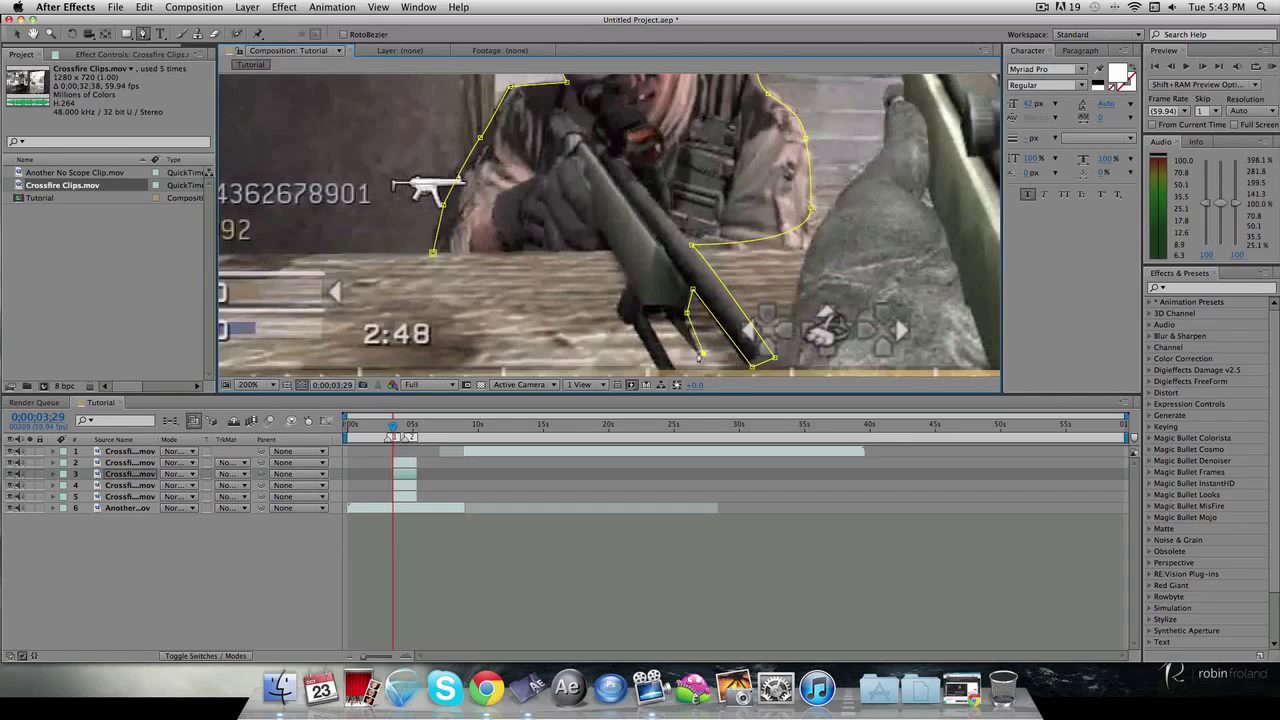
Step: Outline the second bipod leg and gun underside, then close the soldier mask along the table edge
click(666, 316)
click(646, 318)
click(675, 368)
click(630, 323)
click(630, 291)
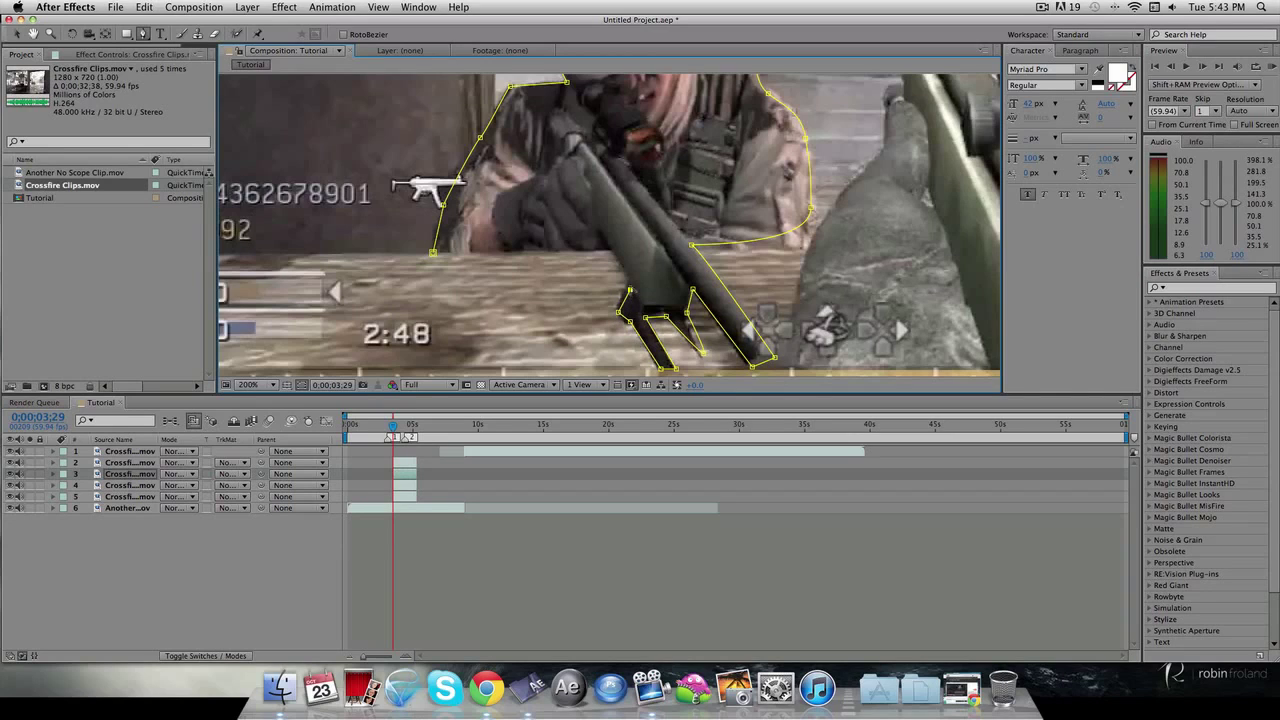
click(609, 246)
click(432, 252)
key(v)
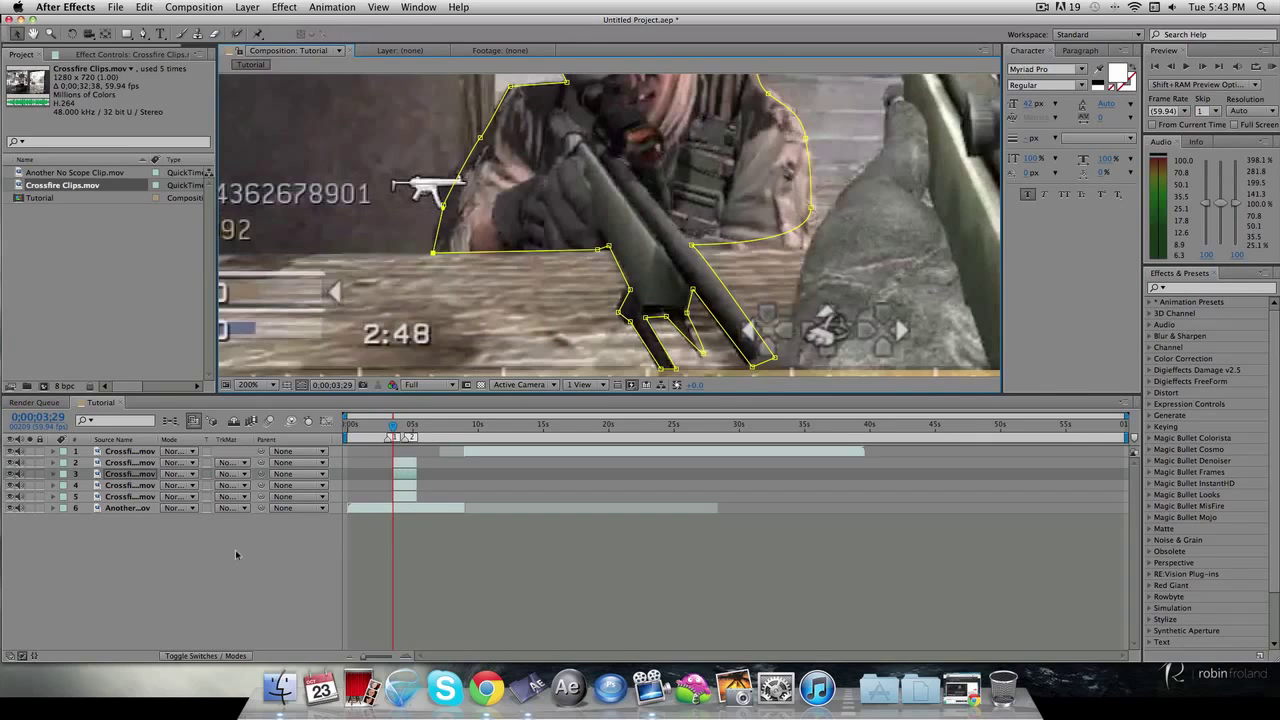
Step: Feather the soldier mask on layer 3 and collapse its properties
key(f)
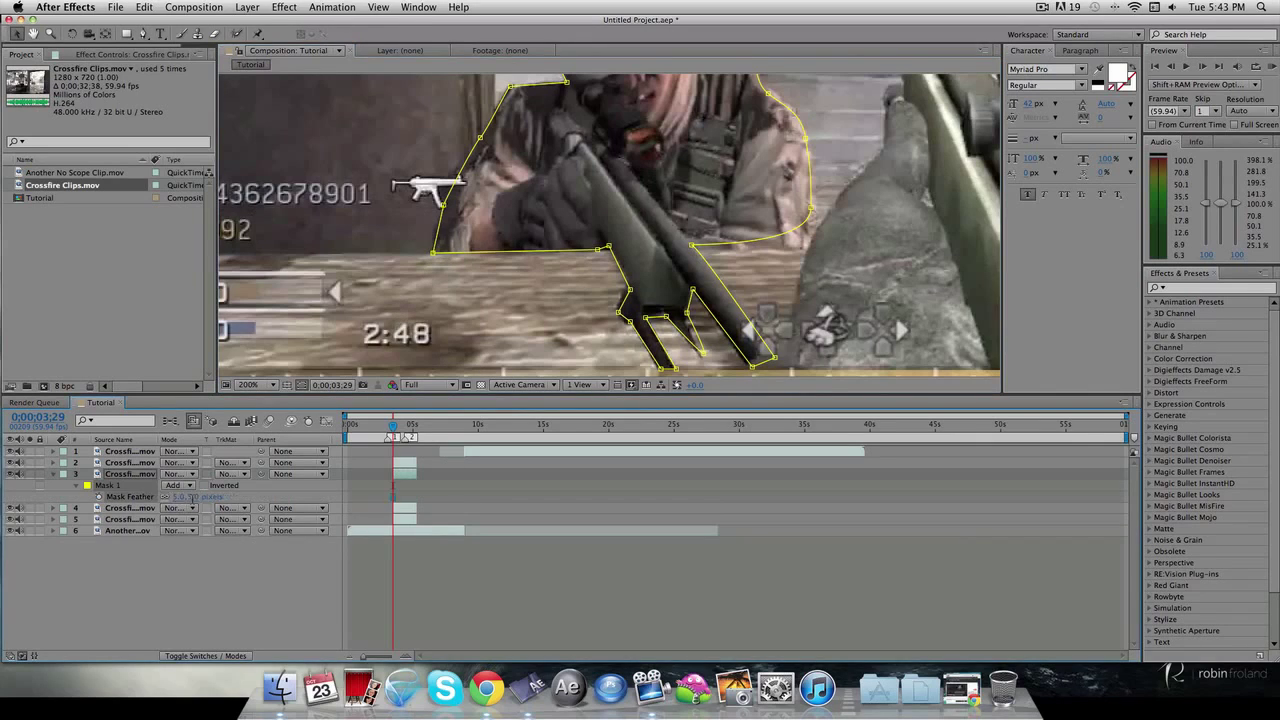
key(f)
click(236, 575)
scroll(658, 86, down, 1)
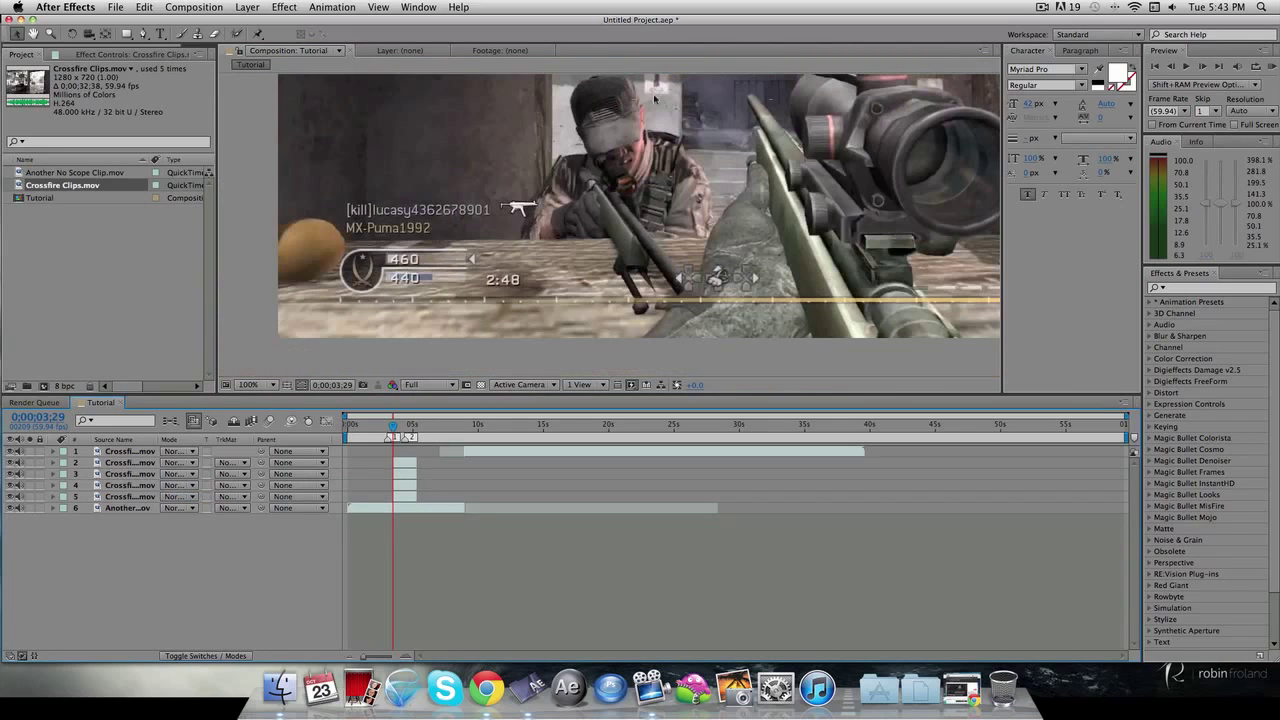
key(space)
scroll(651, 202, down, 2)
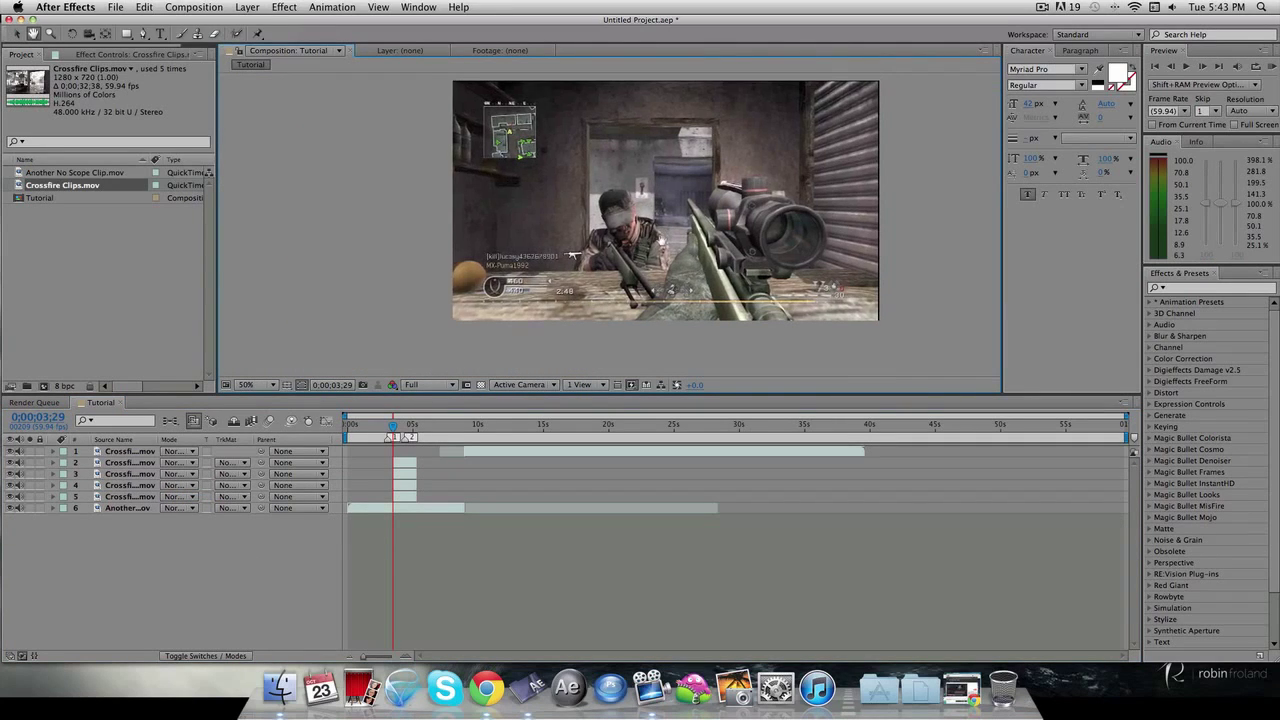
key(v)
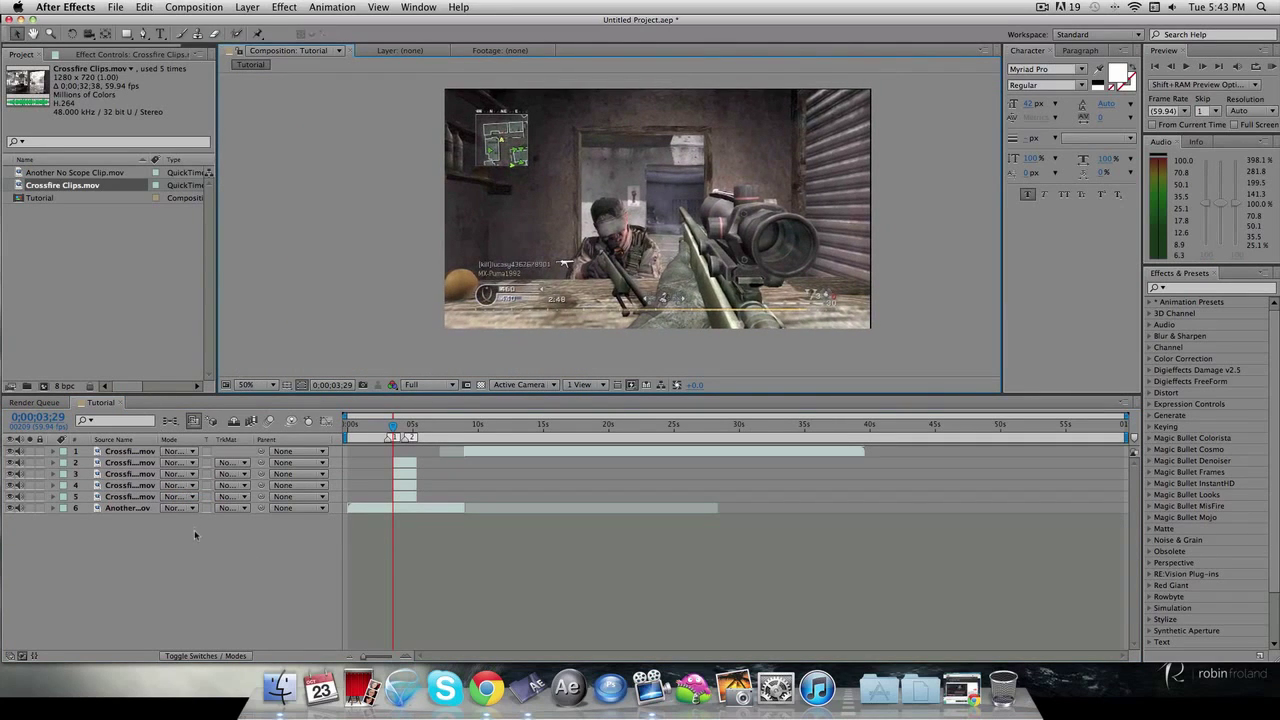
Step: Copy the soldier mask from layer 3 and paste it onto layer 4
click(407, 489)
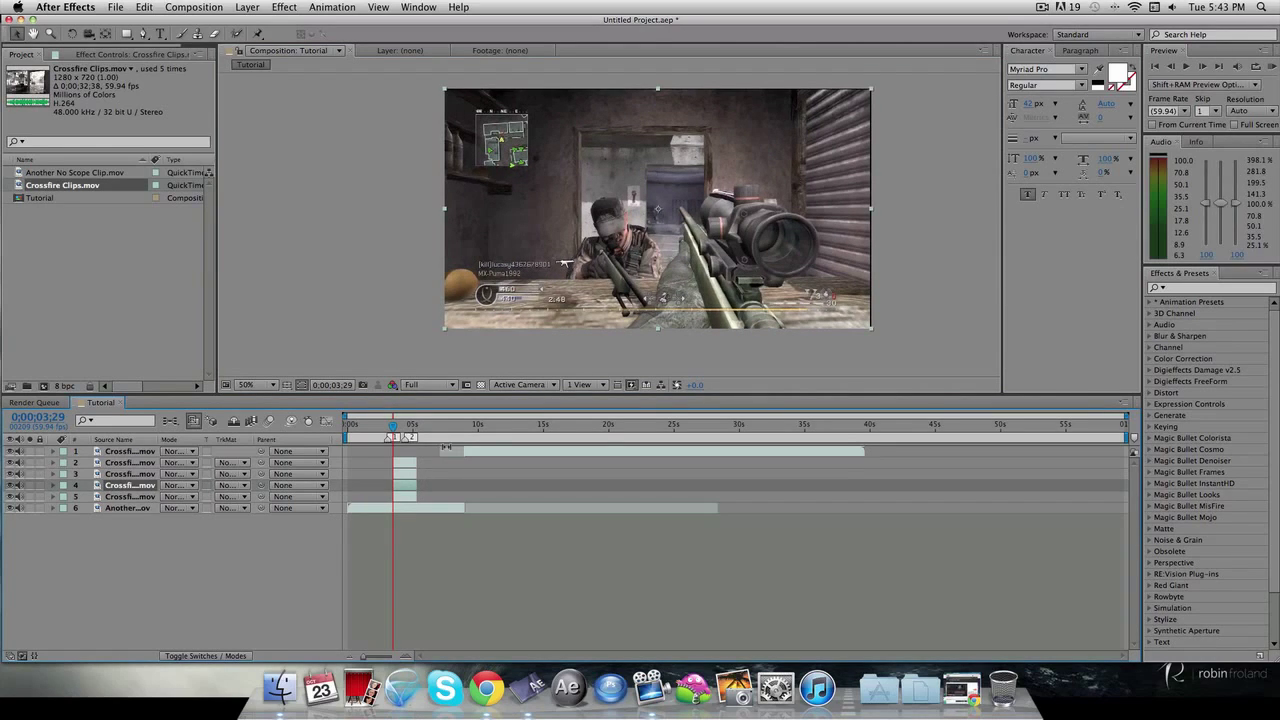
click(134, 474)
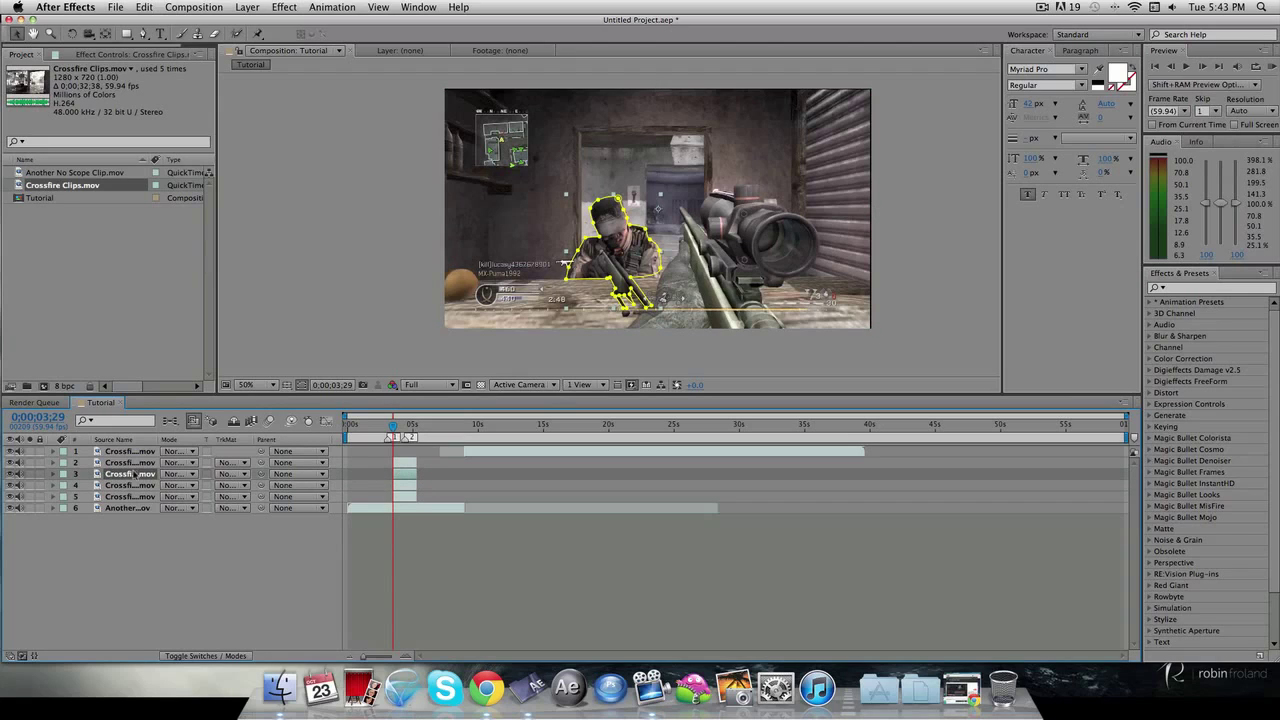
key(m)
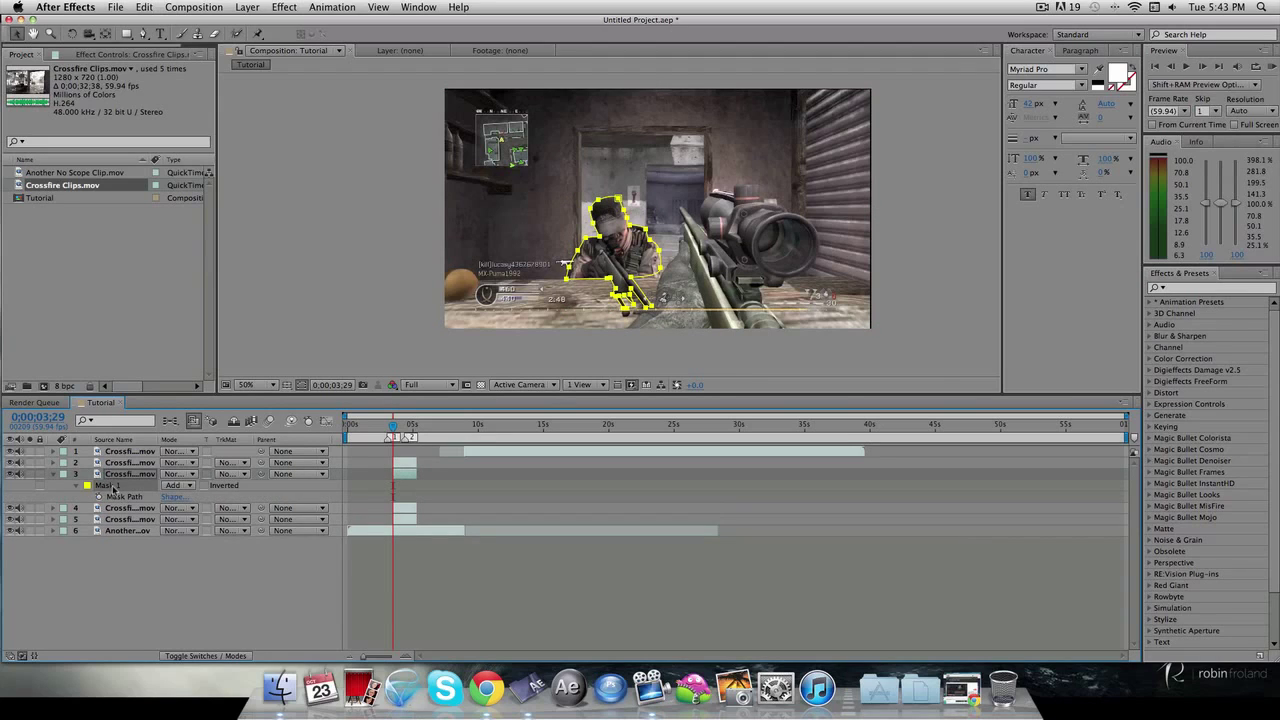
key(m)
click(119, 486)
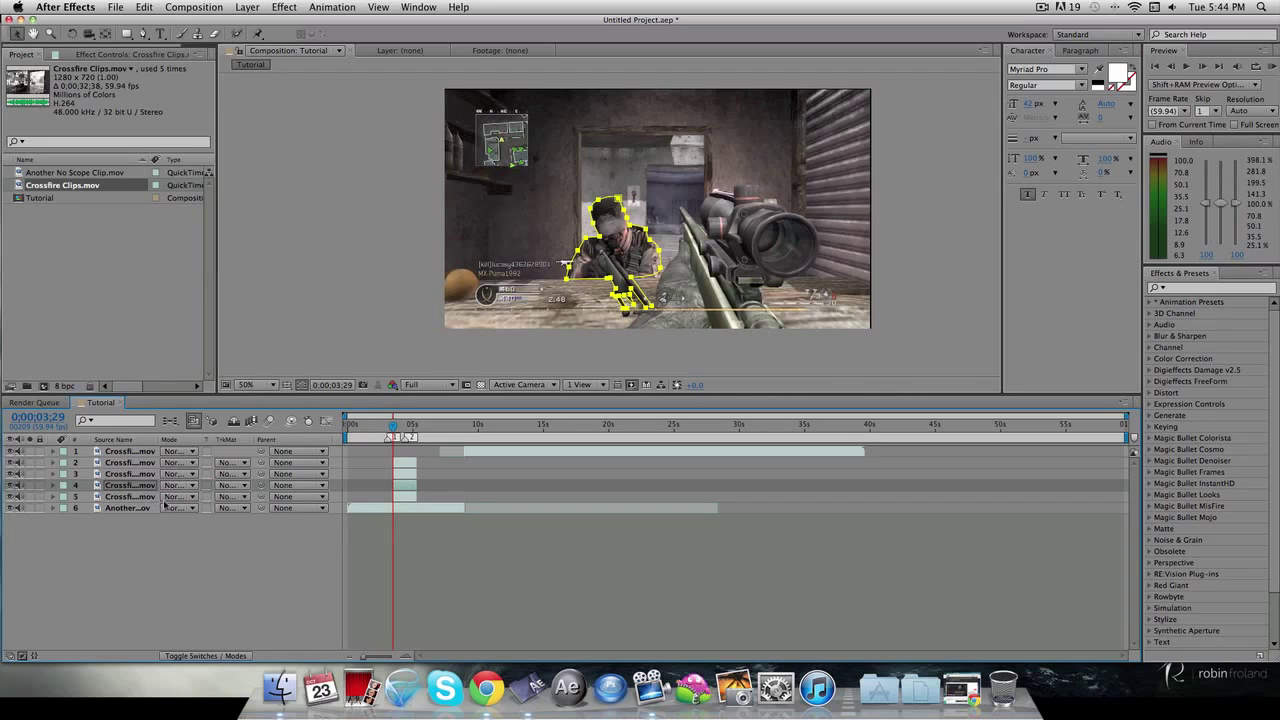
Step: Set the mode of the pasted soldier mask on layer 4 to Subtract
key(m)
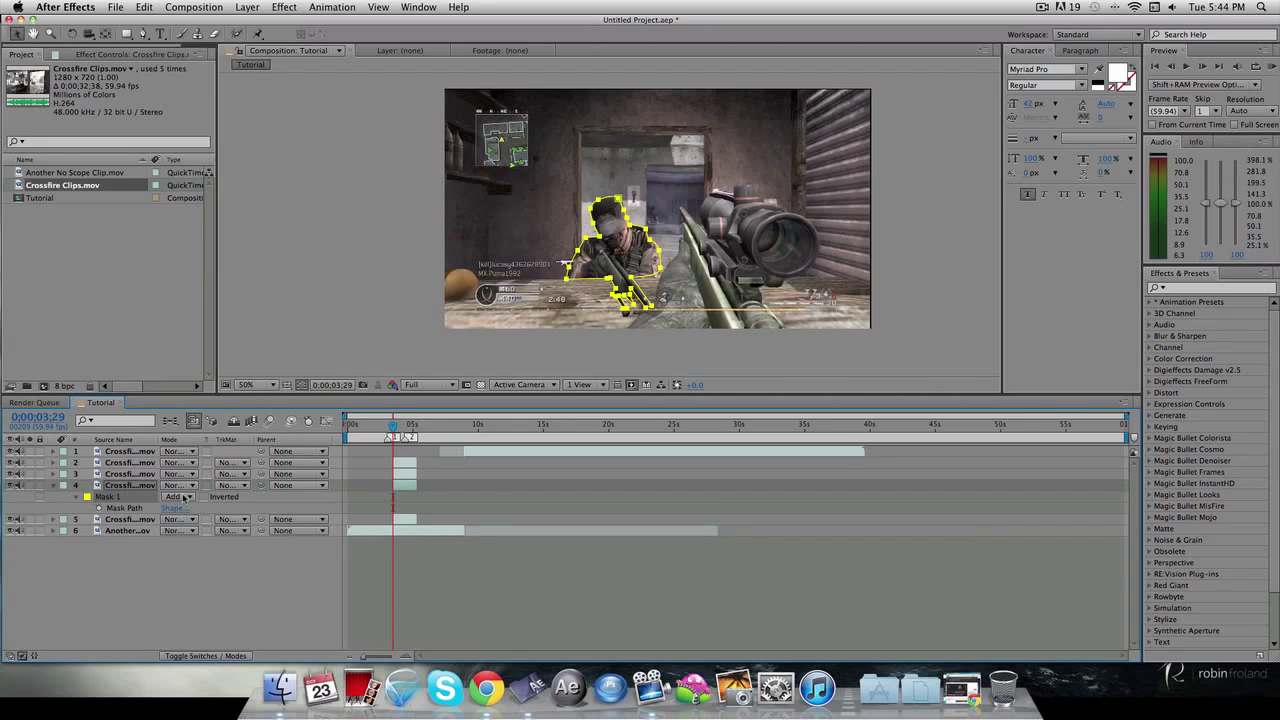
click(184, 497)
click(193, 534)
Step: Start a second mask on layer 4 from the soldier's shoulder, around the doorway's upper corners and down its edge along the scope
key(g)
key(.)
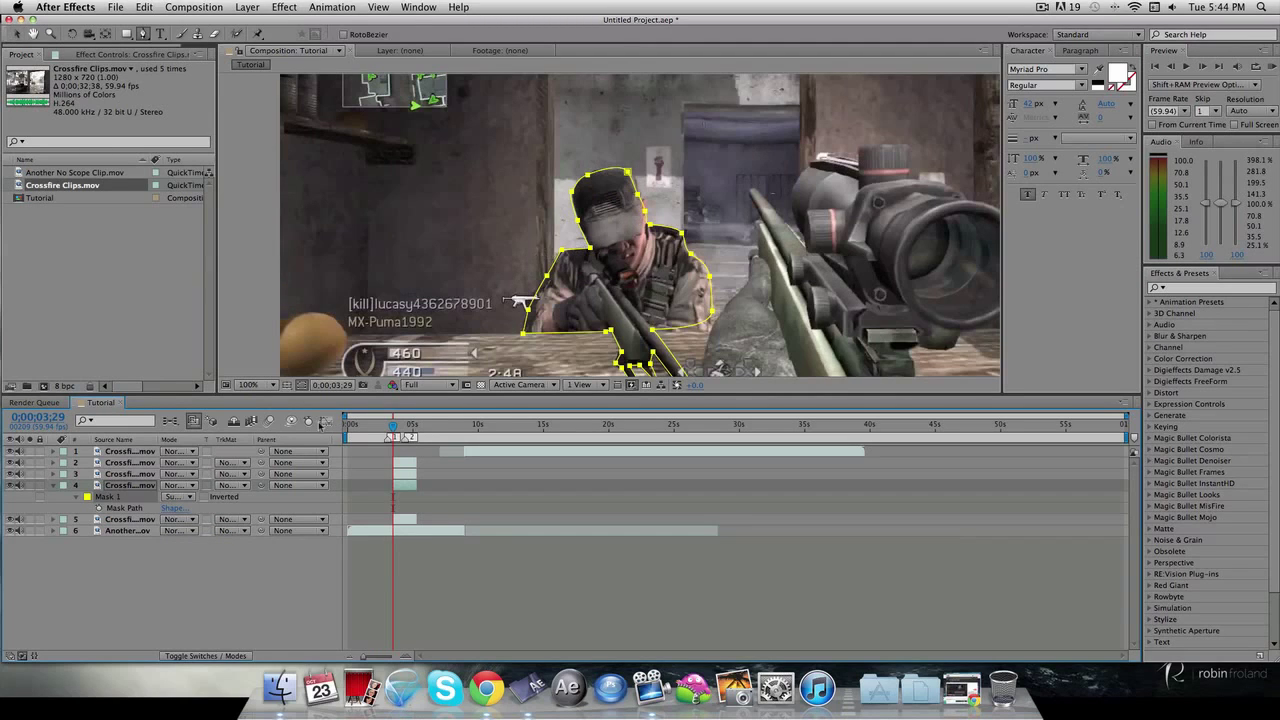
click(84, 611)
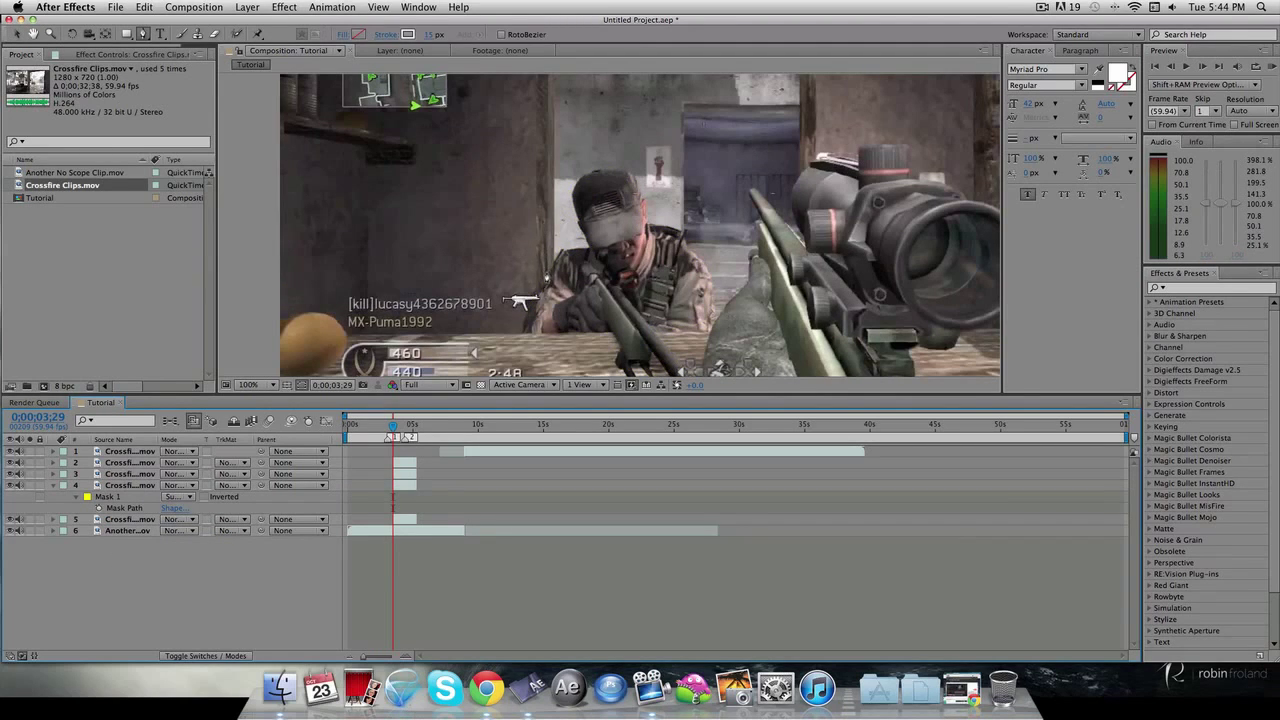
click(411, 486)
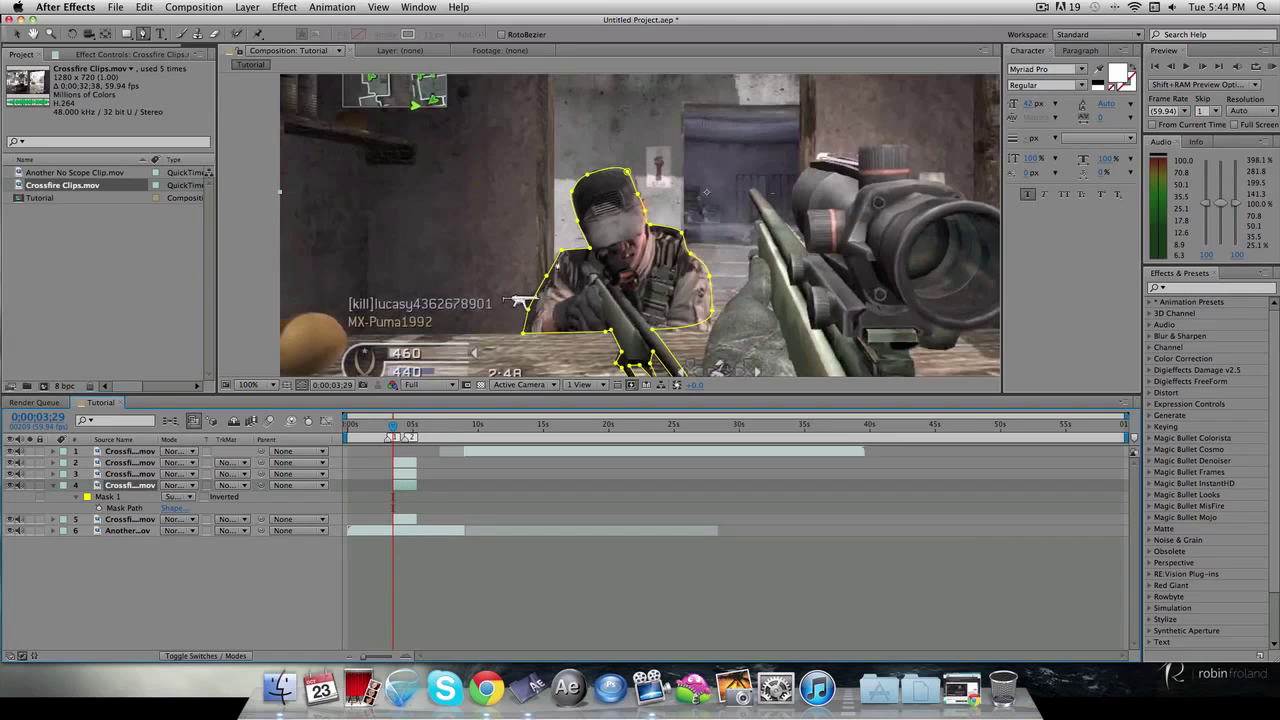
click(550, 267)
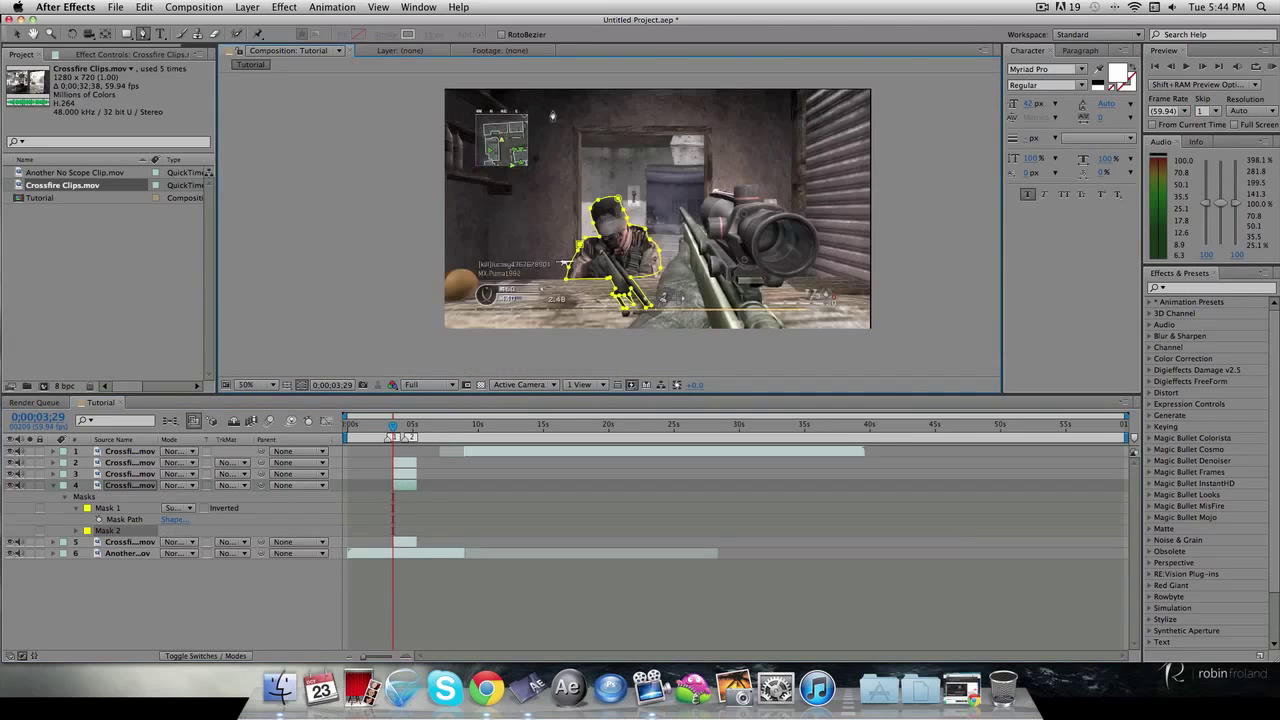
click(578, 132)
click(706, 132)
key(period)
click(612, 219)
drag(605, 265, 614, 289)
click(619, 293)
Step: Continue the doorway mask around the rifle's muzzle and down the arm to the soldier, then close it at the starting point
scroll(617, 294, down, 2)
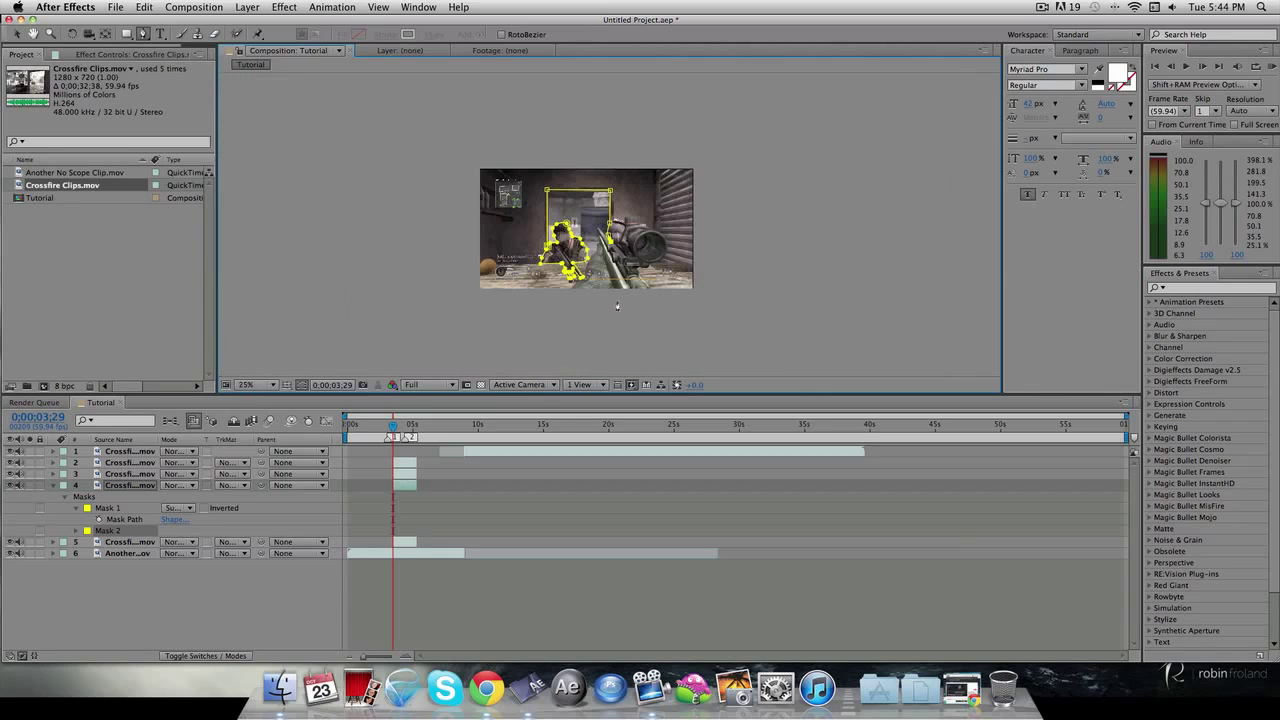
scroll(612, 294, up, 1)
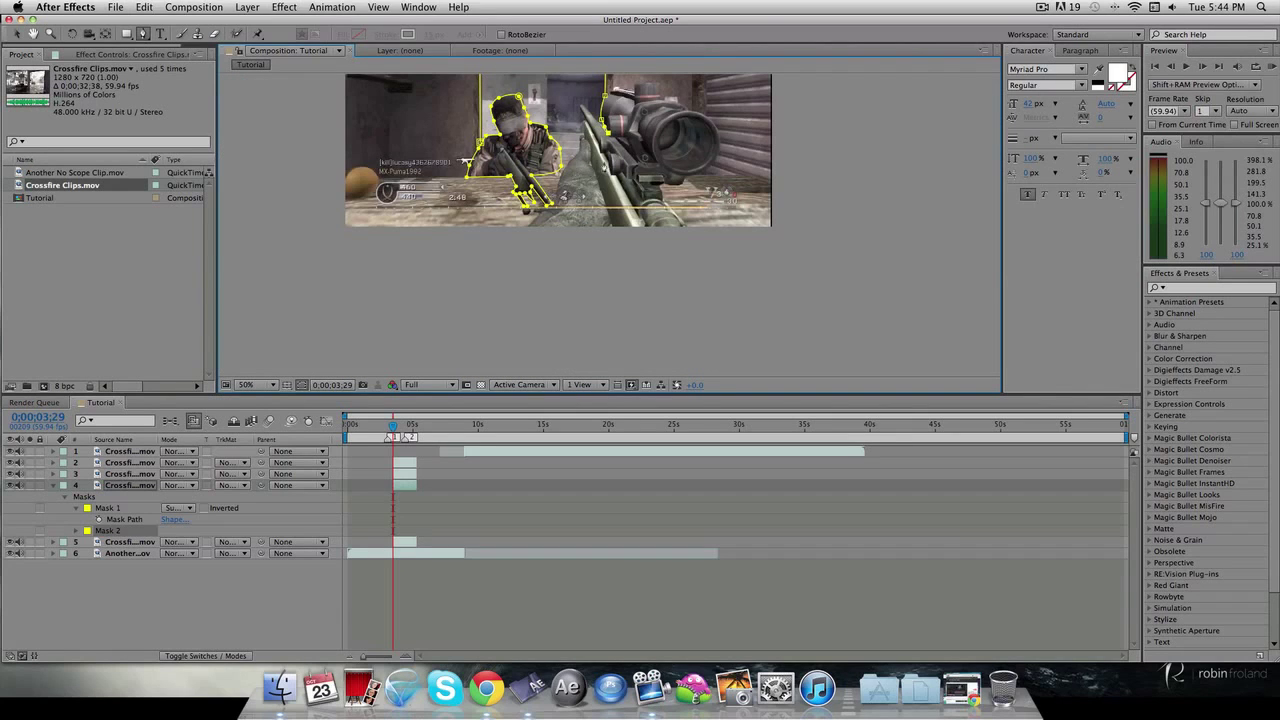
key(period)
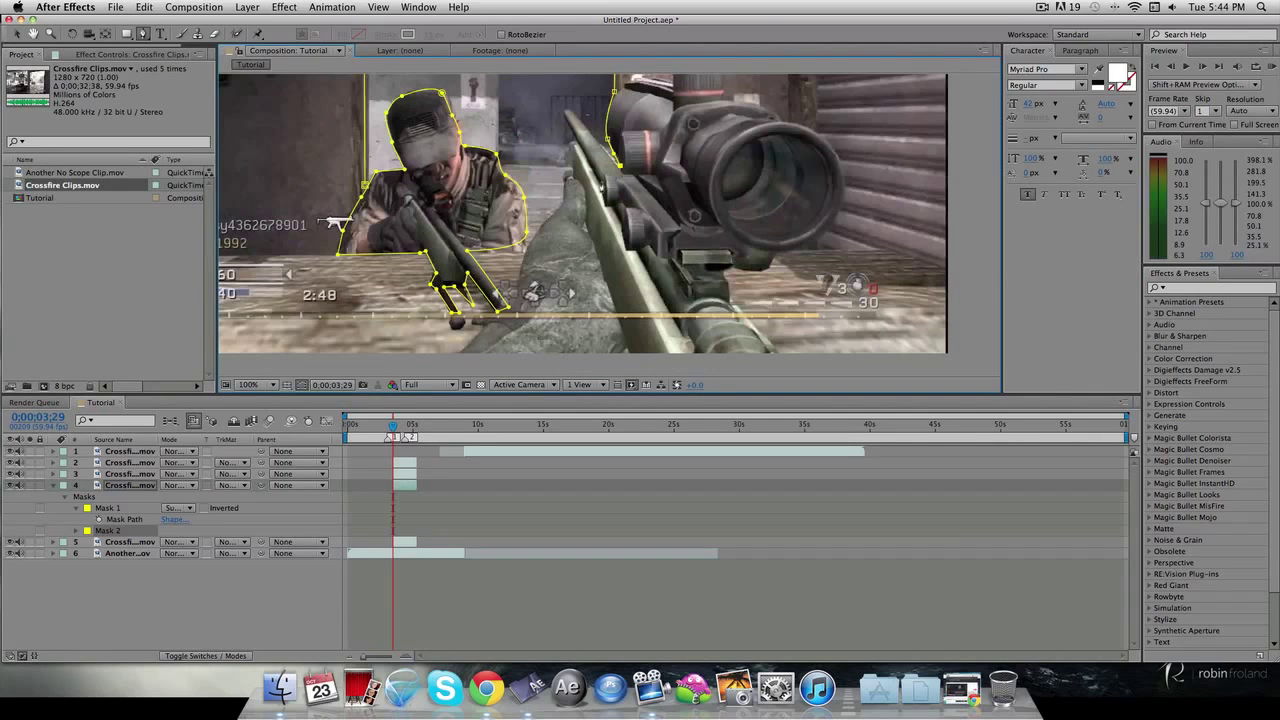
click(571, 113)
drag(565, 184, 527, 254)
click(516, 248)
click(366, 185)
key(v)
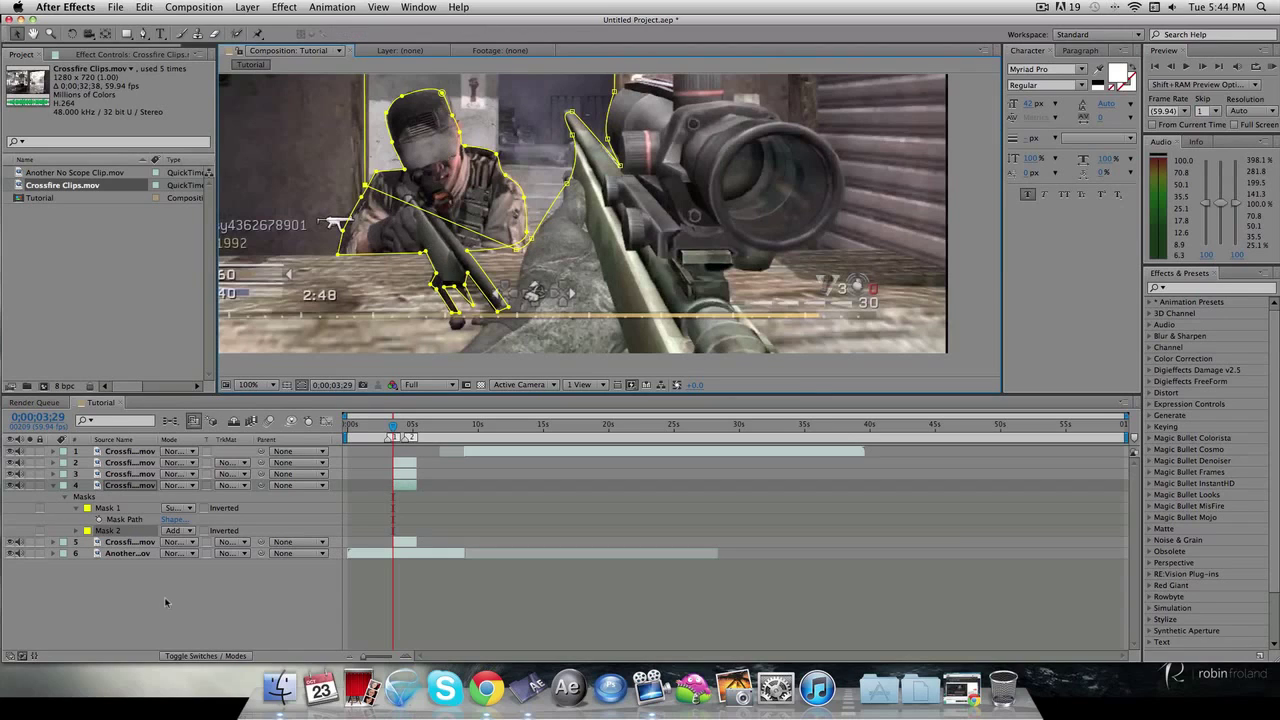
click(318, 575)
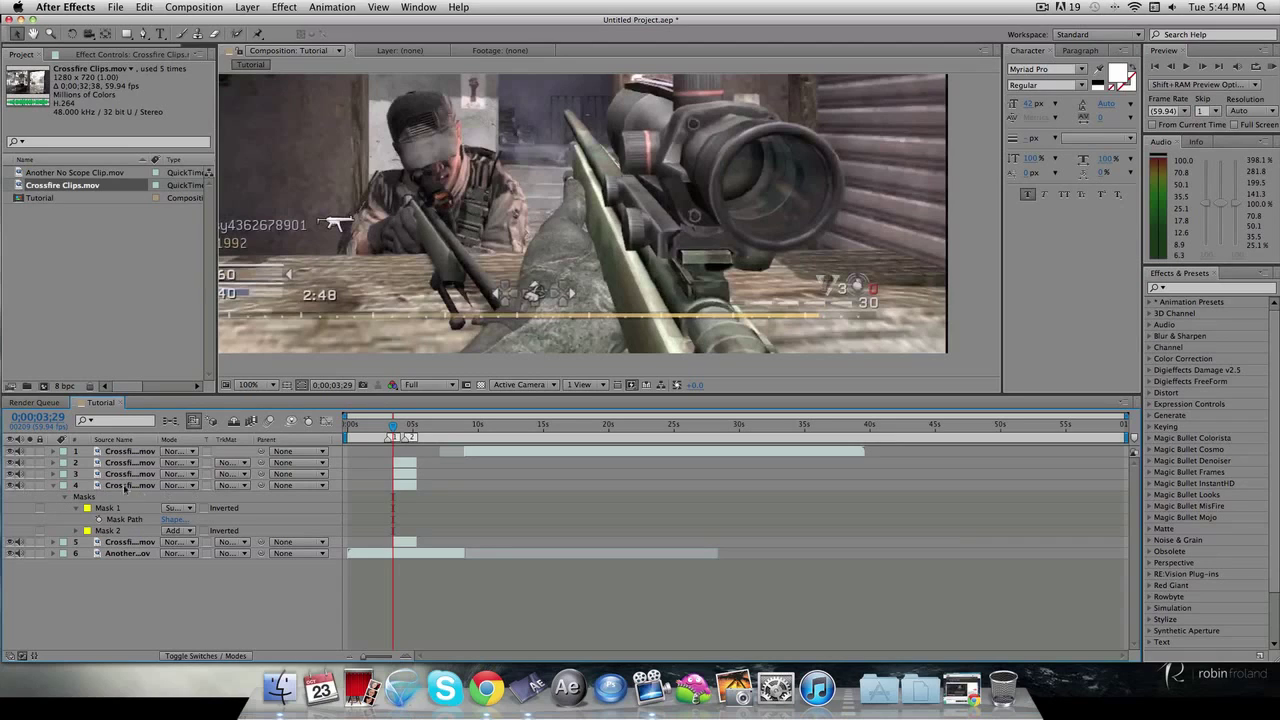
Step: Solo layer 4 and try the doorway mask in Subtract mode before returning it to Add
click(29, 486)
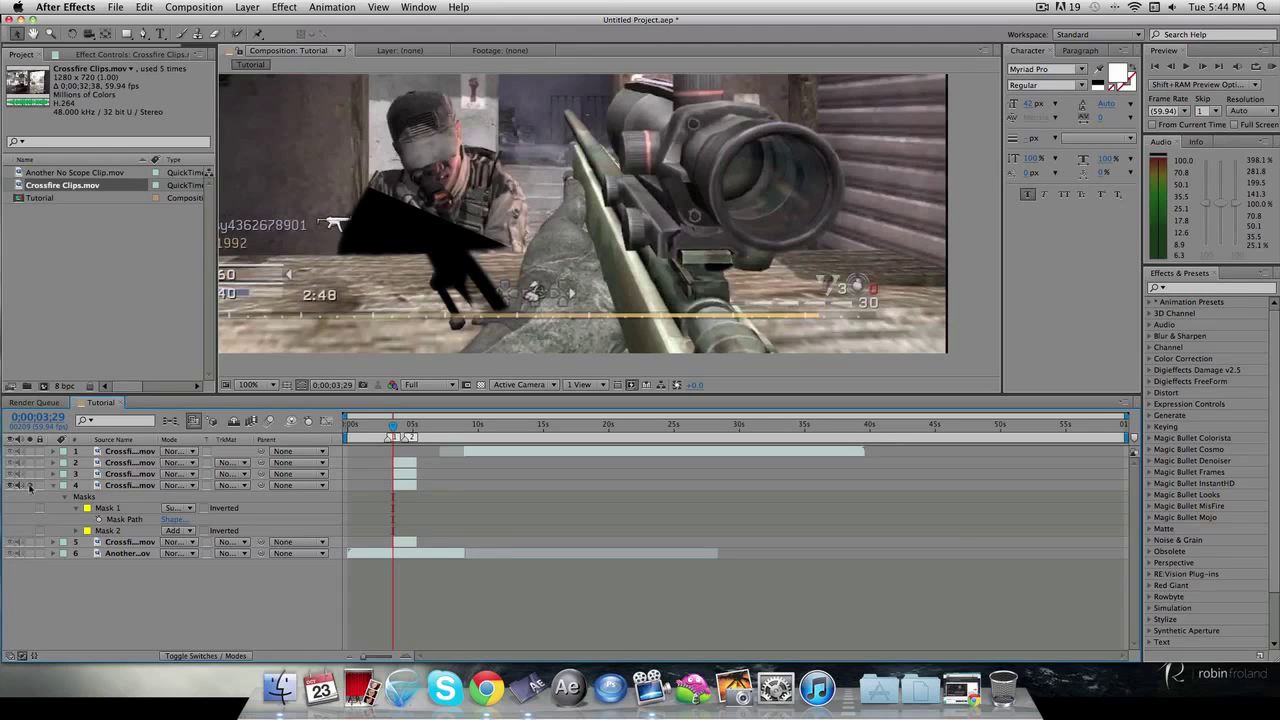
scroll(509, 186, down, 2)
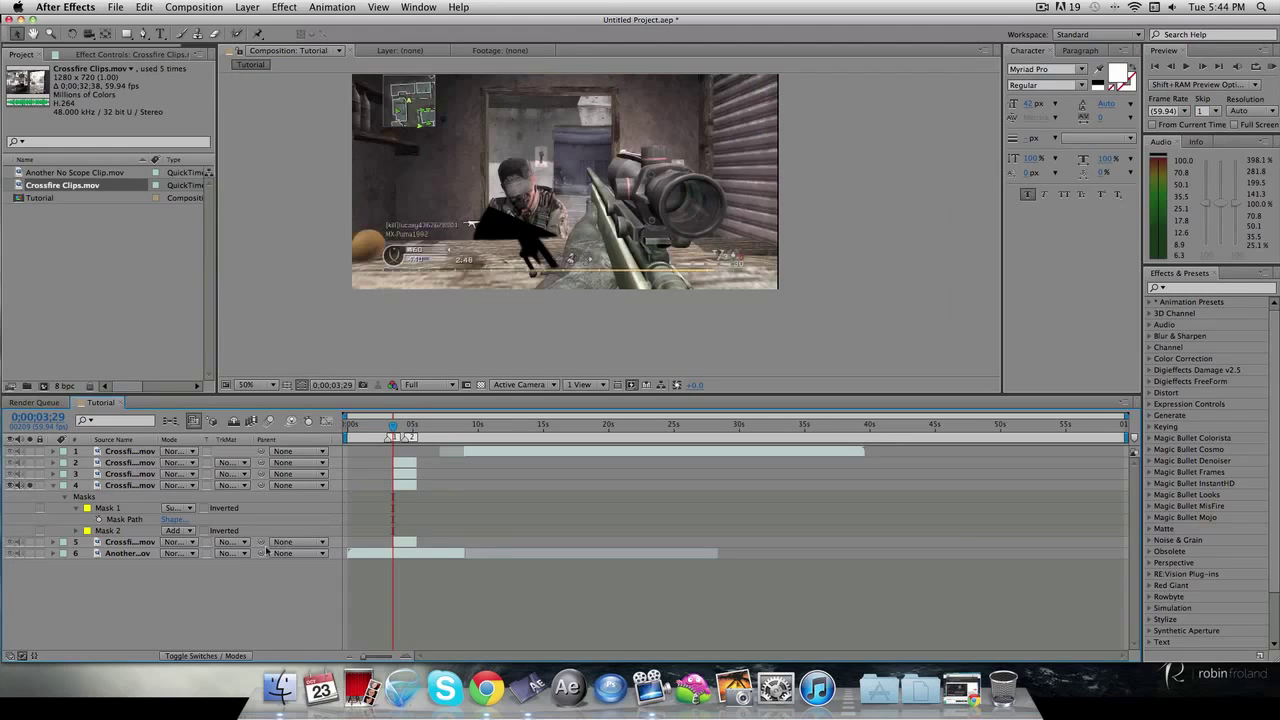
click(174, 531)
click(198, 569)
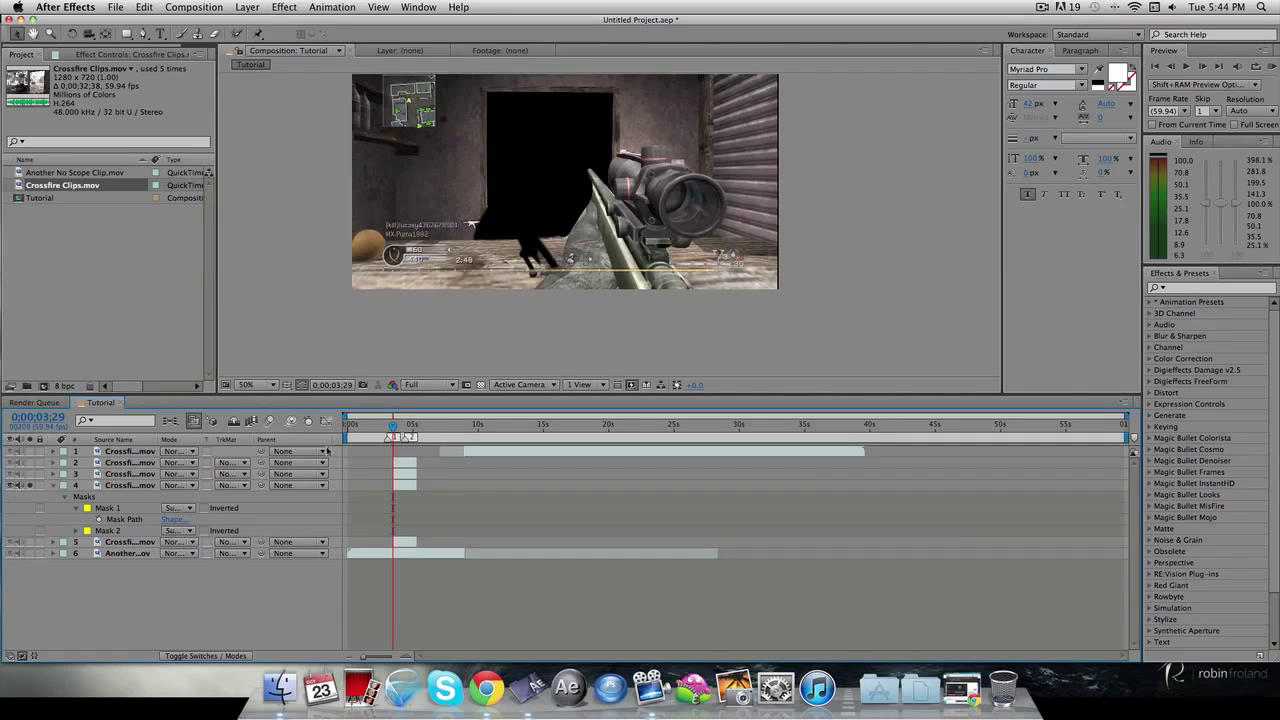
click(177, 531)
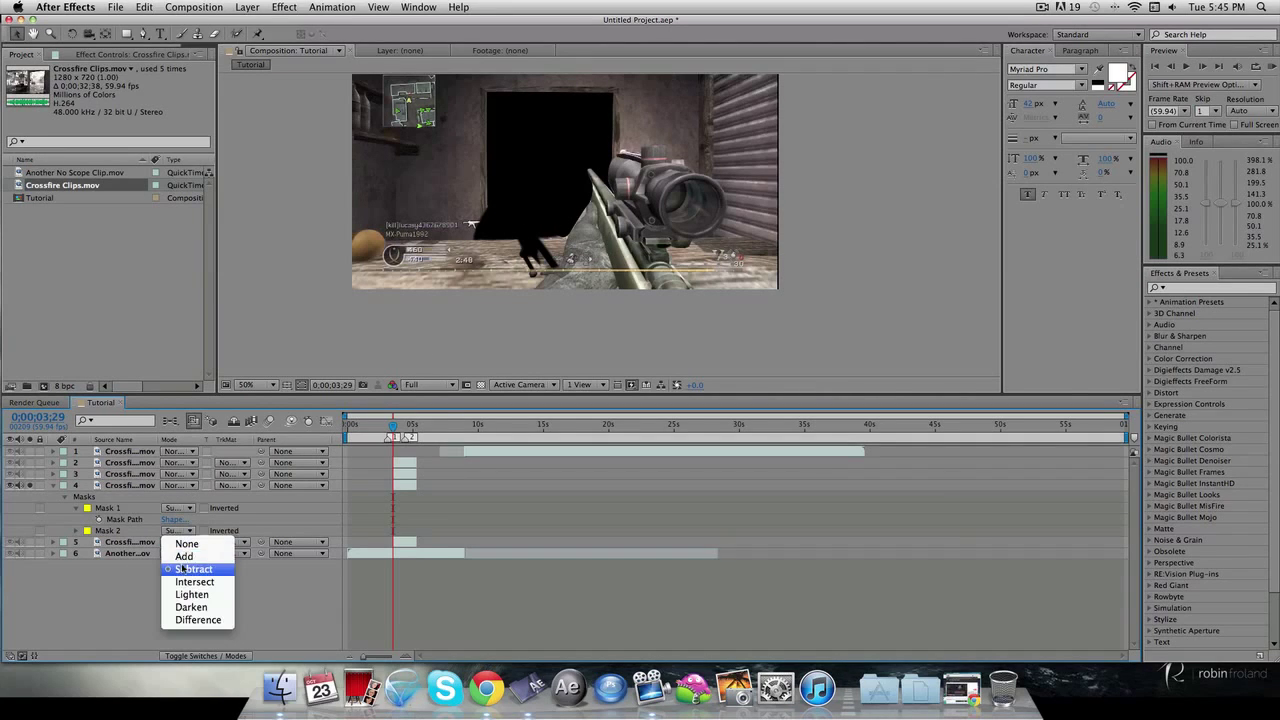
click(185, 554)
Step: Move the doorway mask above the soldier mask on layer 4, then unsolo the layer and collapse its properties
drag(104, 531, 110, 504)
click(201, 604)
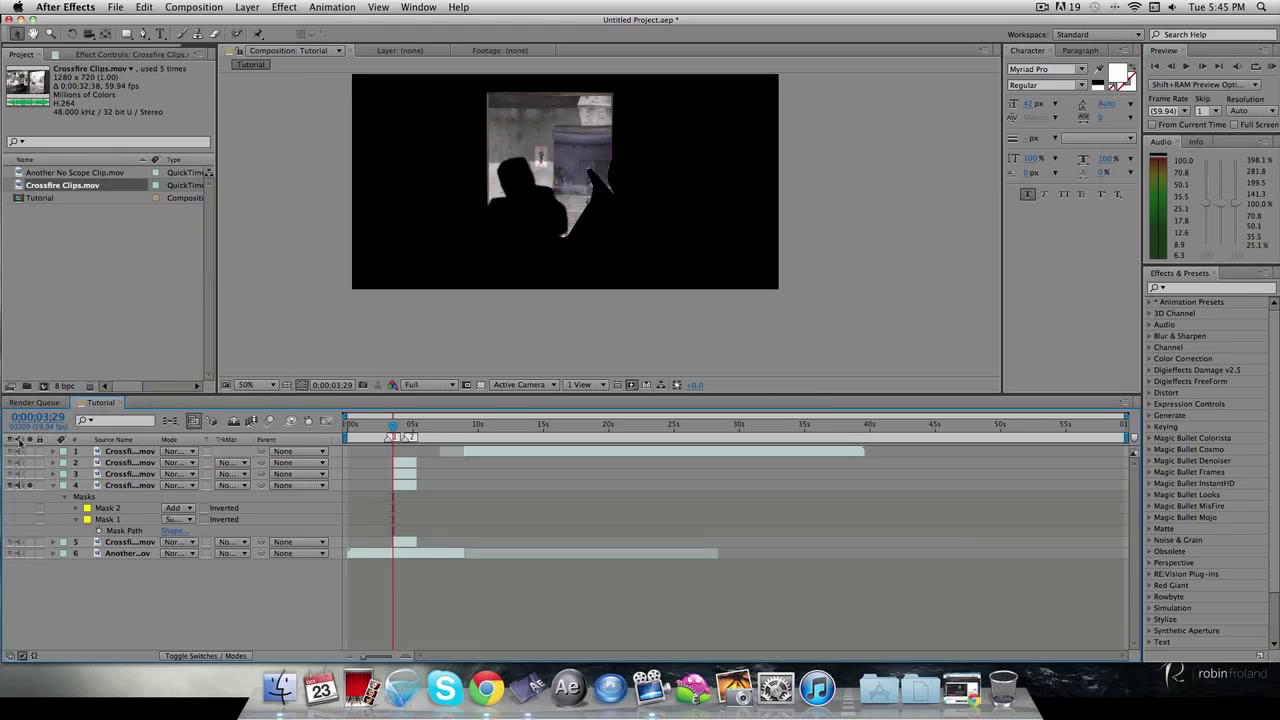
click(29, 485)
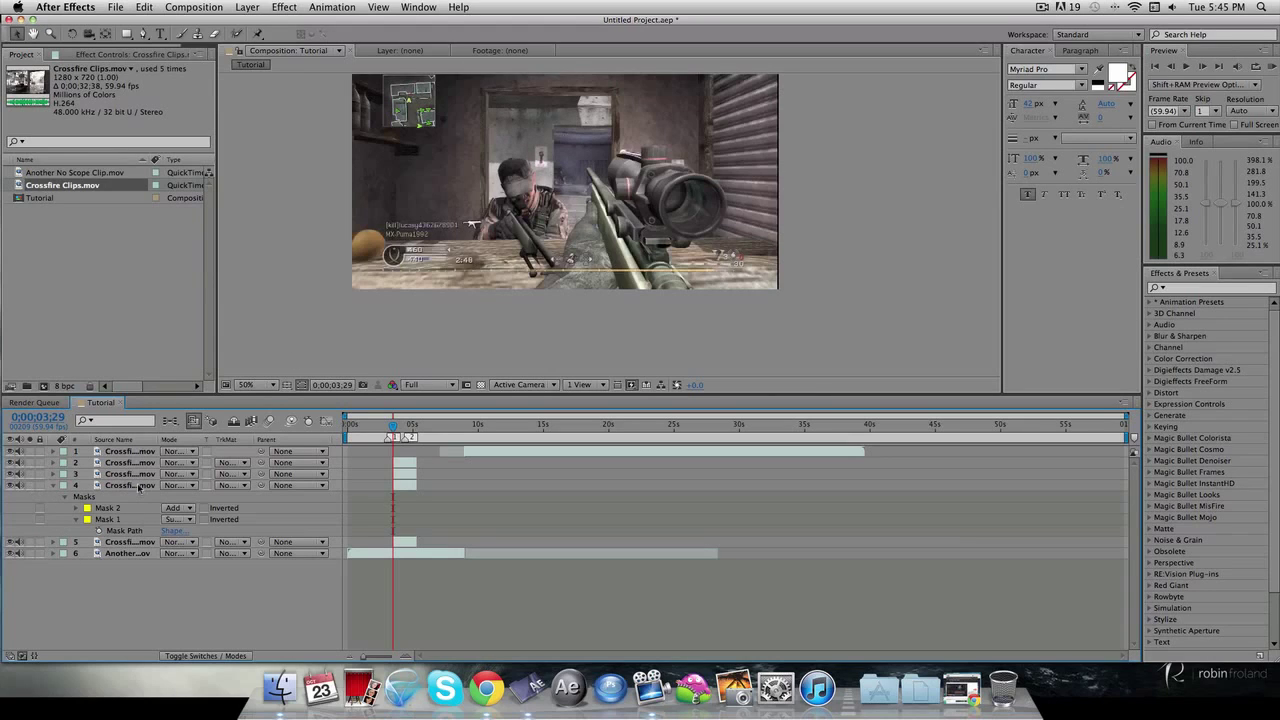
click(139, 487)
key(m)
key(m)
click(171, 570)
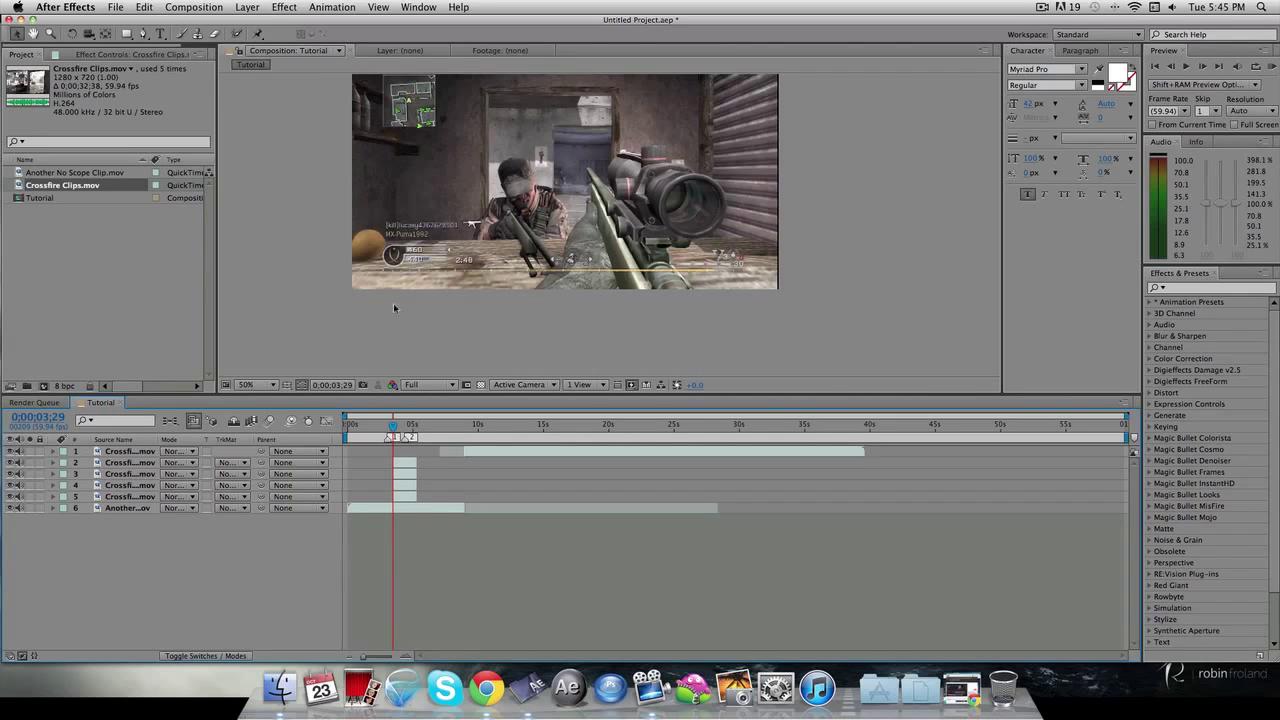
Step: Turn layers 2, 3 and 4 into 3D layers
click(214, 656)
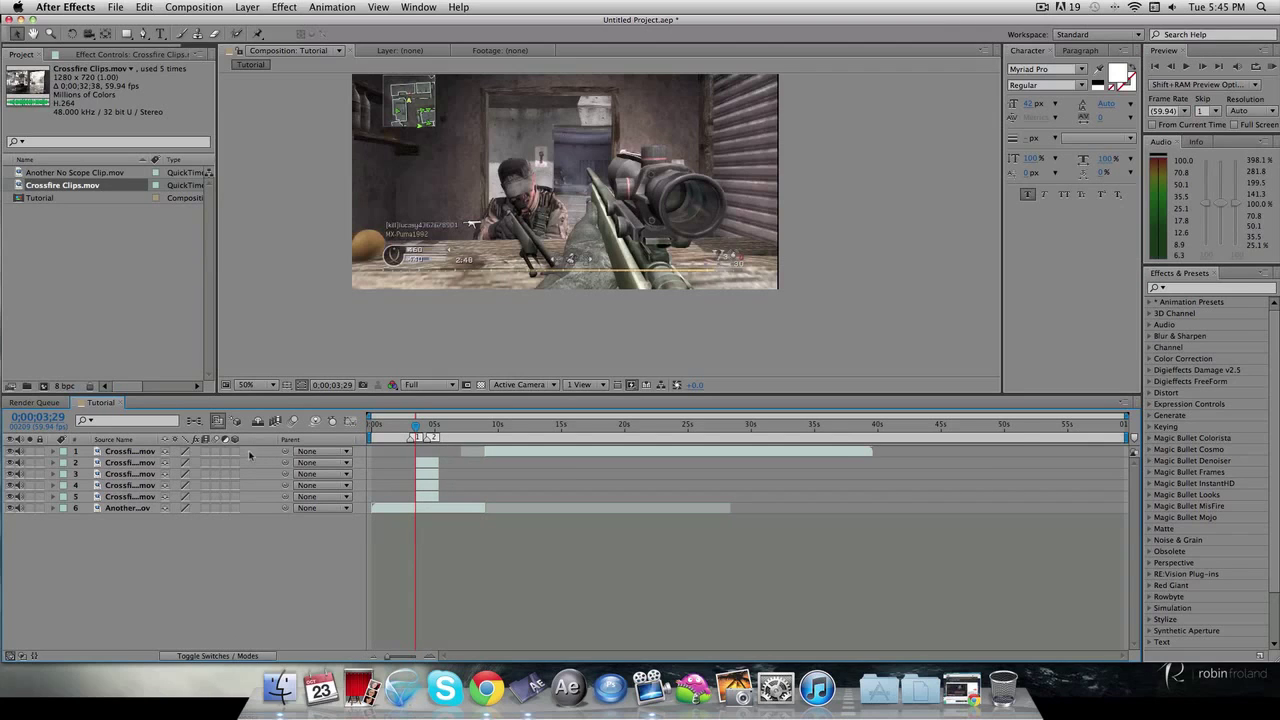
click(130, 463)
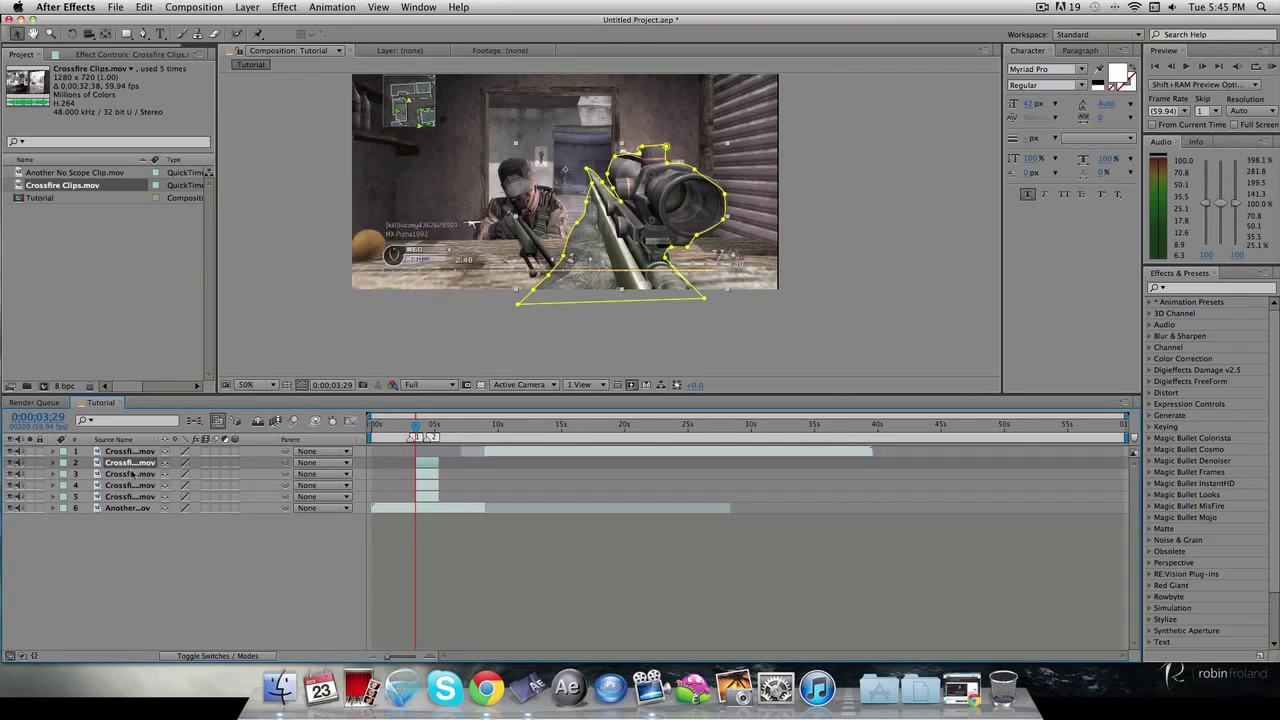
click(131, 475)
click(136, 485)
drag(236, 463, 236, 487)
click(218, 655)
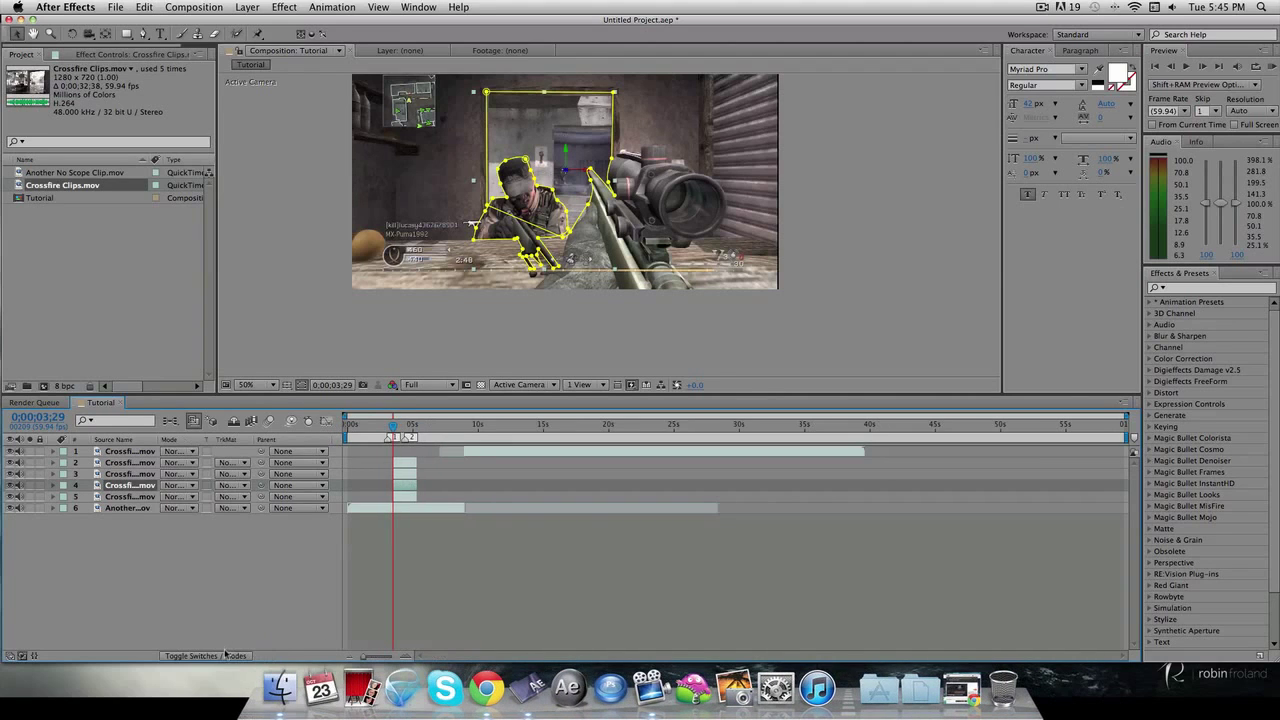
Step: Reveal the rotation properties of layers 4, 3 and 2
key(r)
click(170, 572)
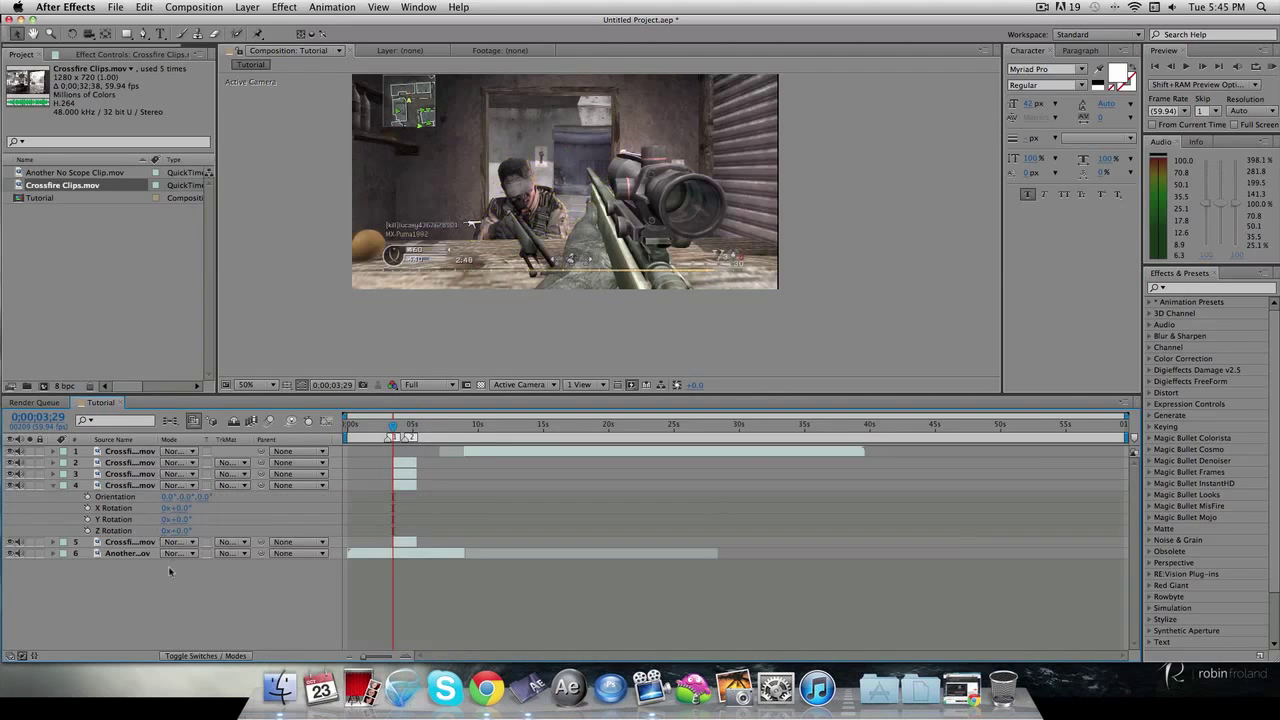
click(117, 475)
key(r)
click(124, 463)
key(r)
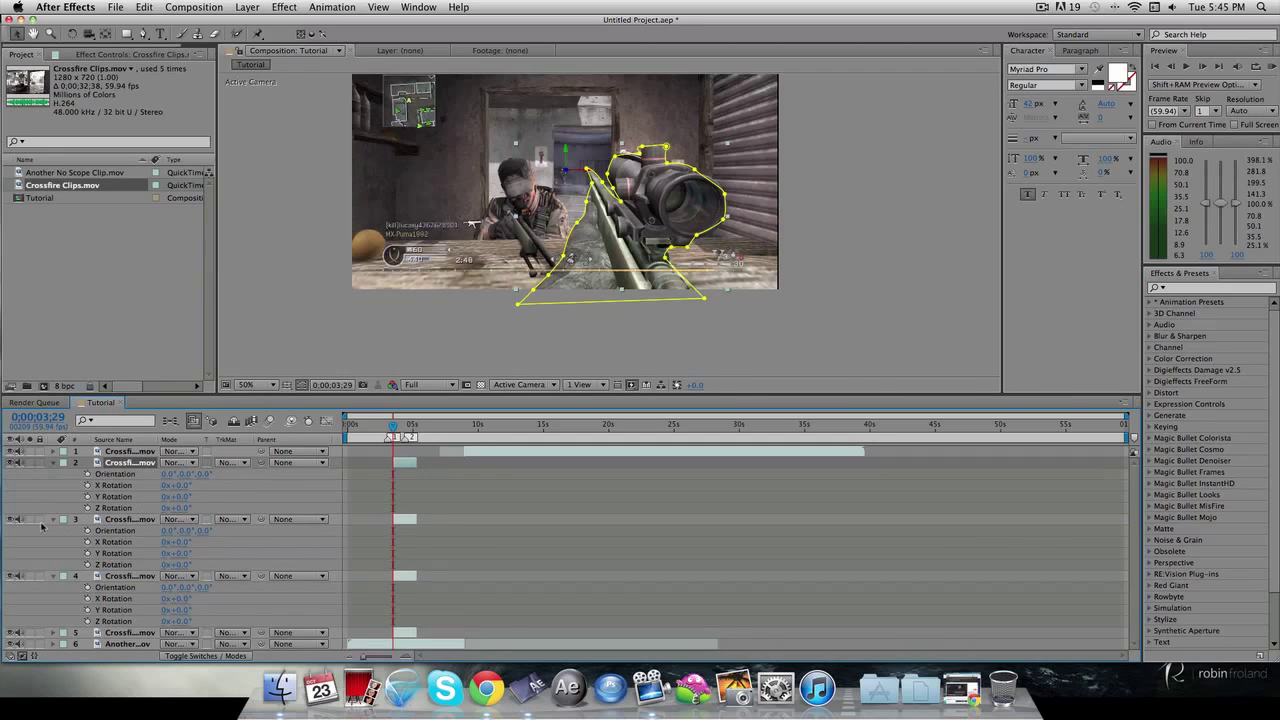
click(373, 502)
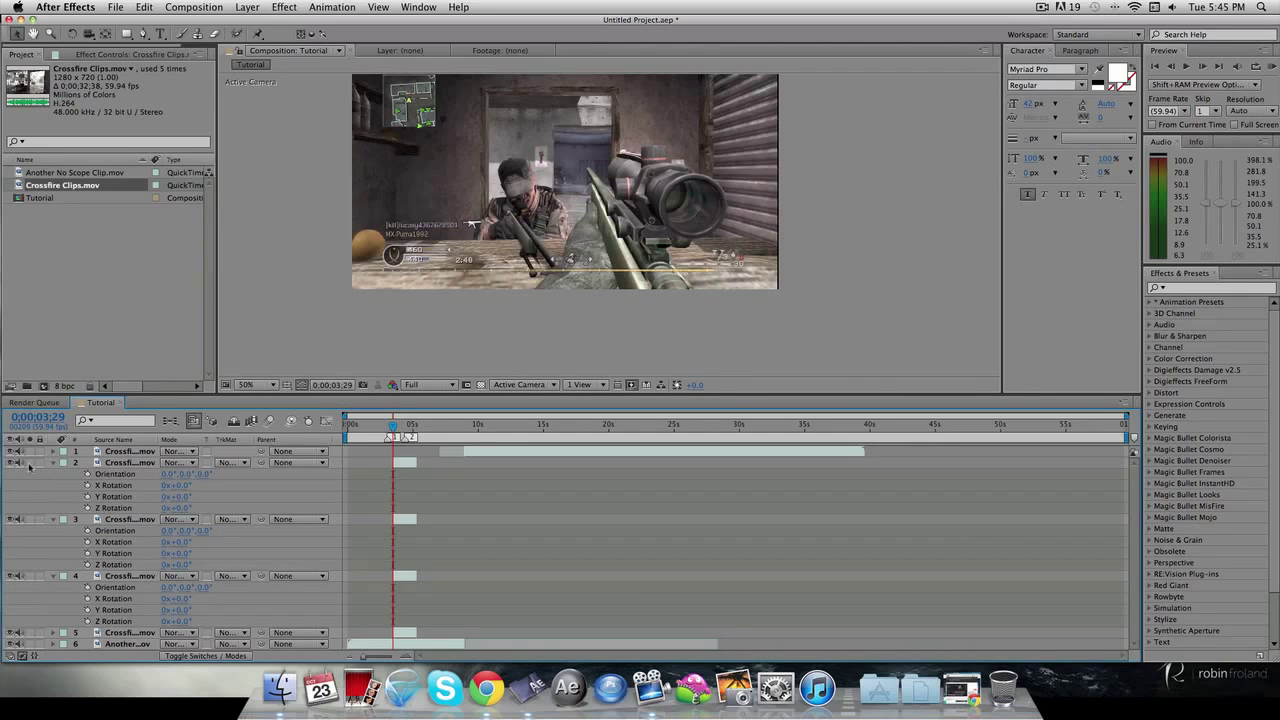
Step: Solo the rifle layer 2 and keyframe a 90° Y Rotation at 0;00;03;29
click(30, 463)
drag(178, 497, 231, 485)
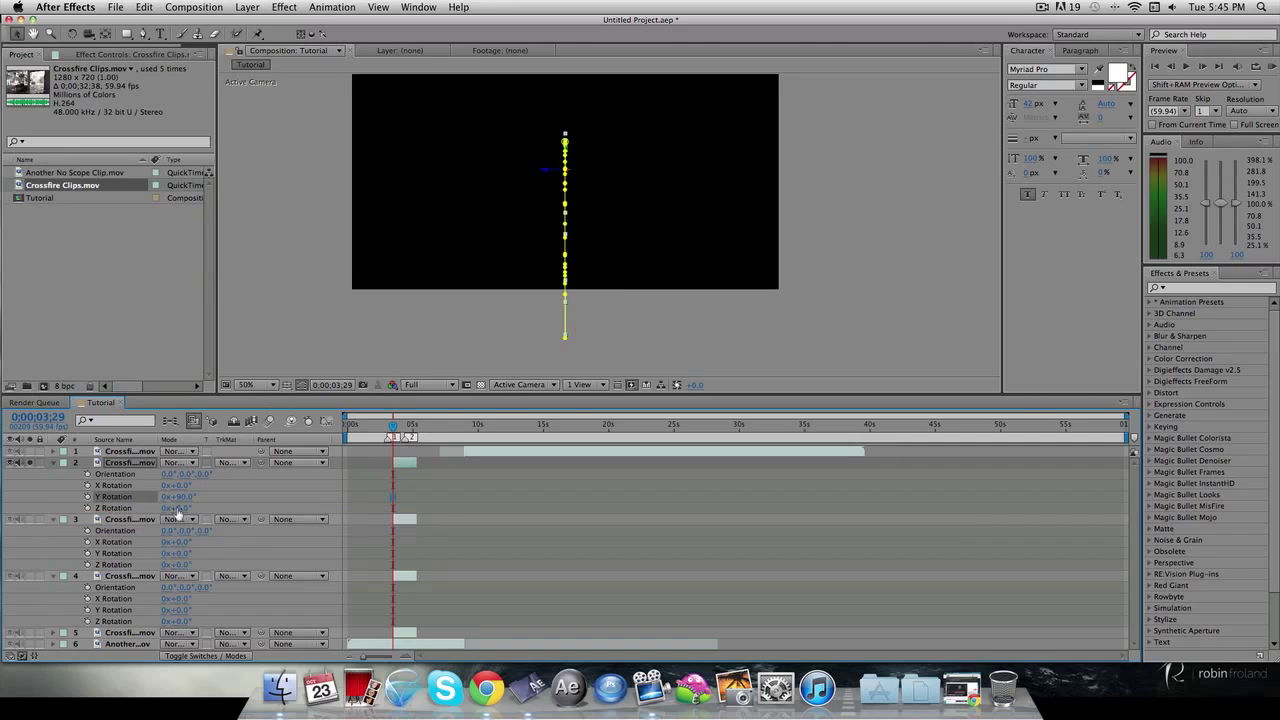
click(88, 497)
key(shift+Page_Down)
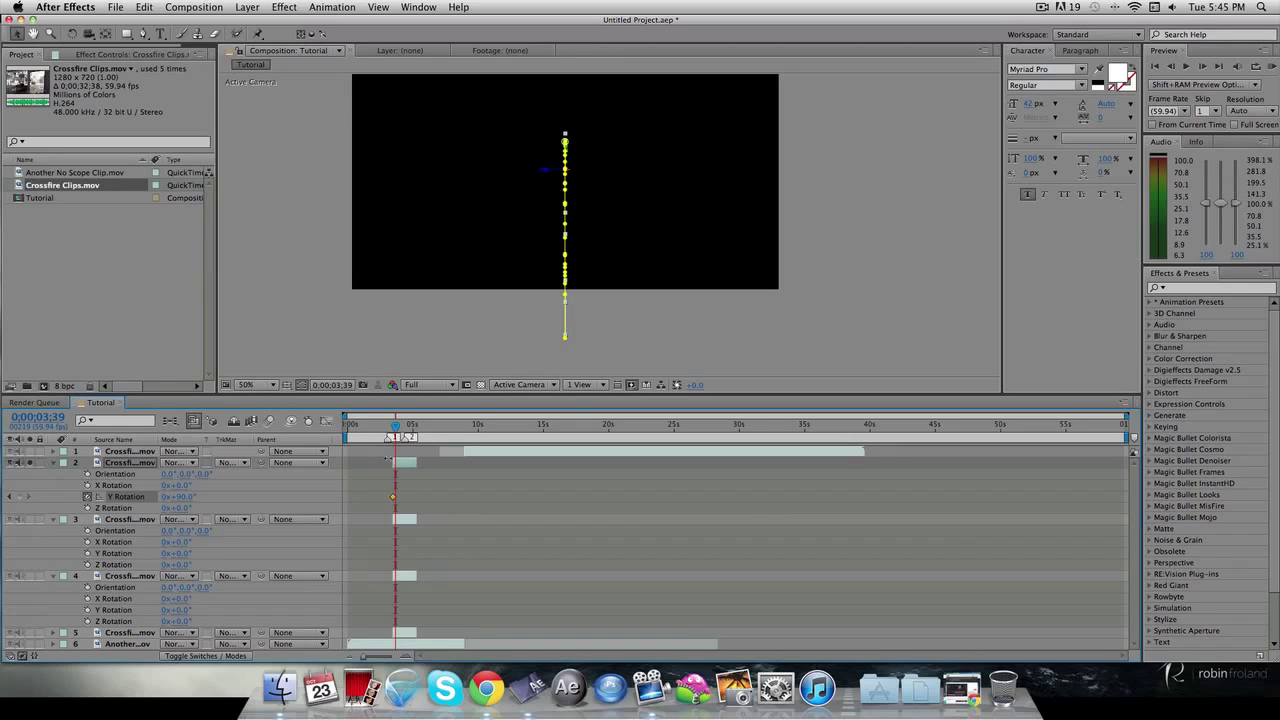
key(shift+Page_Up)
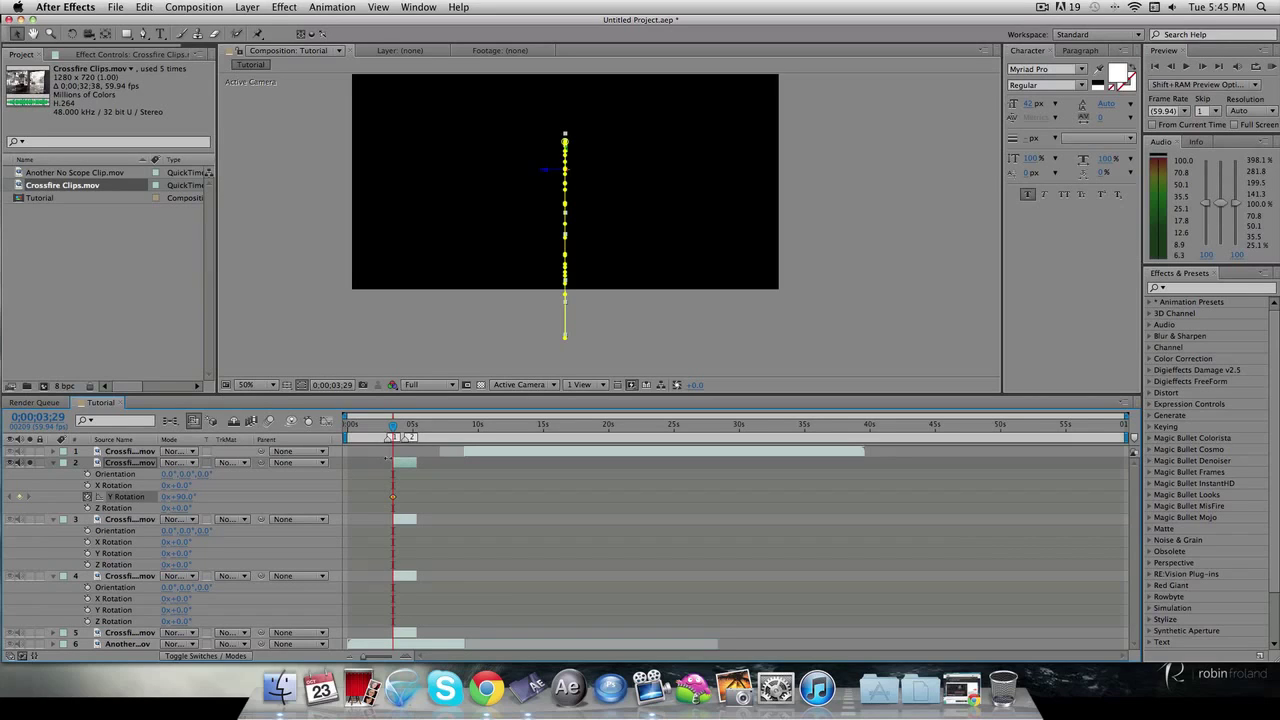
Step: Keyframe the rifle layer's Y Rotation at 0° at 0;00;03;39 and collapse the layer's properties
key(shift+Page_Down)
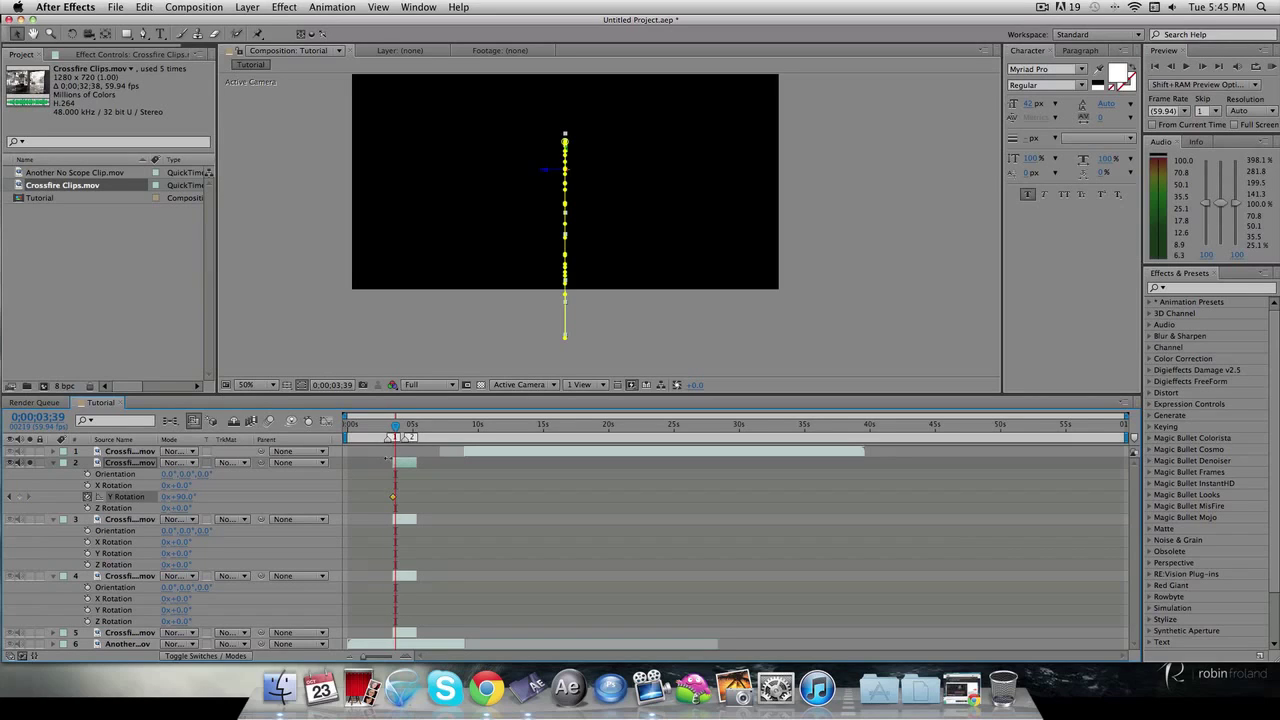
click(182, 497)
text(0)
key(Return)
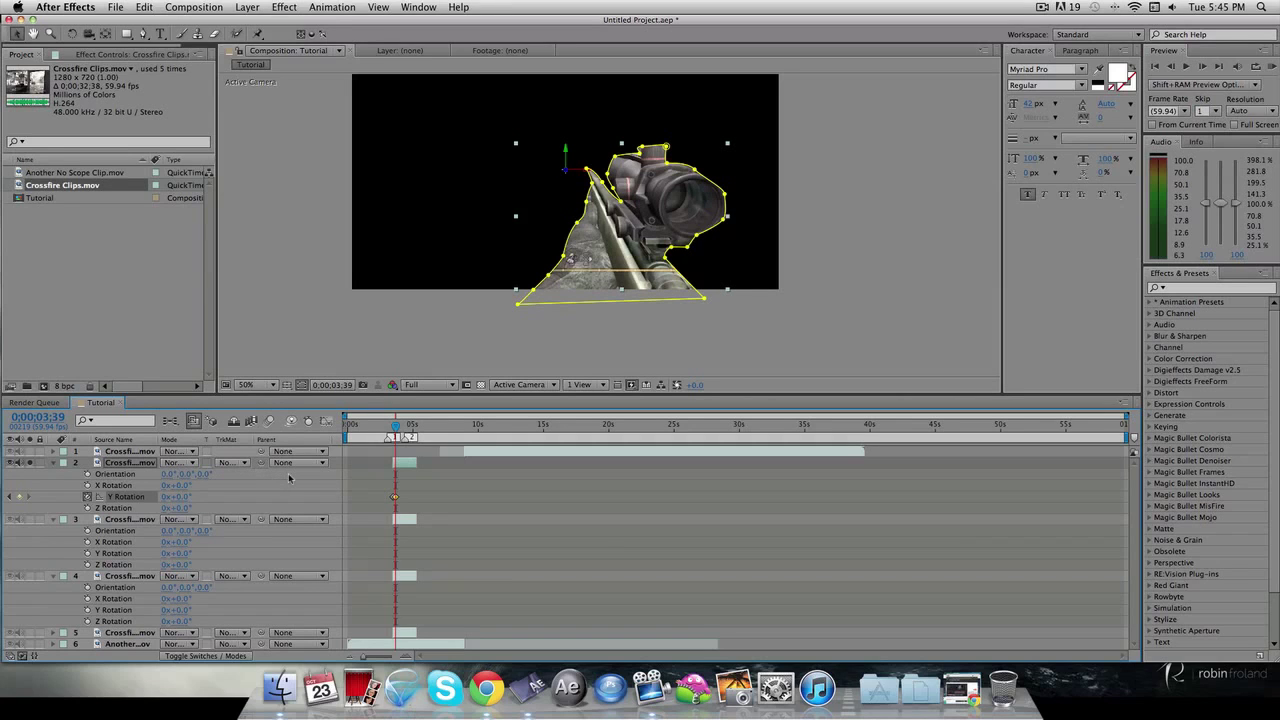
key(u)
key(u)
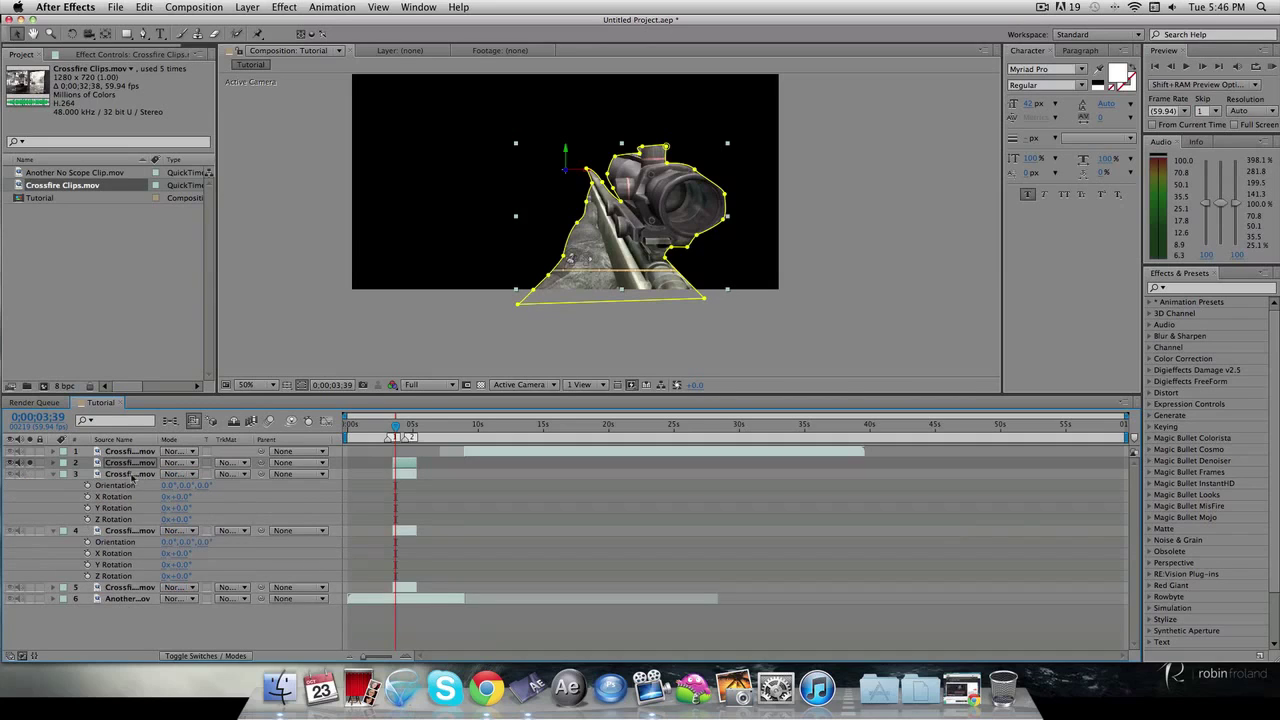
Step: Solo the soldier layer 3 and keyframe a 90° X Rotation at 0;00;03;39
click(128, 475)
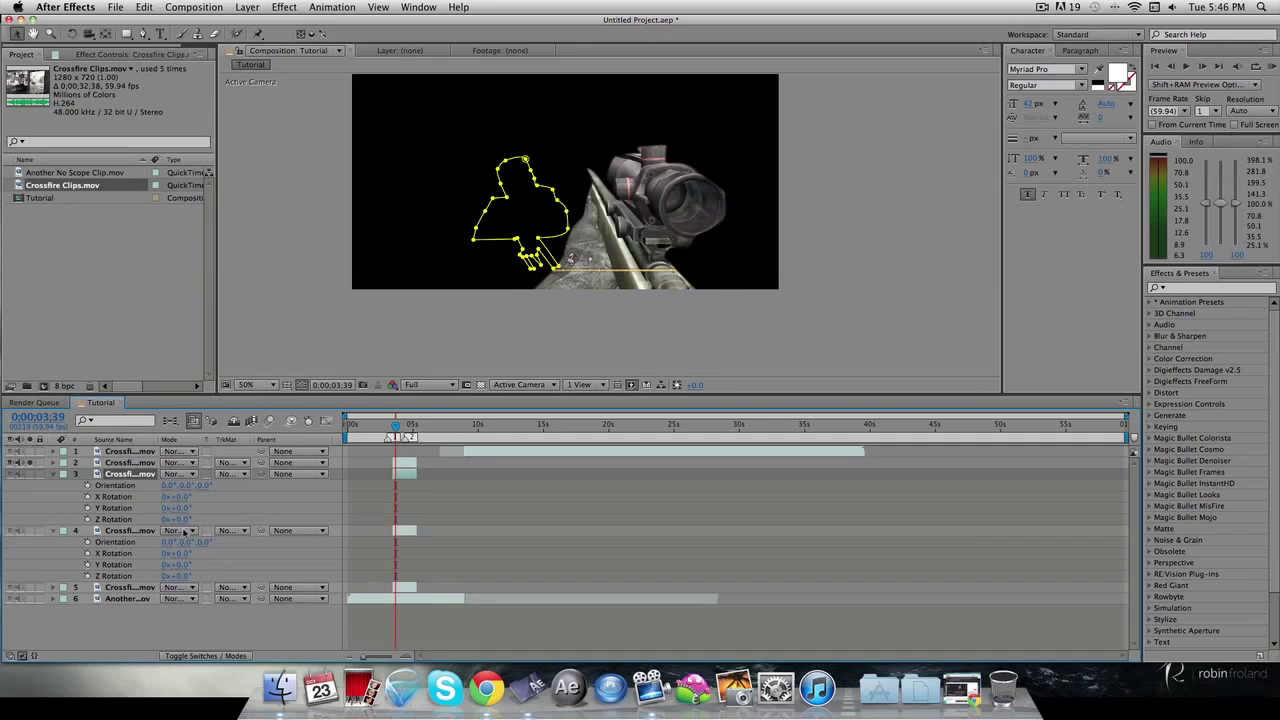
mouse_move(178, 520)
mouse_down()
mouse_move(200, 519)
mouse_move(174, 527)
mouse_up()
click(30, 473)
click(180, 519)
text(0)
drag(186, 499, 235, 488)
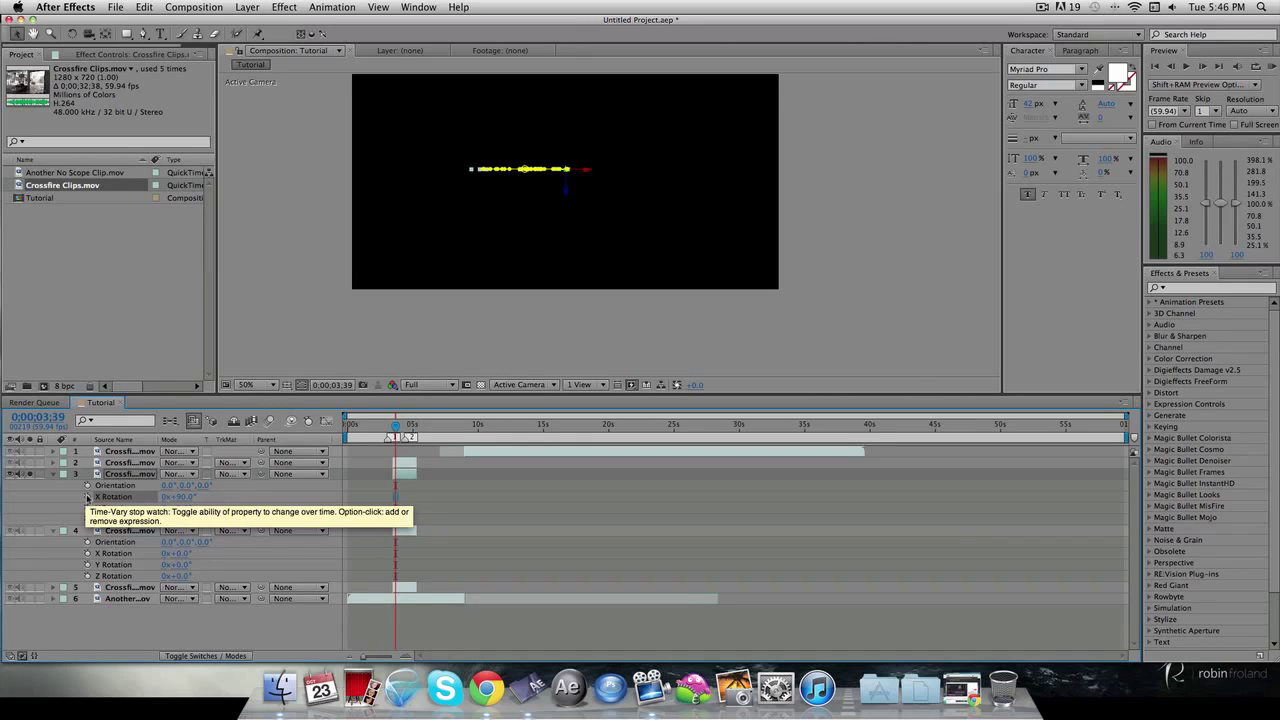
click(87, 497)
Step: Keyframe the soldier layer's X Rotation at 0° at 0;00;03;49, then collapse and unsolo the layer
key(shift+Page_Down)
click(182, 497)
text(0)
key(Return)
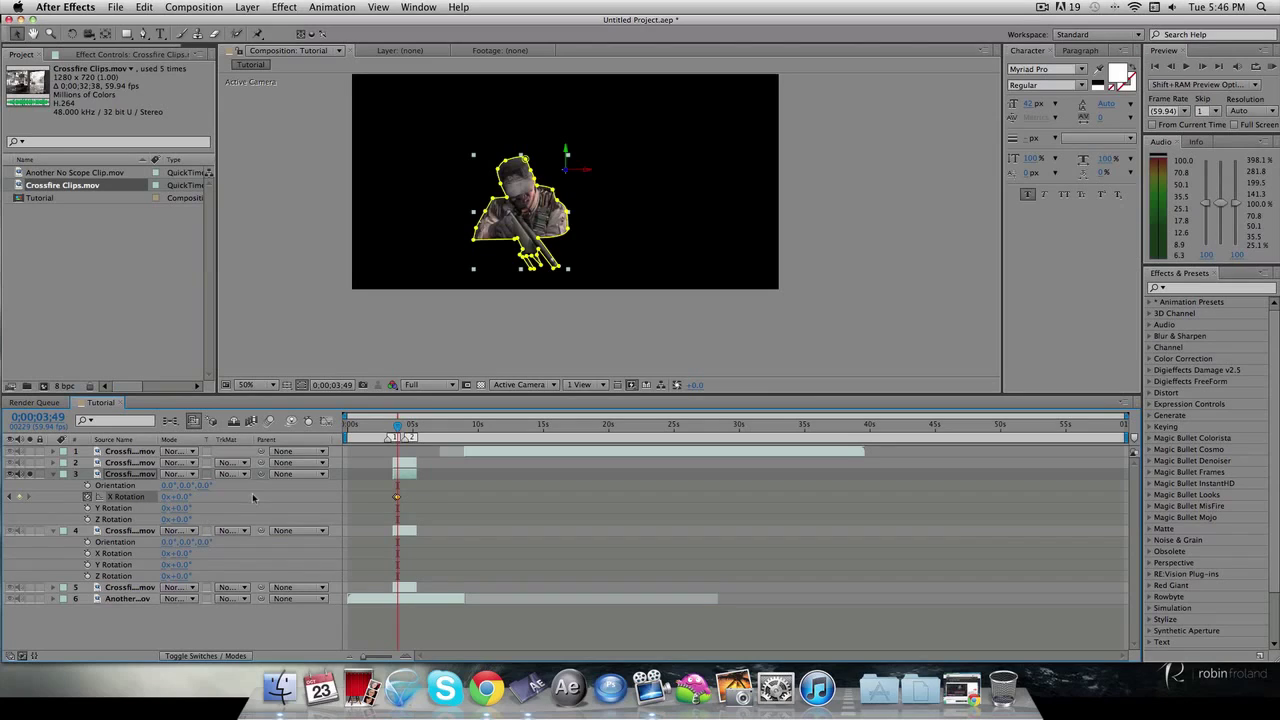
key(u)
key(u)
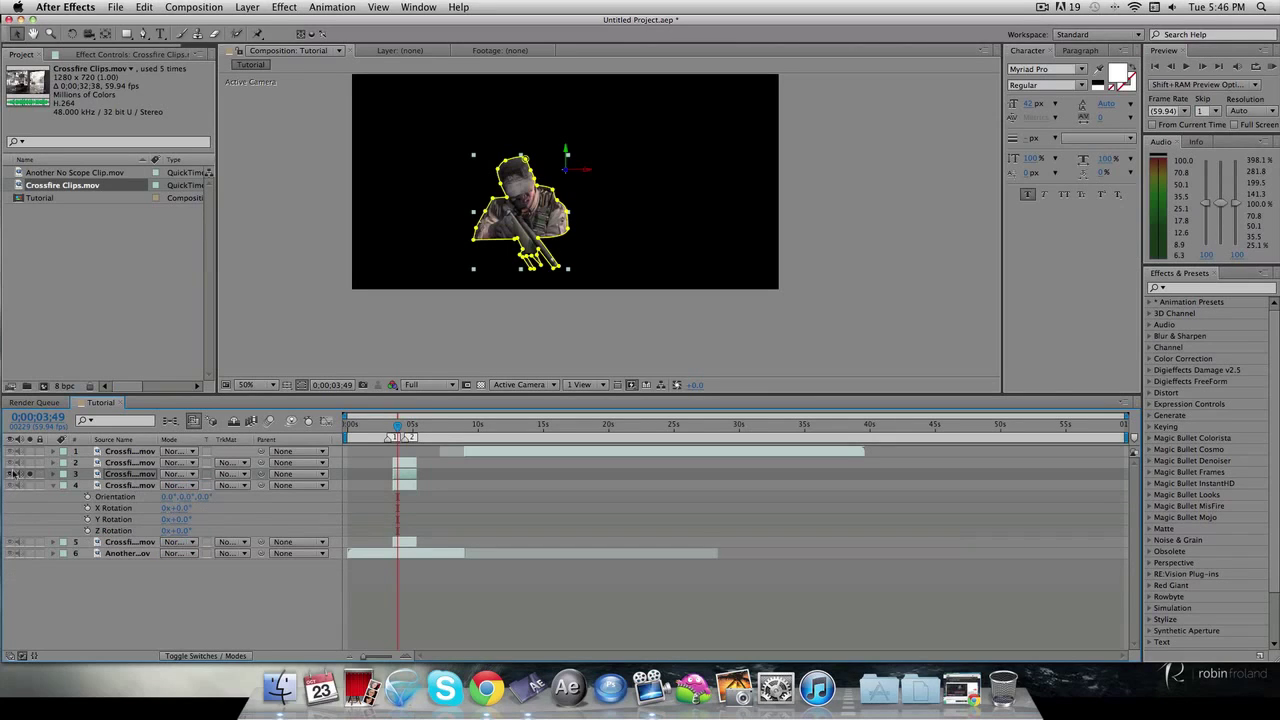
click(28, 474)
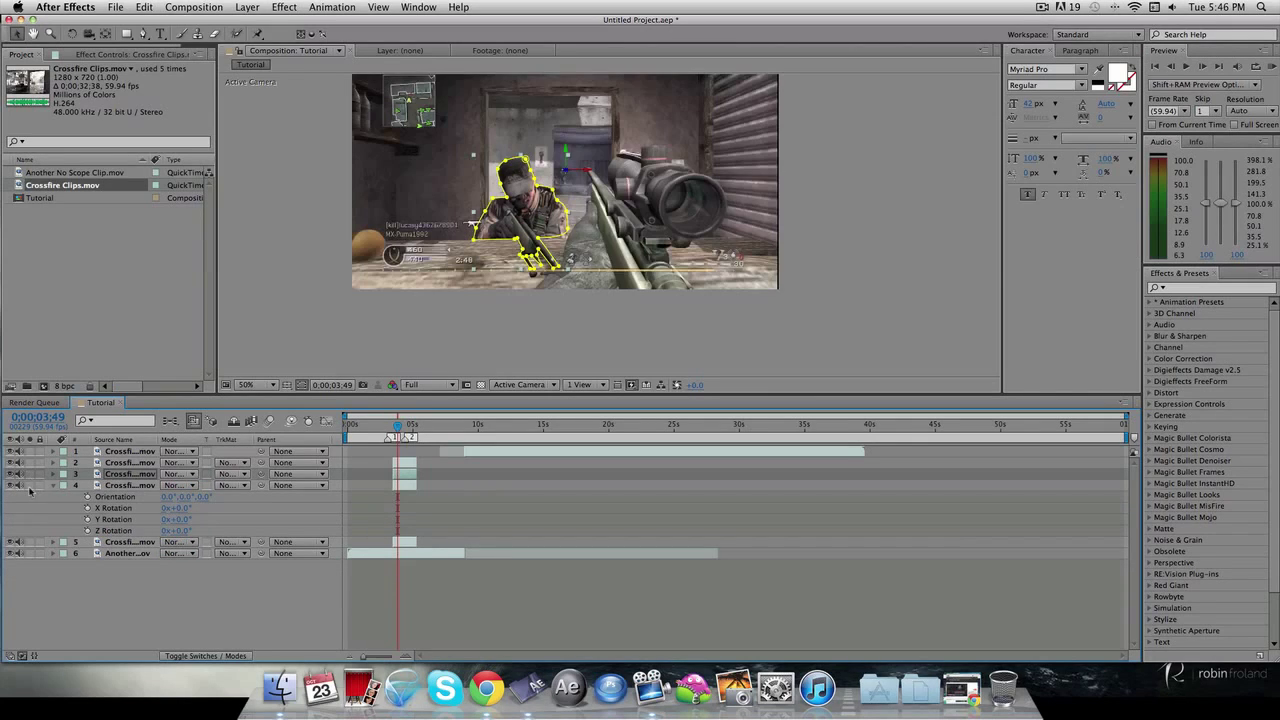
Step: Solo the background layer 4 and keyframe its X, Y and Z Rotation at 90° at 0;00;03;49
click(28, 485)
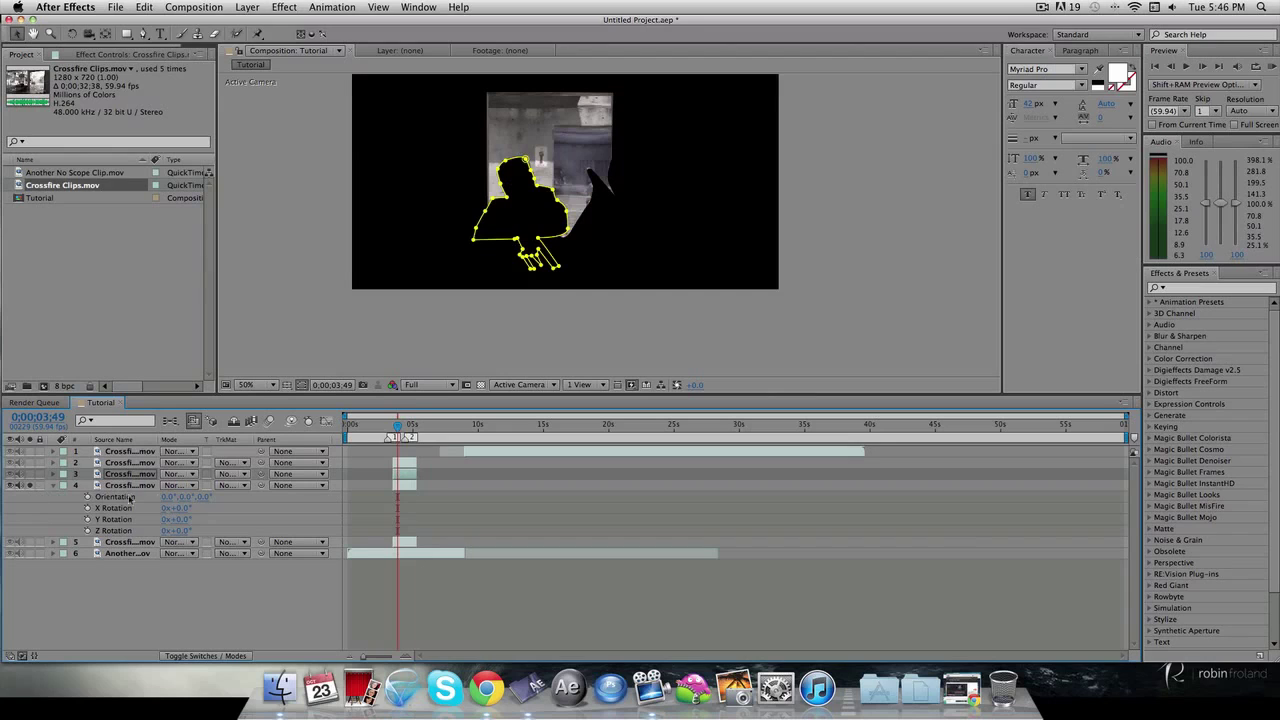
drag(180, 520, 218, 518)
click(182, 531)
text(90)
click(178, 519)
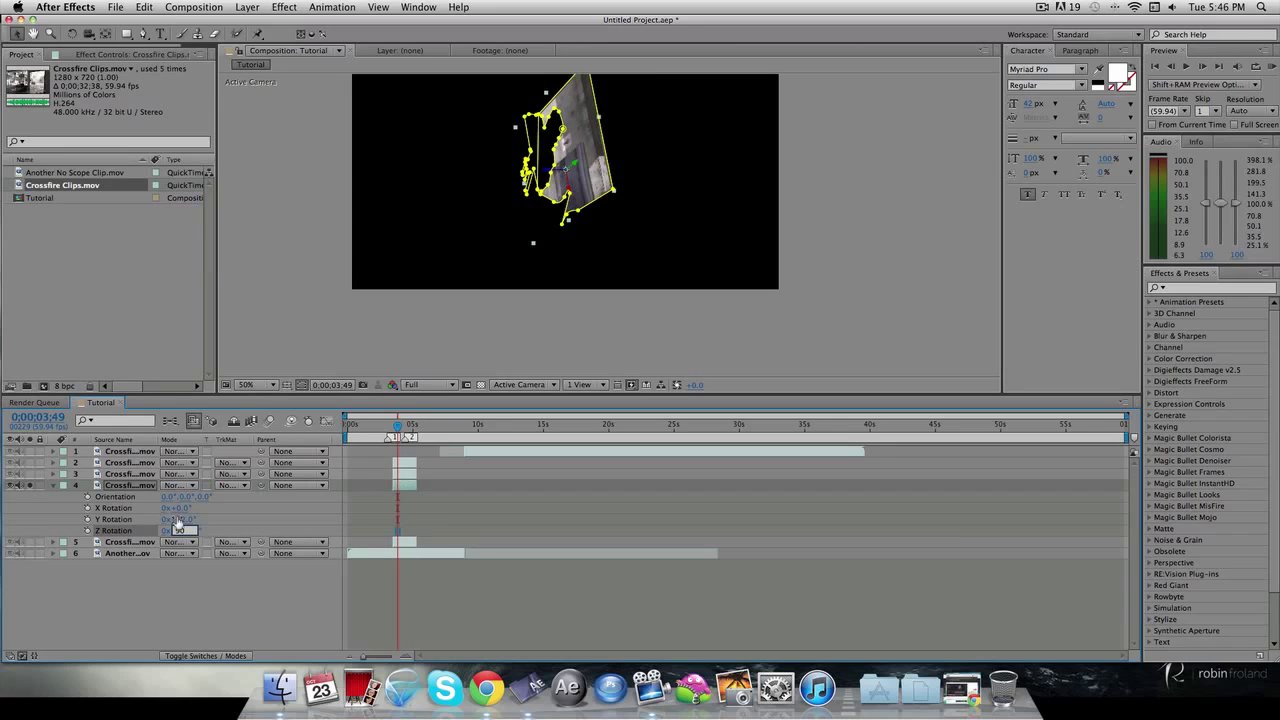
text(90)
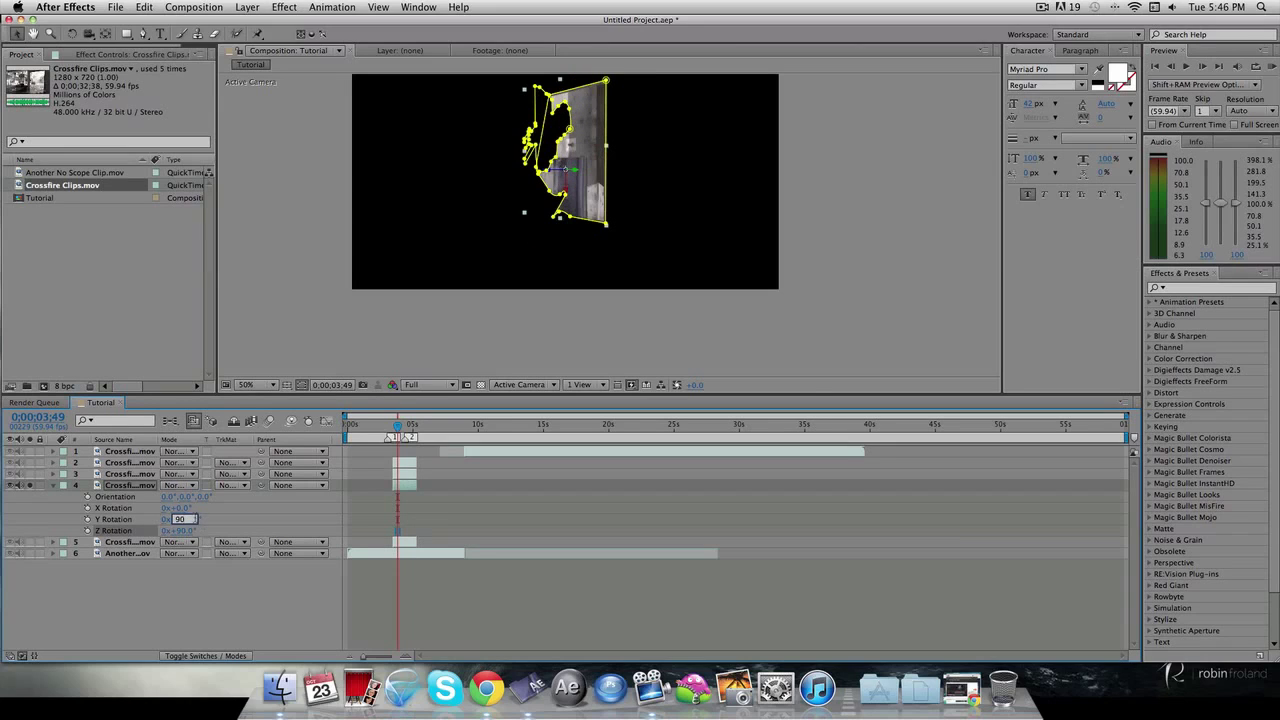
click(178, 508)
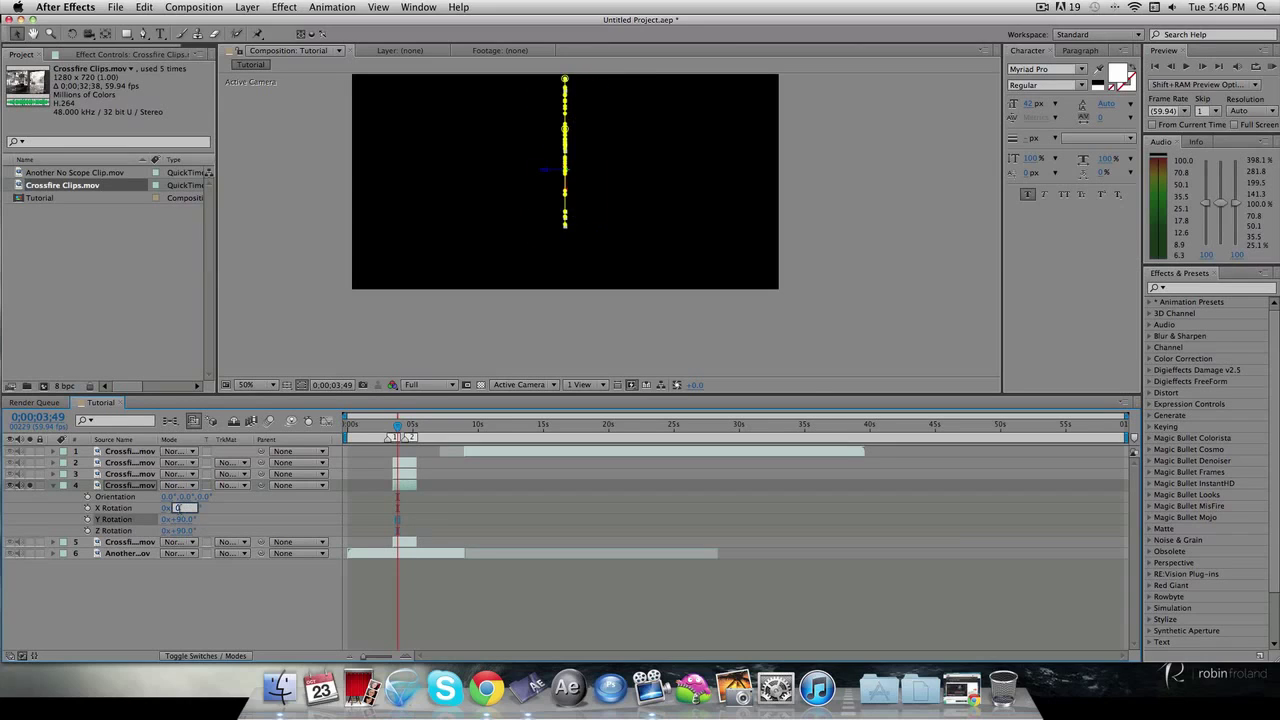
click(124, 603)
drag(87, 508, 87, 531)
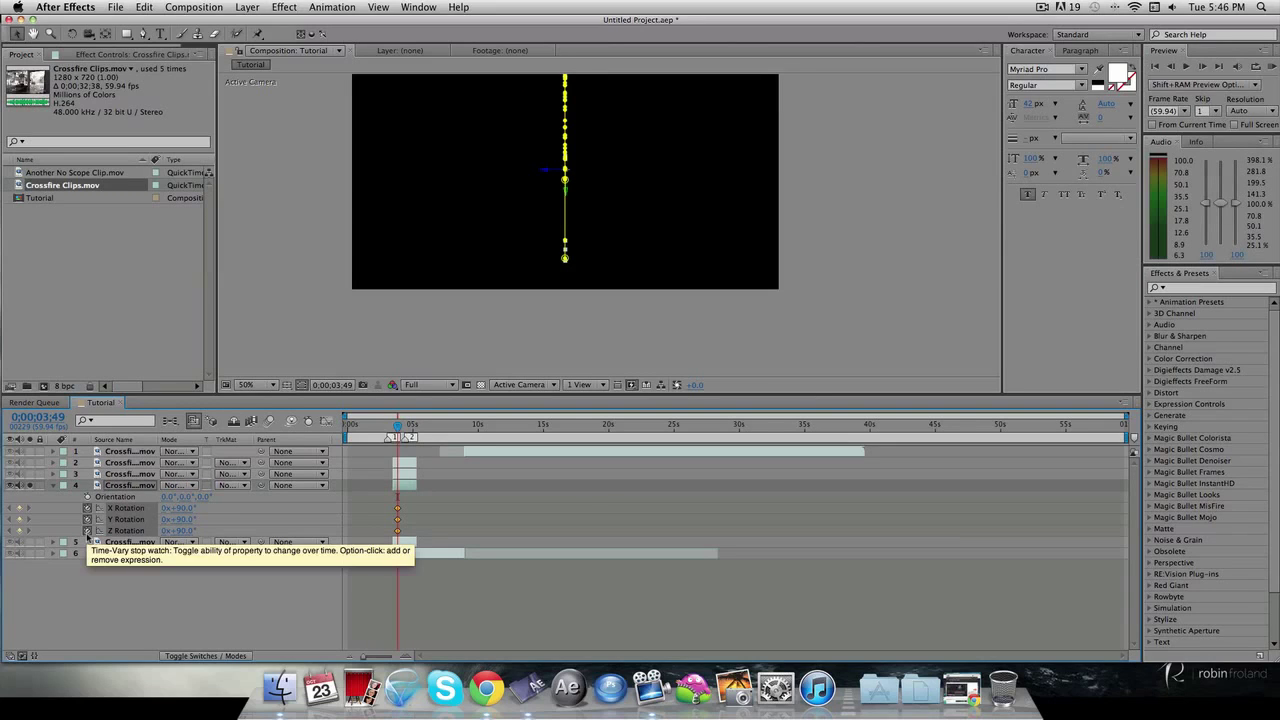
Step: Keyframe the background layer's X, Y and Z Rotation at 0° at 0;00;03;59
key(shift+Page_Down)
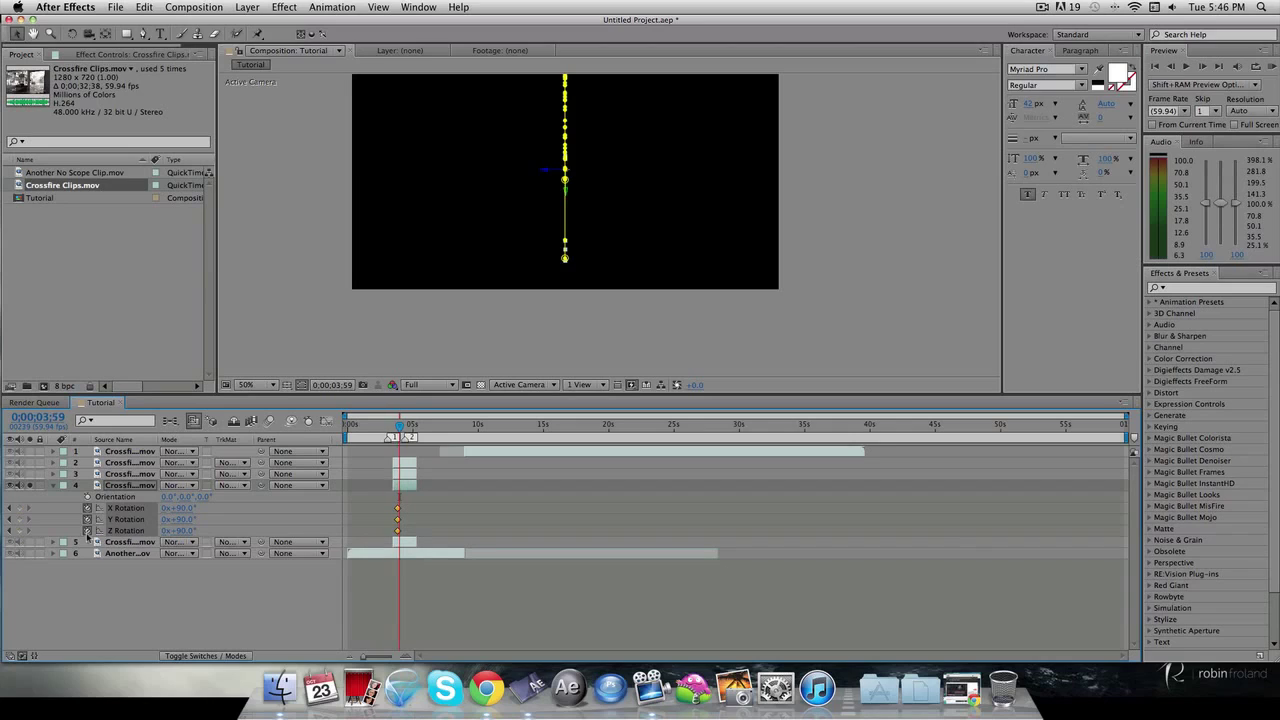
click(180, 508)
text(0)
key(Tab)
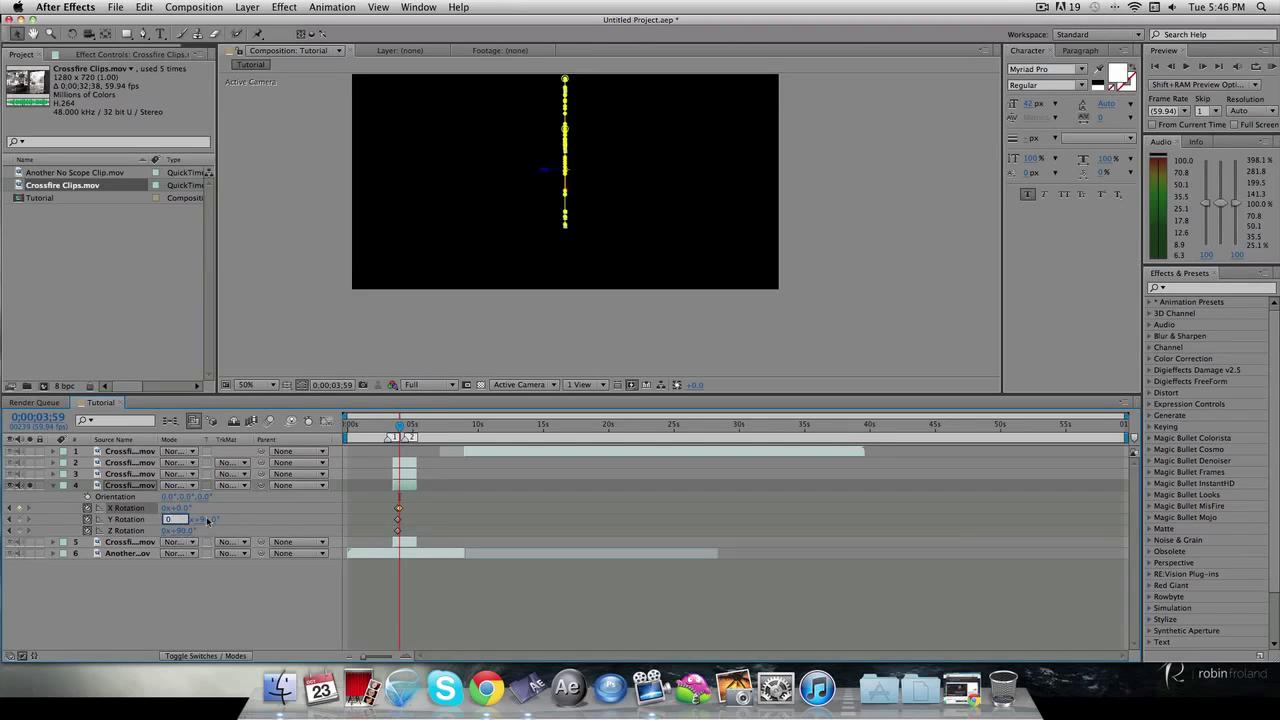
key(Tab)
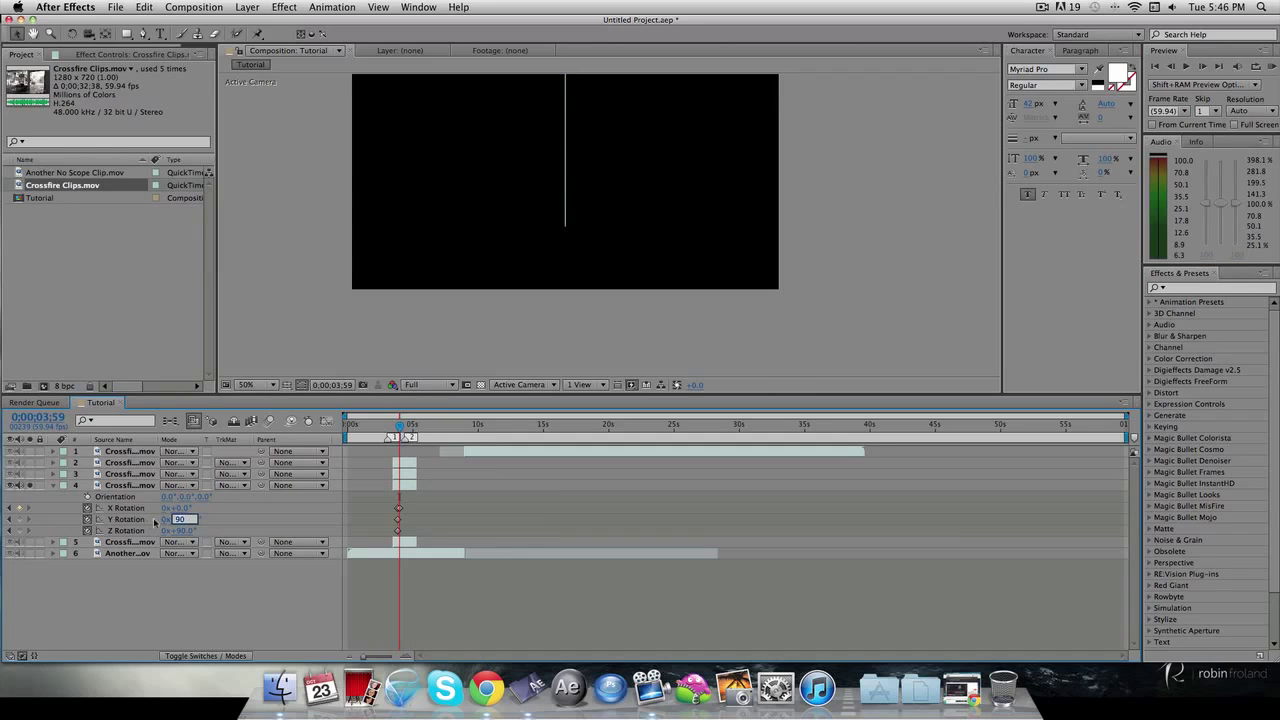
key(Return)
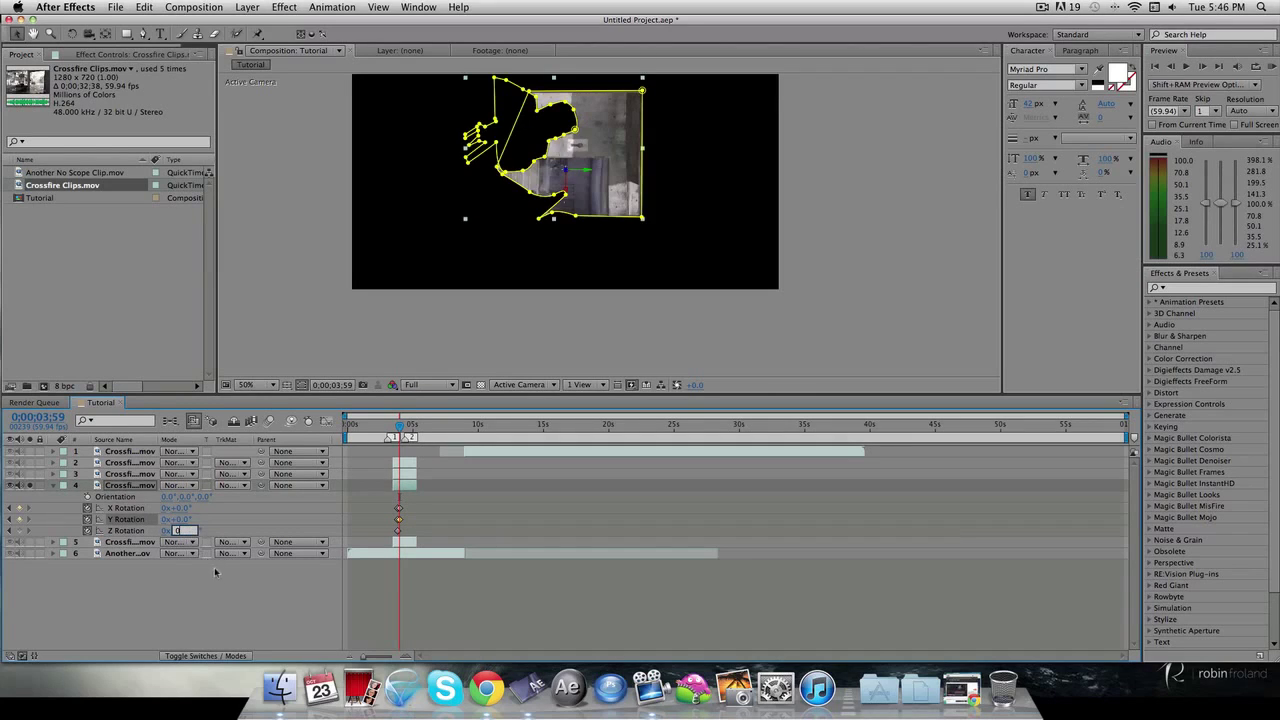
click(226, 576)
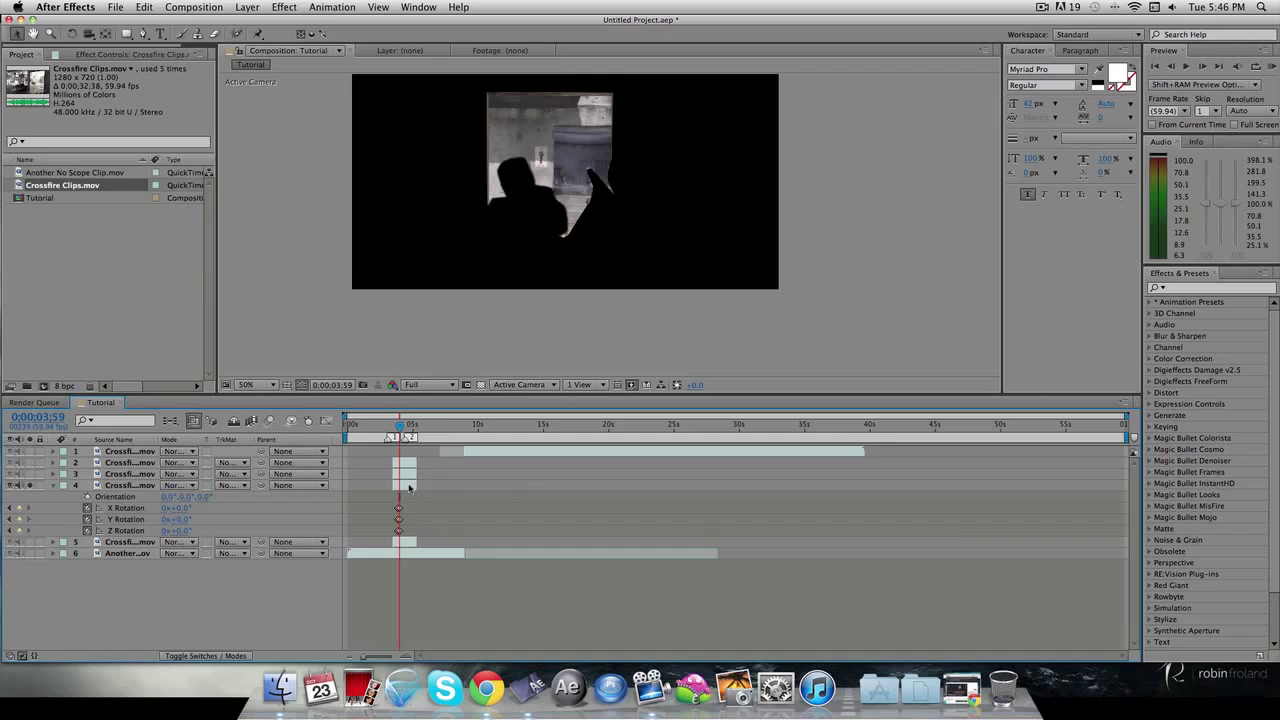
Step: Trim the start of layer 5 to 0;00;03;59, then unsolo layer 4 and collapse its properties
click(405, 544)
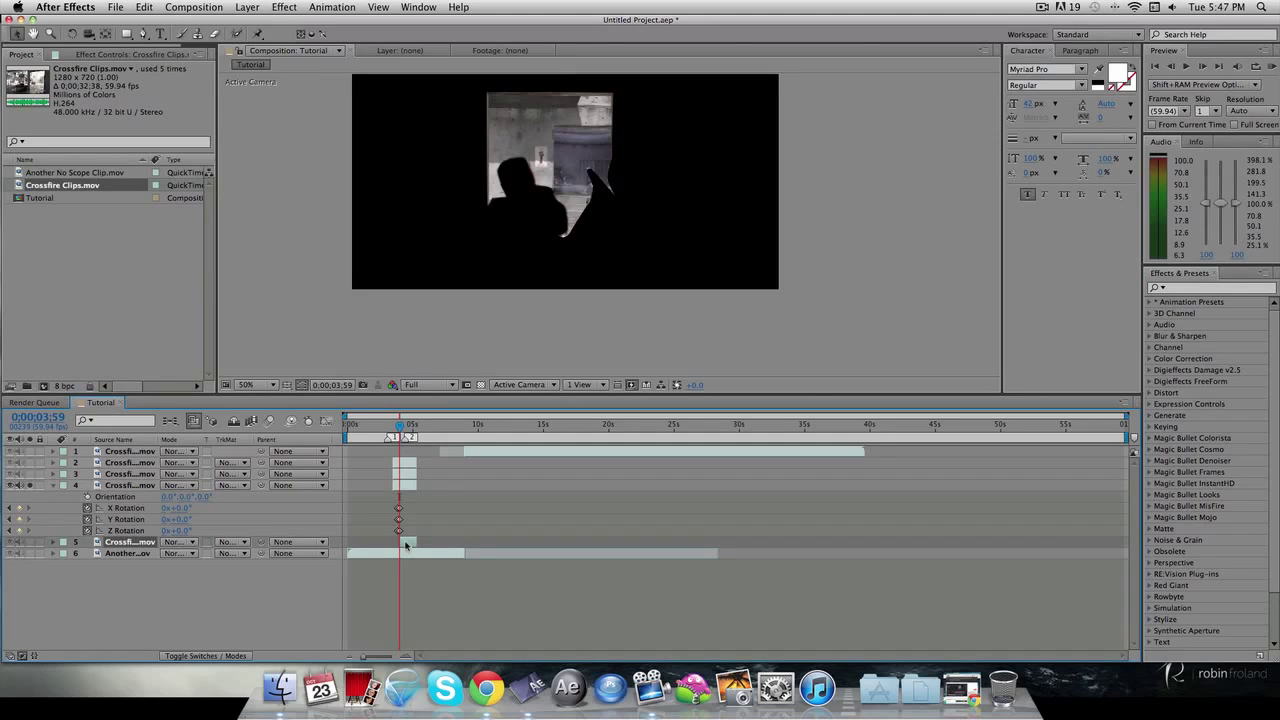
click(229, 606)
click(28, 486)
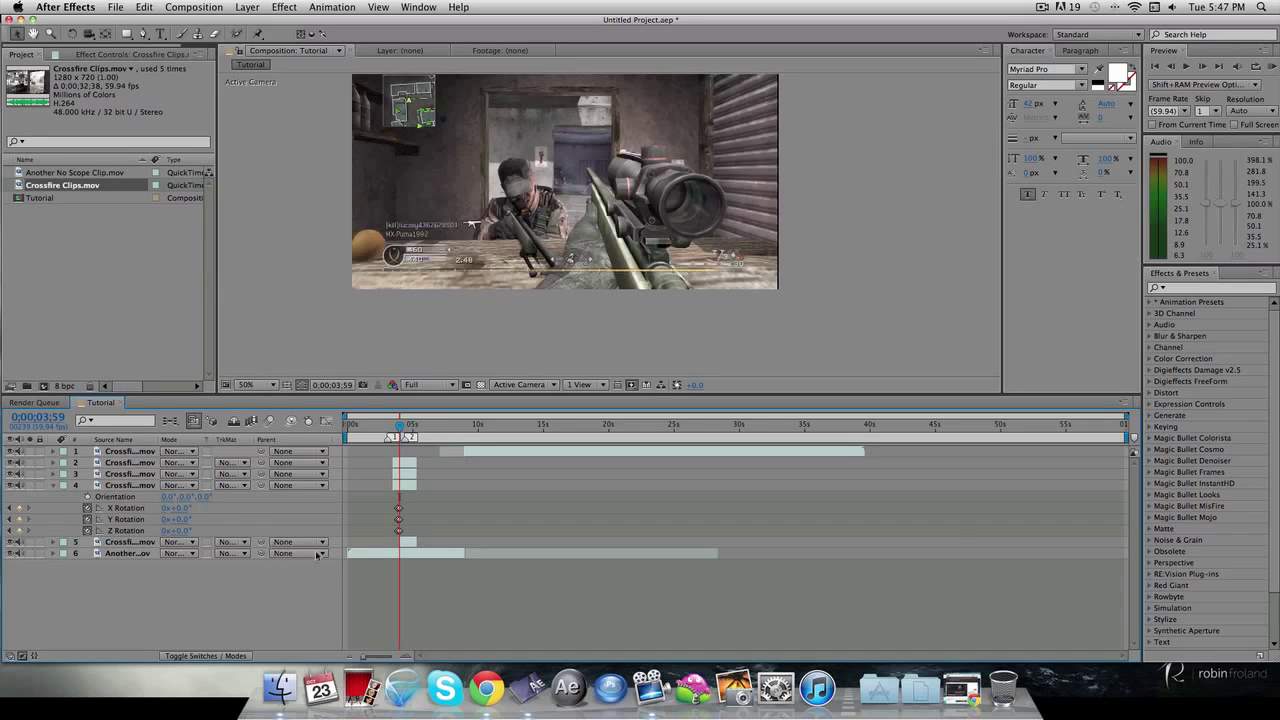
click(119, 487)
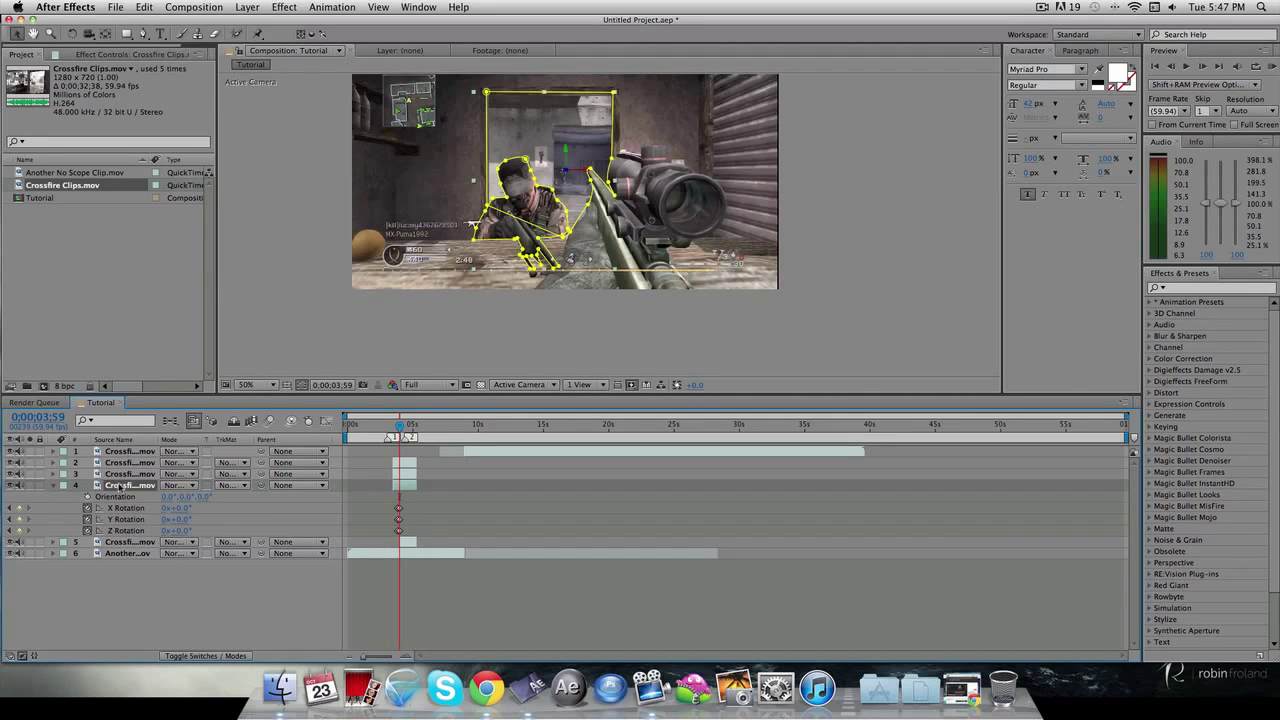
key(r)
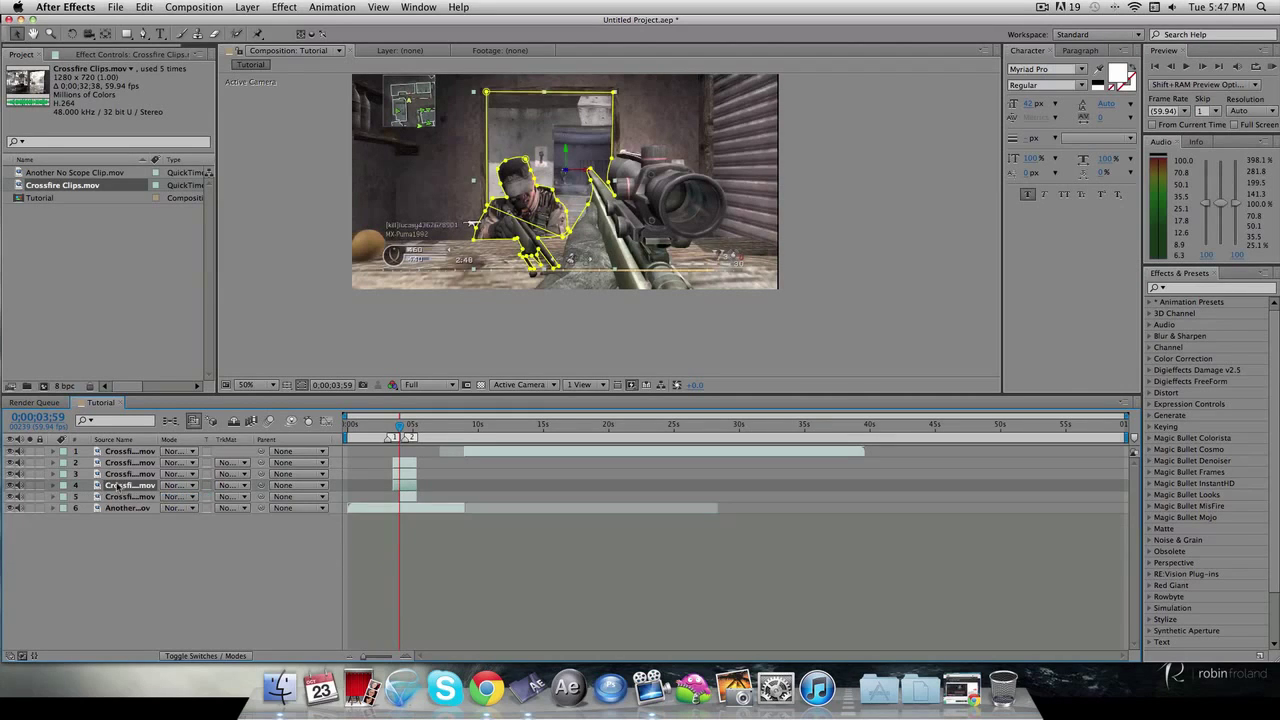
Step: Keyframe layer 5's Opacity at 0% at 0;00;03;59 and at 100% at 0;00;04;09
click(404, 496)
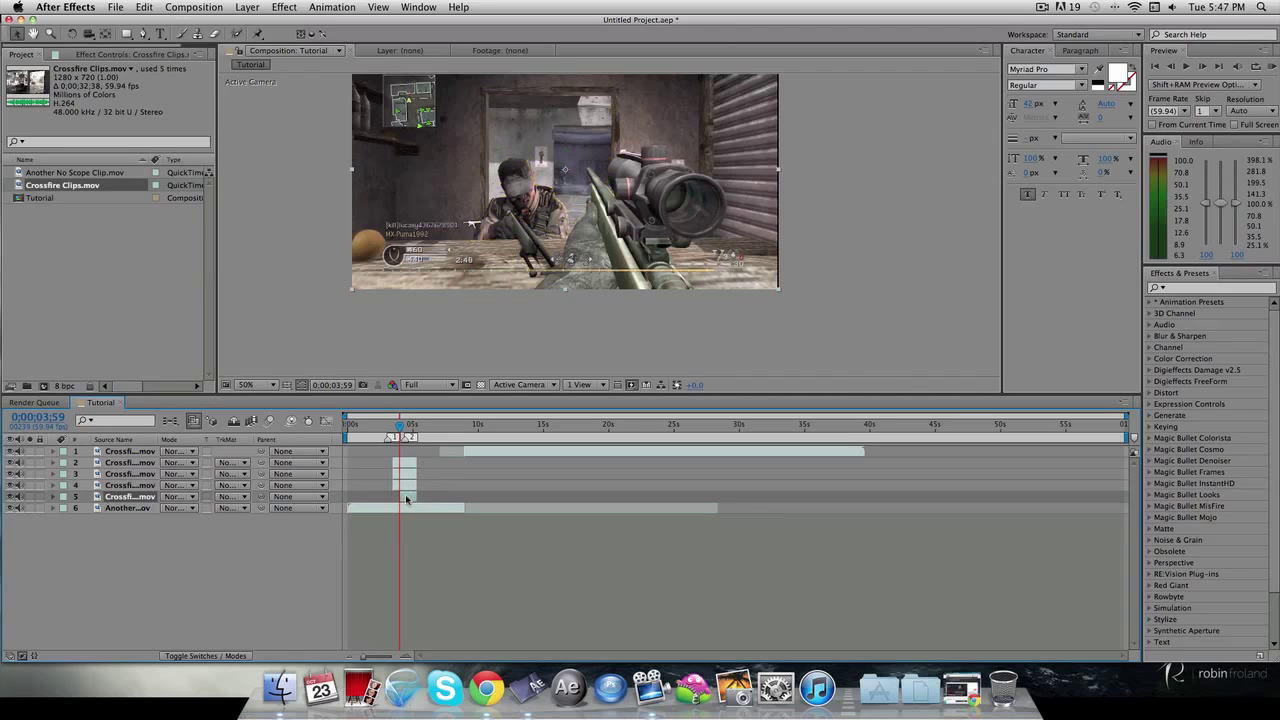
key(t)
click(87, 508)
key(shift+Page_Down)
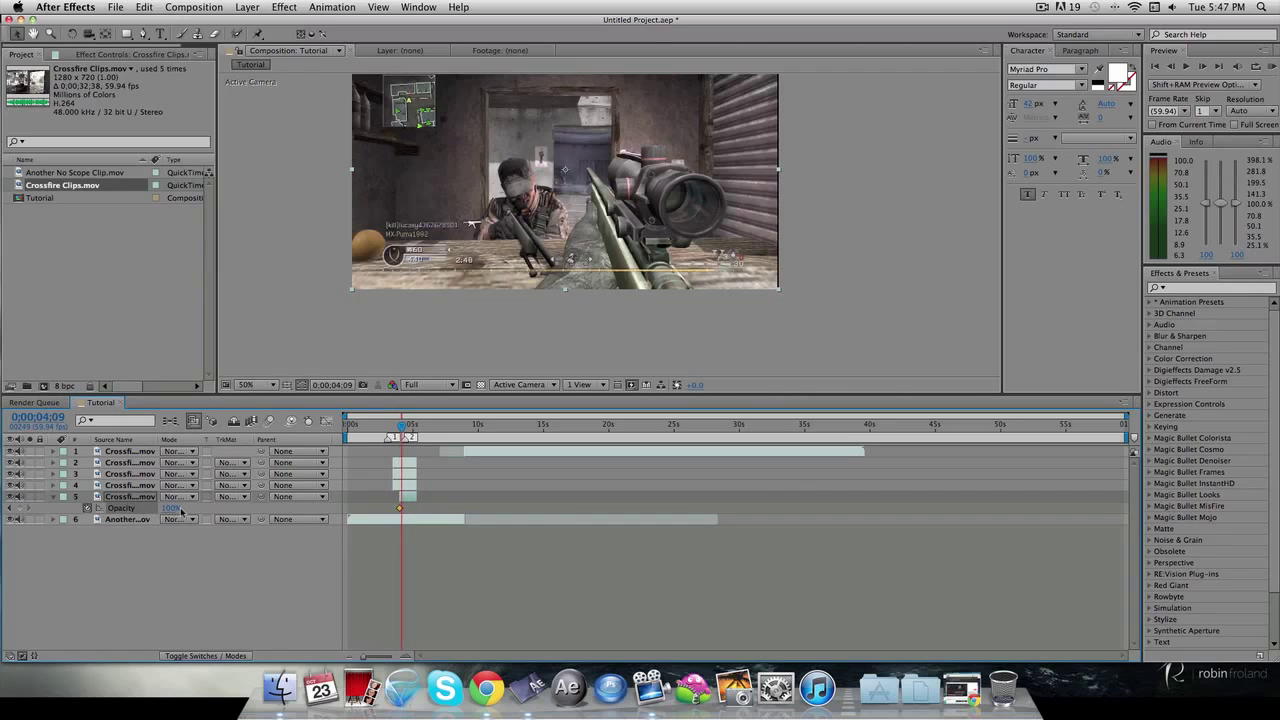
click(10, 509)
click(171, 508)
text(0)
key(Return)
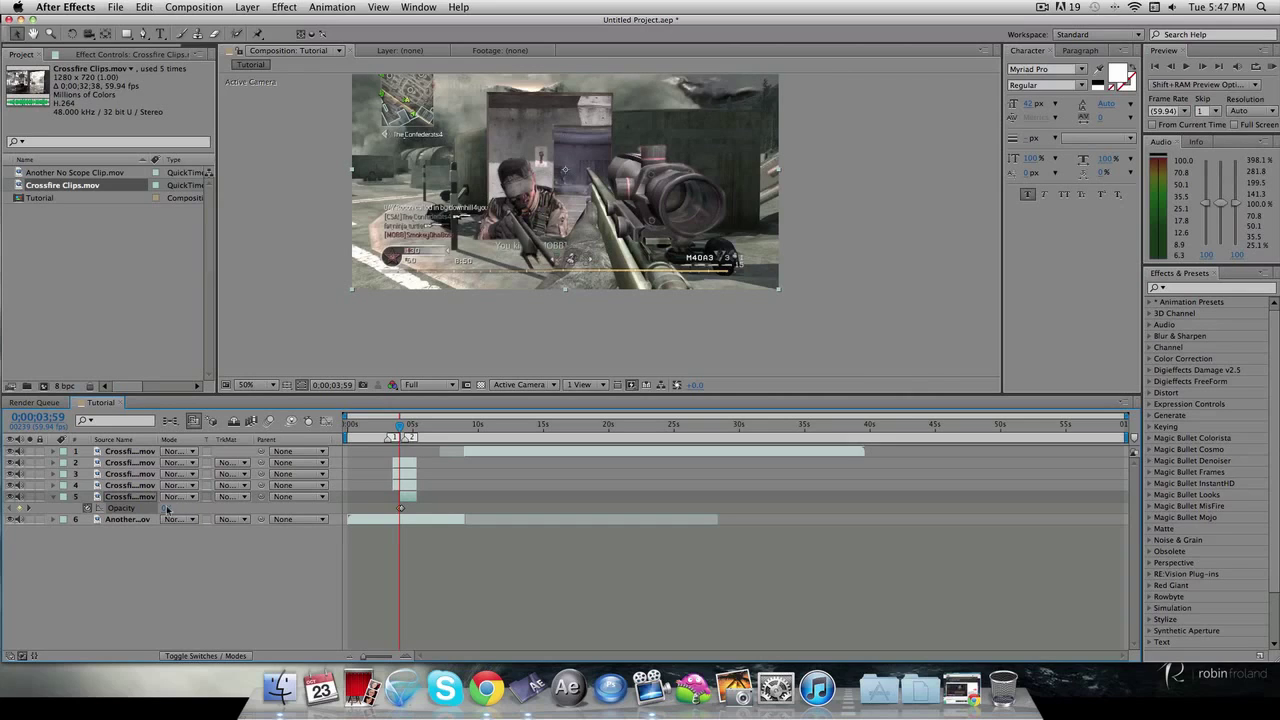
key(k)
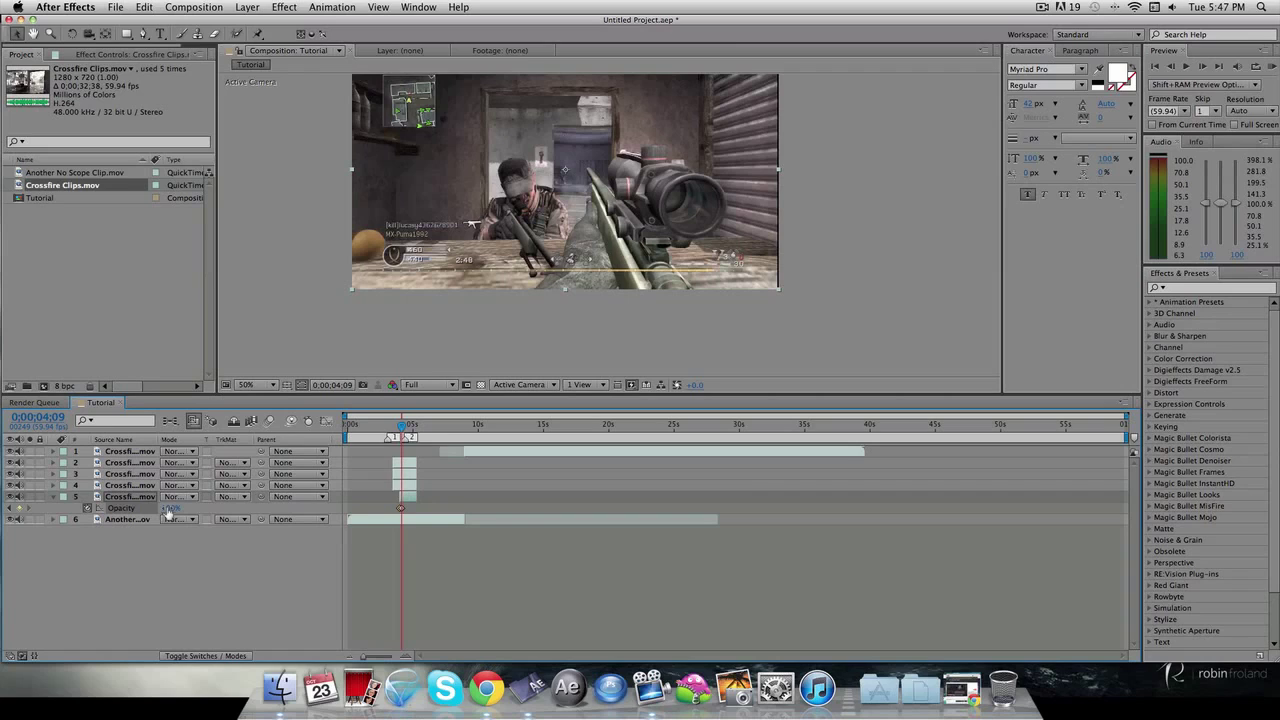
Step: Collapse layer 5's properties and trim the ends of freeze-frame layers 5, 4, 3 and 2 to 0;00;04;09
key(super+alt+t)
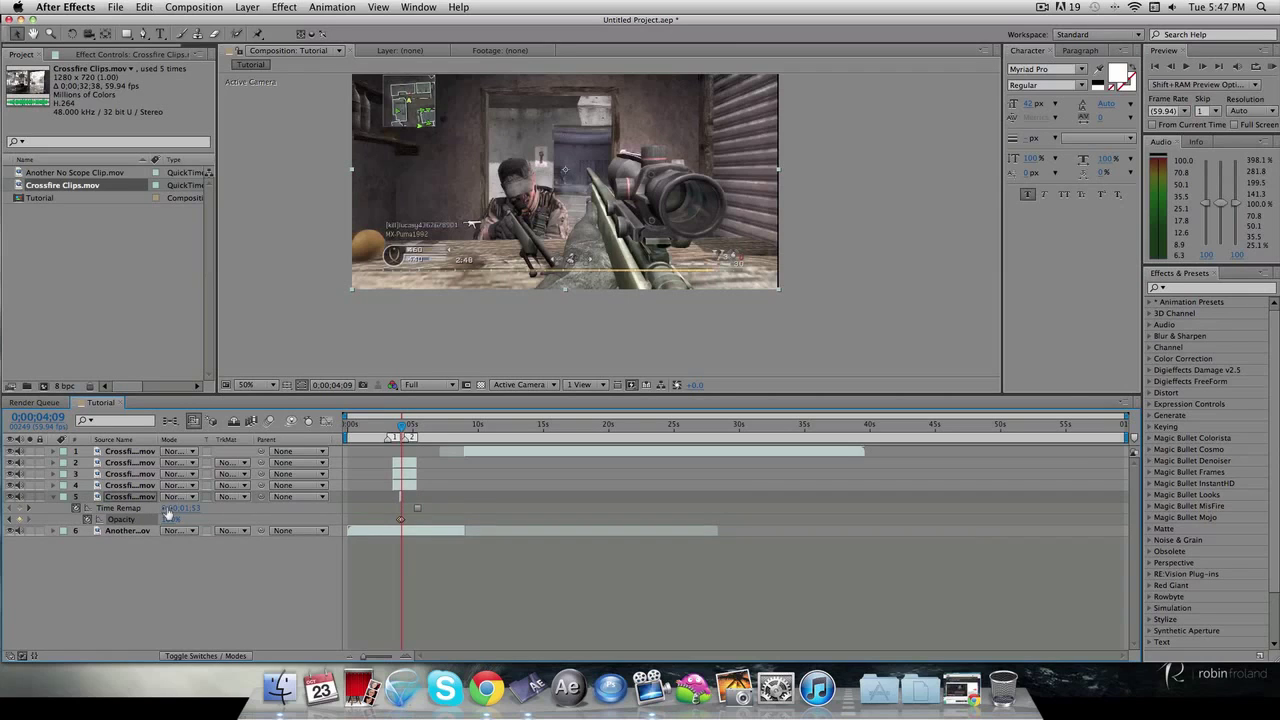
key(u)
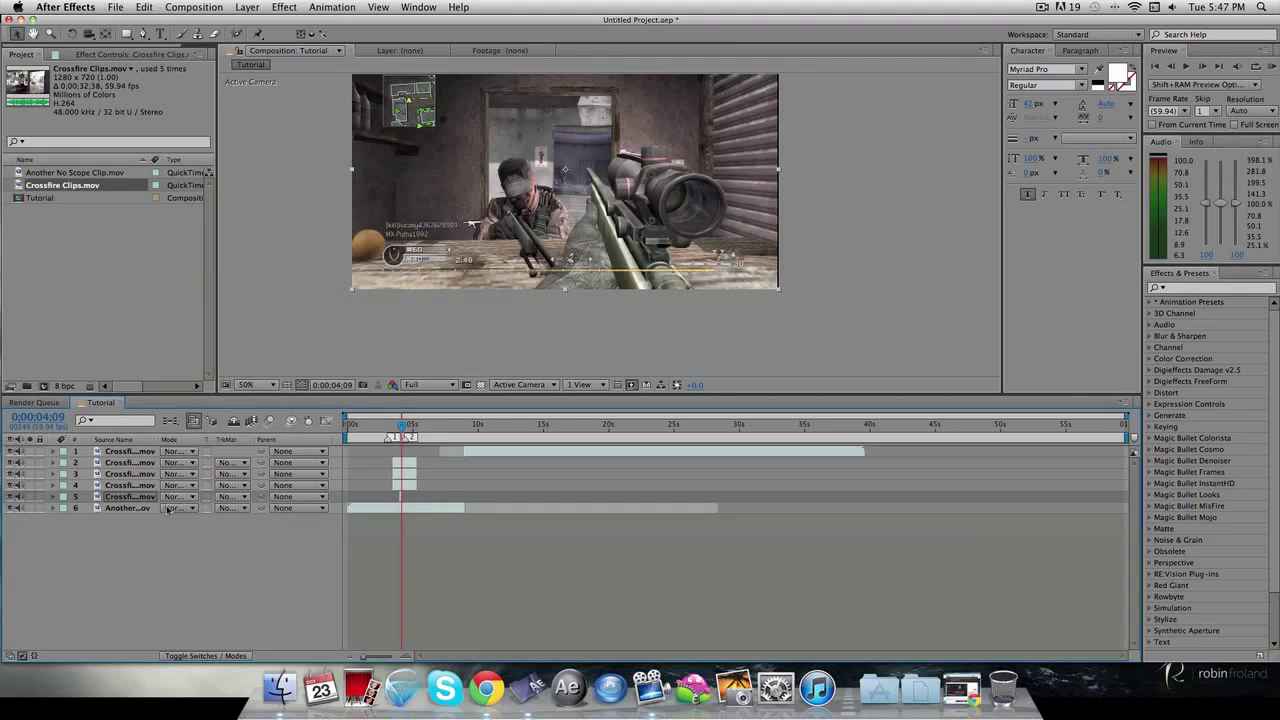
key(super+Up)
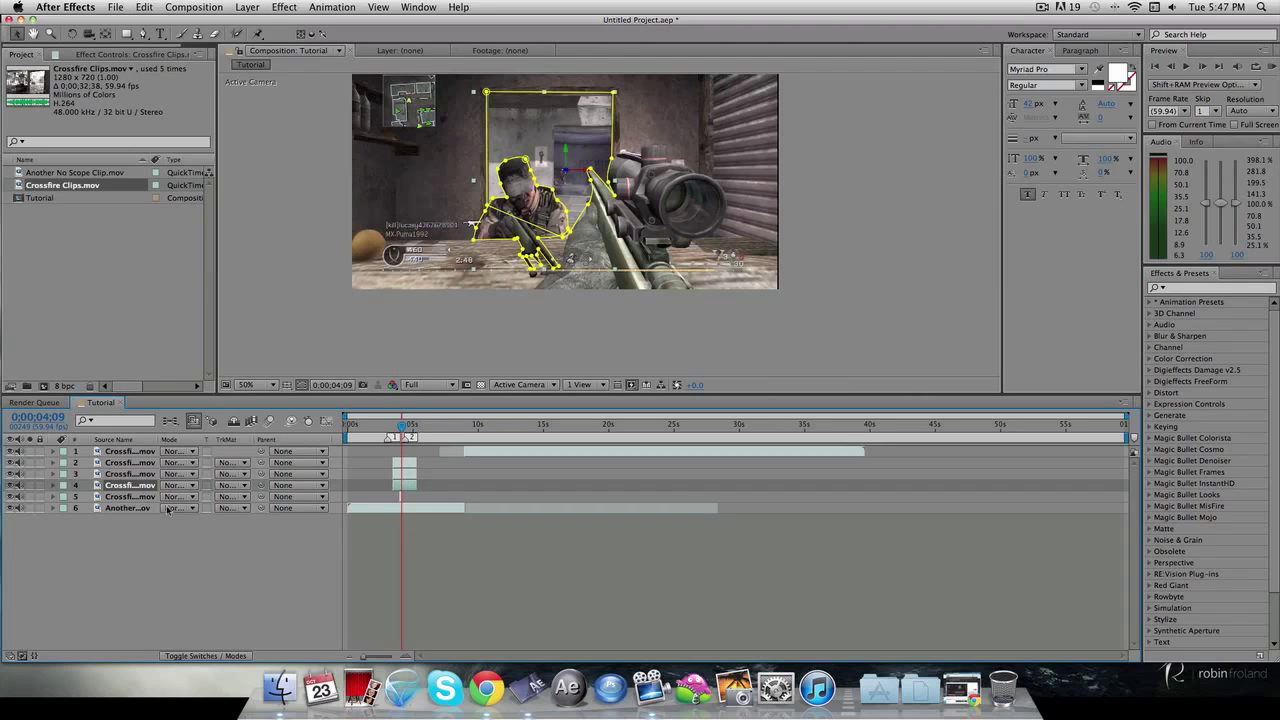
key(alt+bracketright)
key(super+Up)
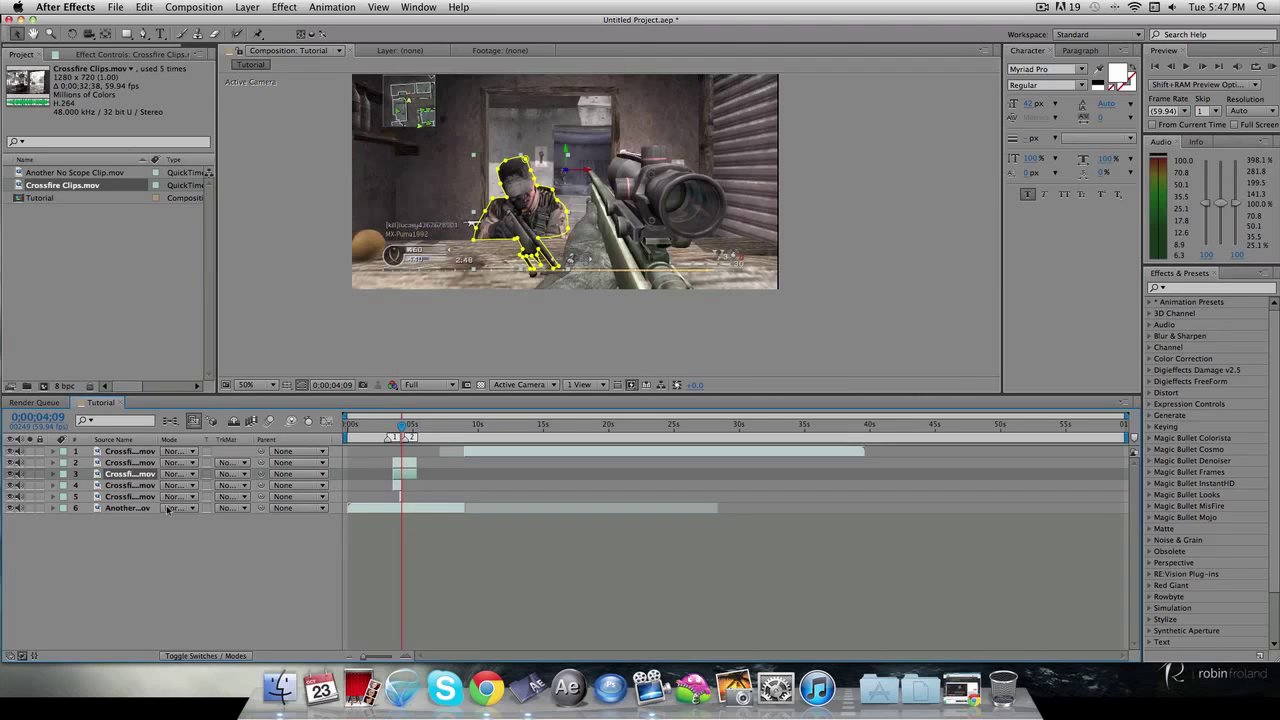
key(super+Up)
key(alt+bracketright)
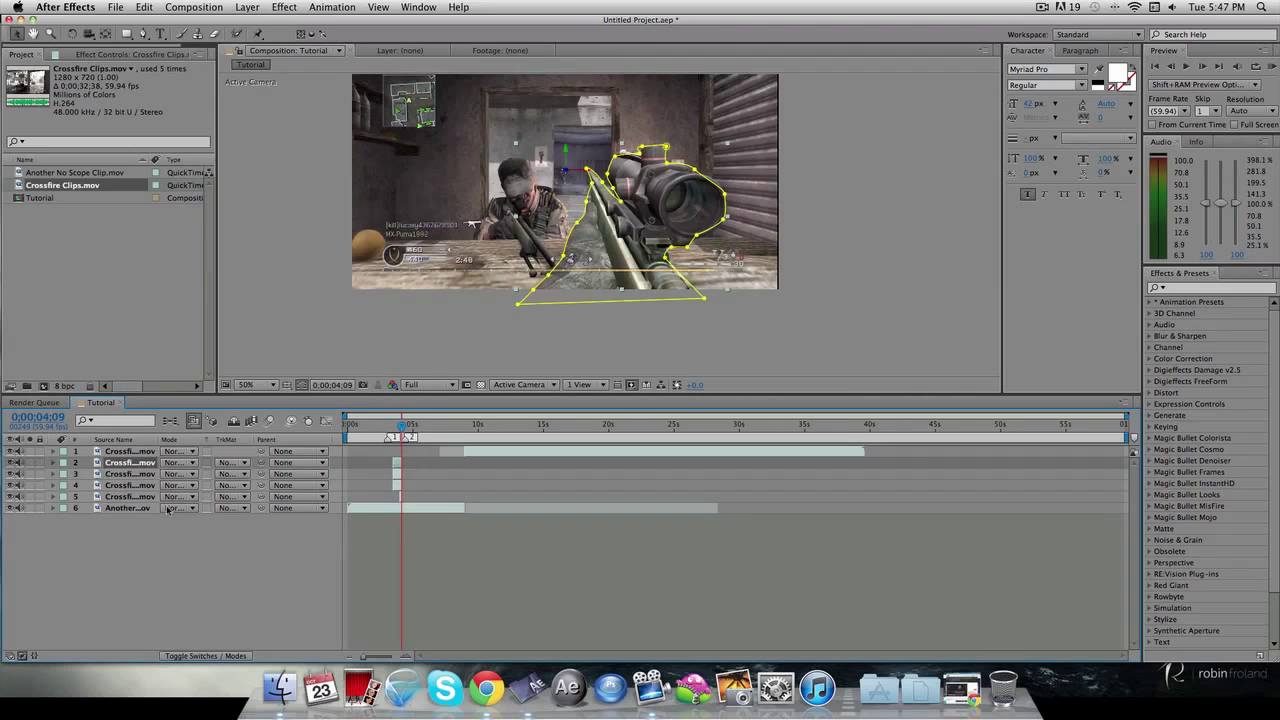
Step: Move the second gameplay clip below the freeze-frame layers and slide it to begin at 0;00;04;09
click(197, 545)
drag(127, 452, 122, 503)
drag(466, 497, 428, 496)
Step: Limit the work area to the transition starting at 0;00;01;44, set the preview resolution to Third and run a RAM preview
drag(401, 428, 364, 437)
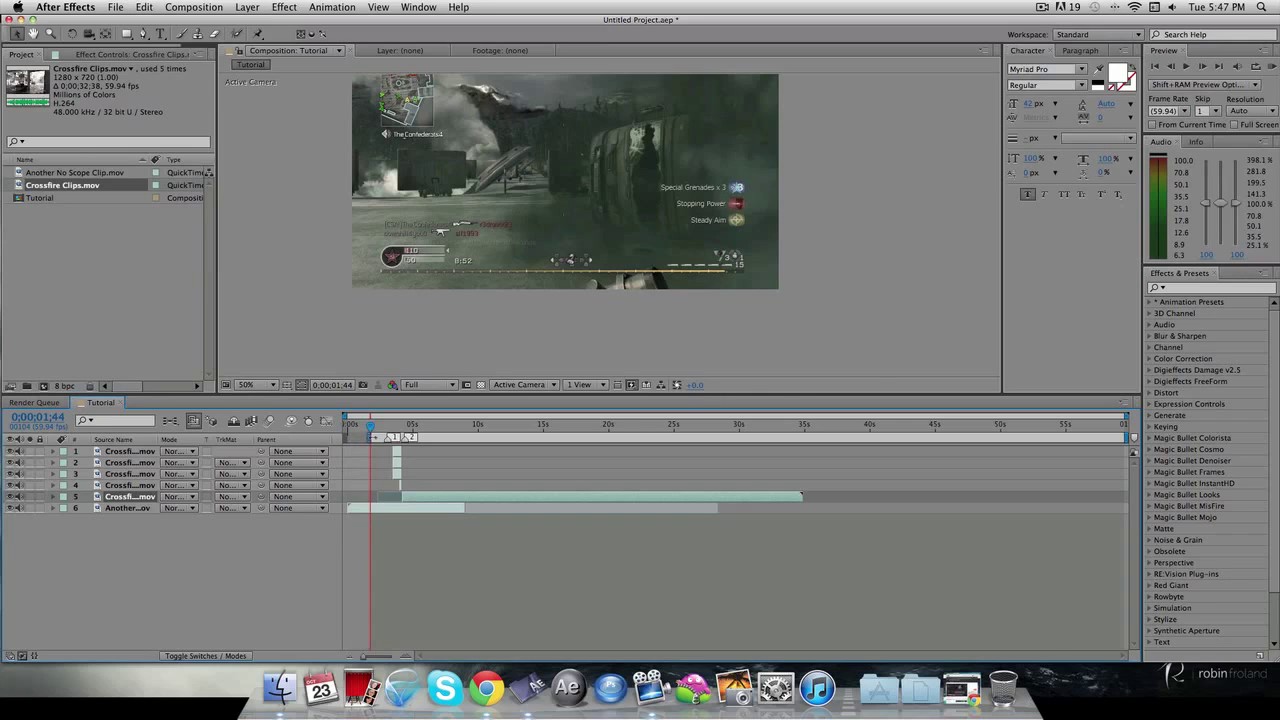
drag(1127, 437, 460, 449)
click(430, 384)
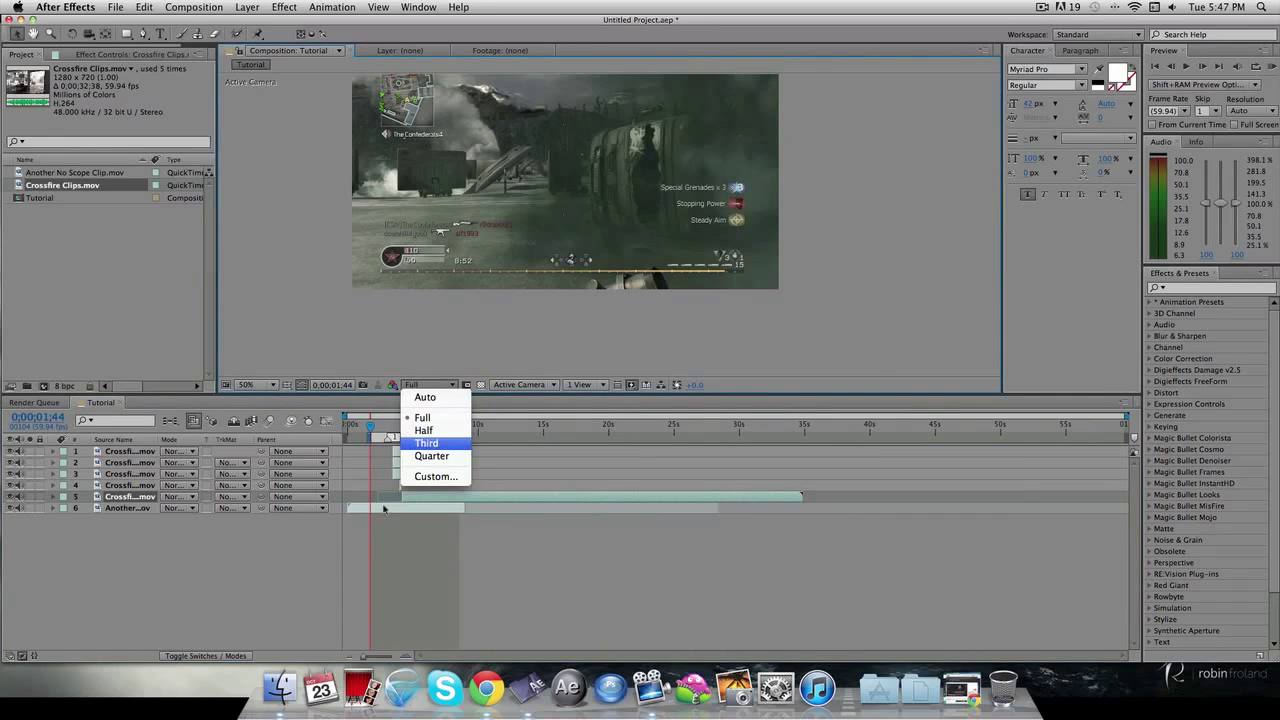
click(426, 443)
key(KP_0)
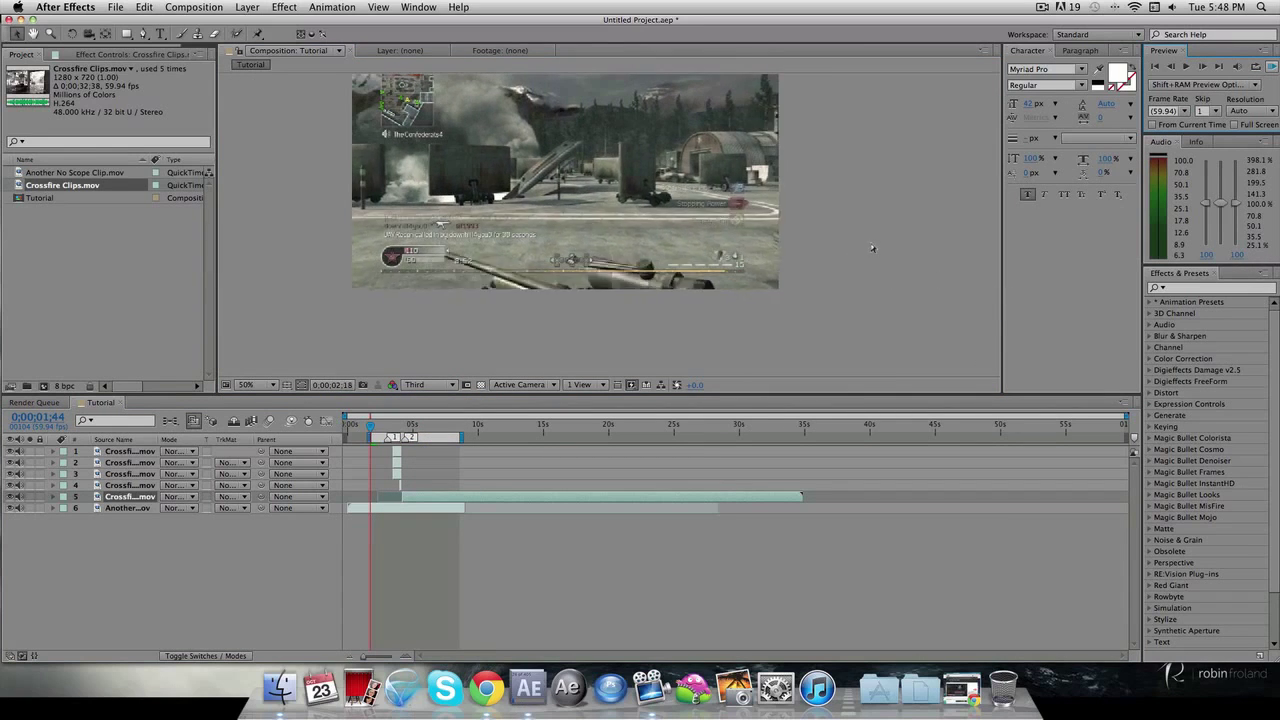